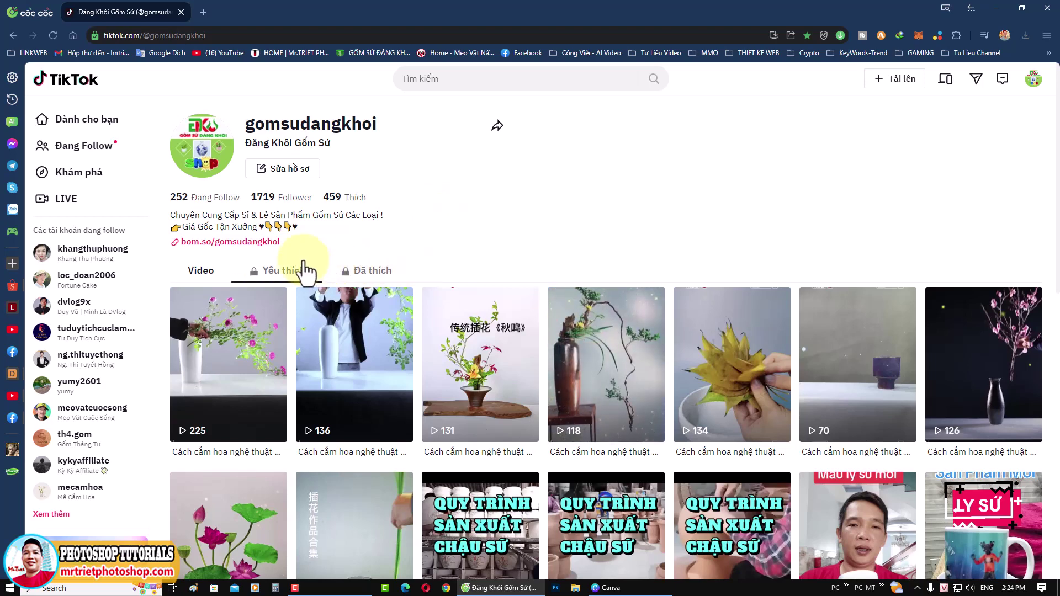
Step: Test the shortened bio link and its Website link, then close both browser tabs
{"action": "left_click", "coordinate": [243, 246]}
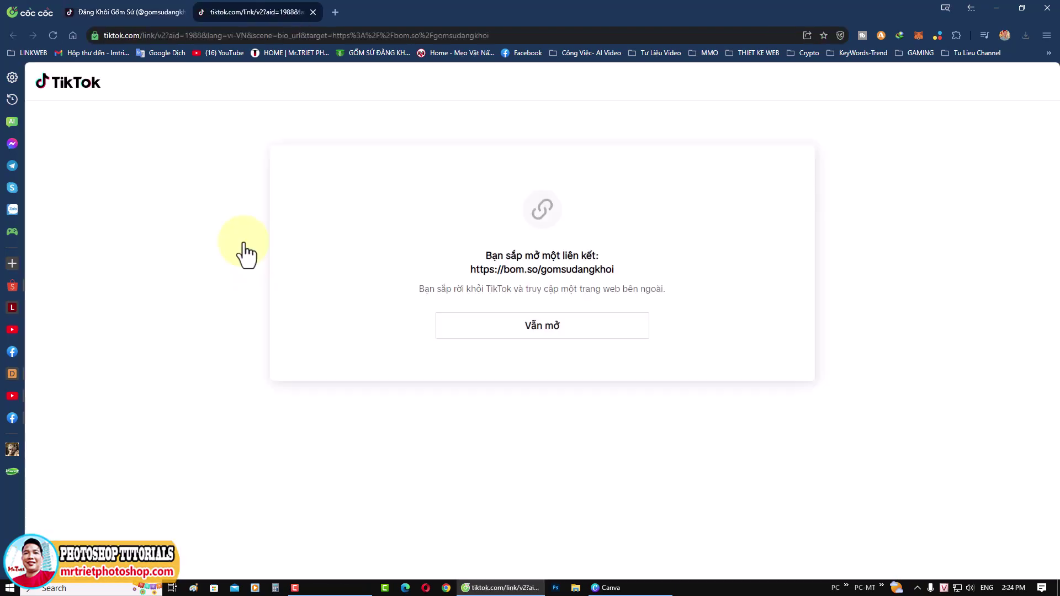
{"action": "left_click", "coordinate": [513, 330]}
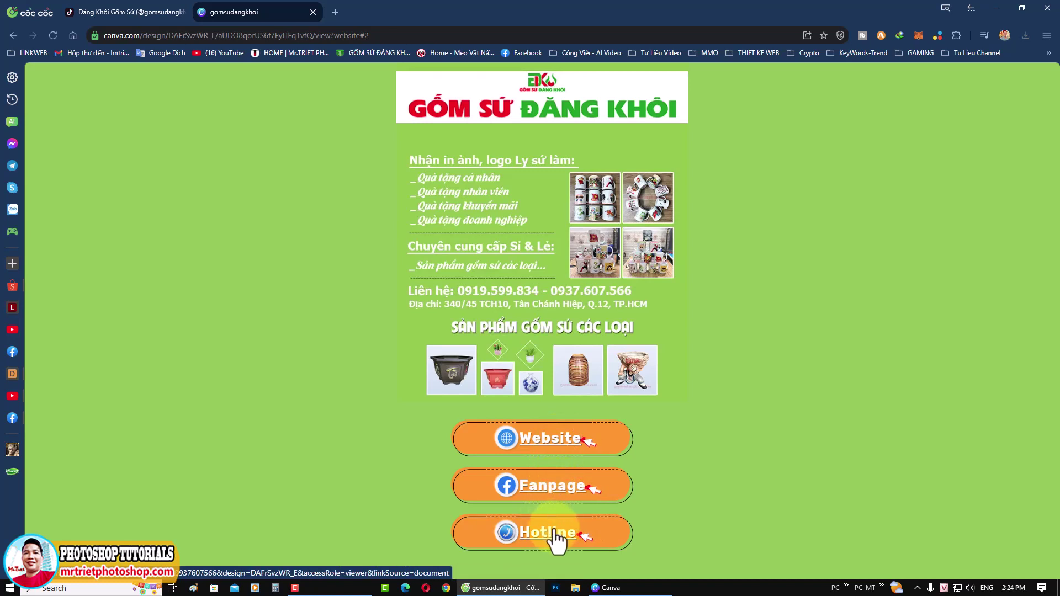
{"action": "left_click", "coordinate": [562, 441]}
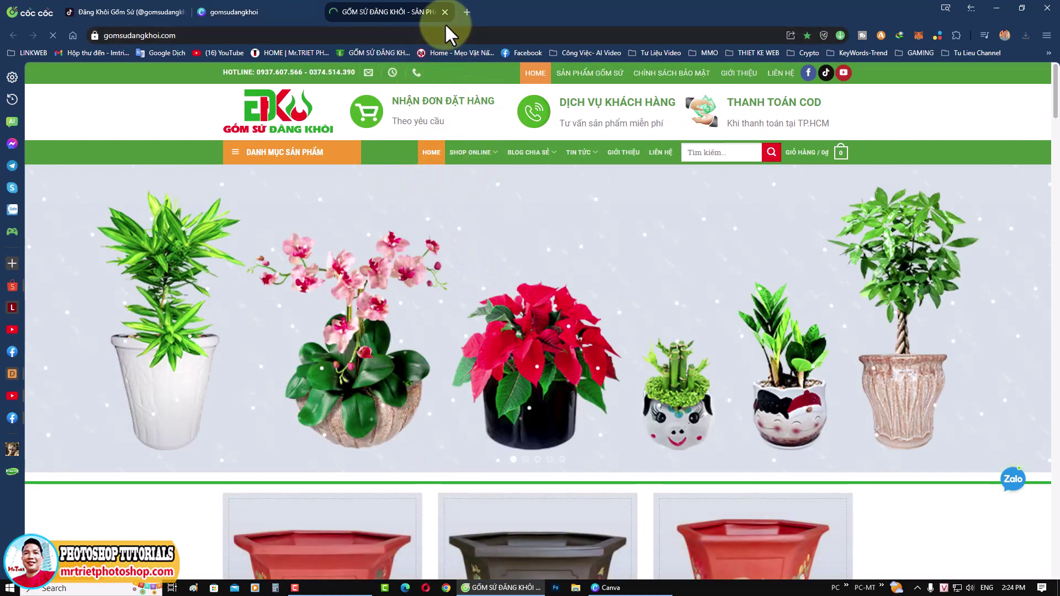
{"action": "left_click", "coordinate": [445, 13]}
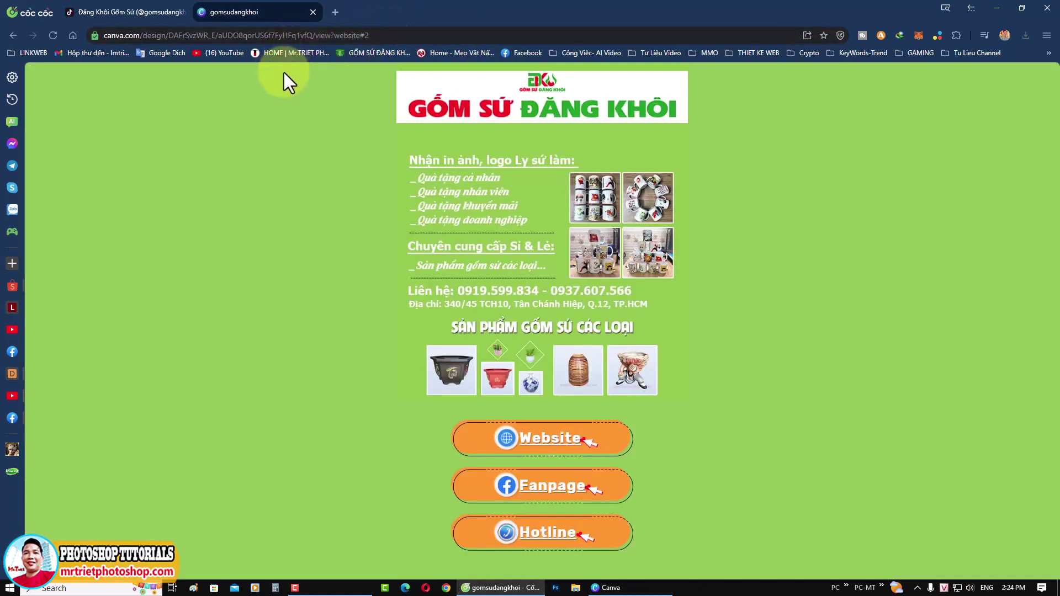
{"action": "left_click", "coordinate": [311, 12]}
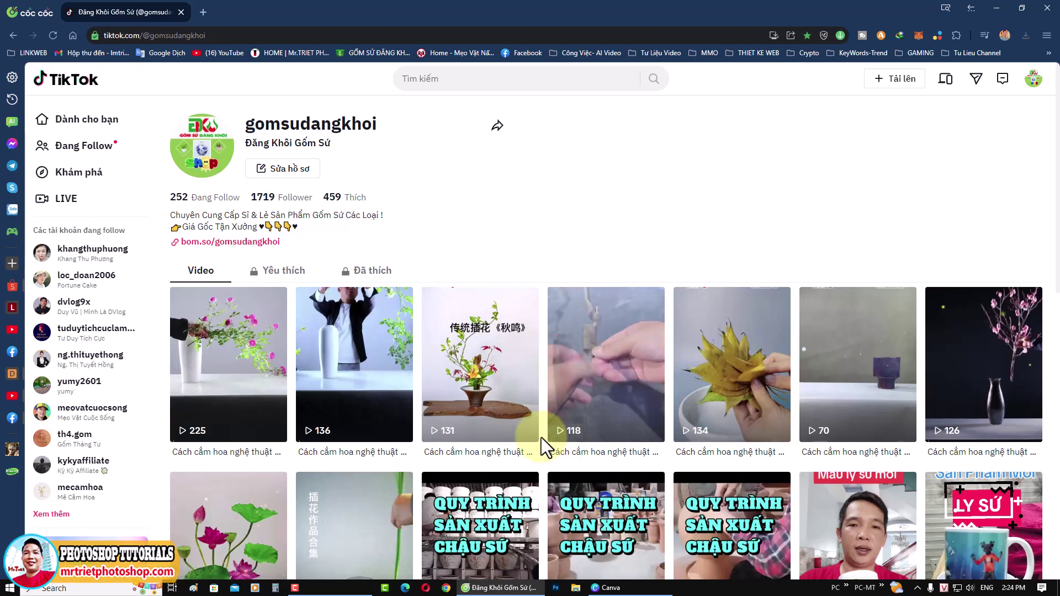
Step: Close the old gomsudangkhoi design and search Canva templates for 'bio link web'
{"action": "left_click", "coordinate": [618, 588]}
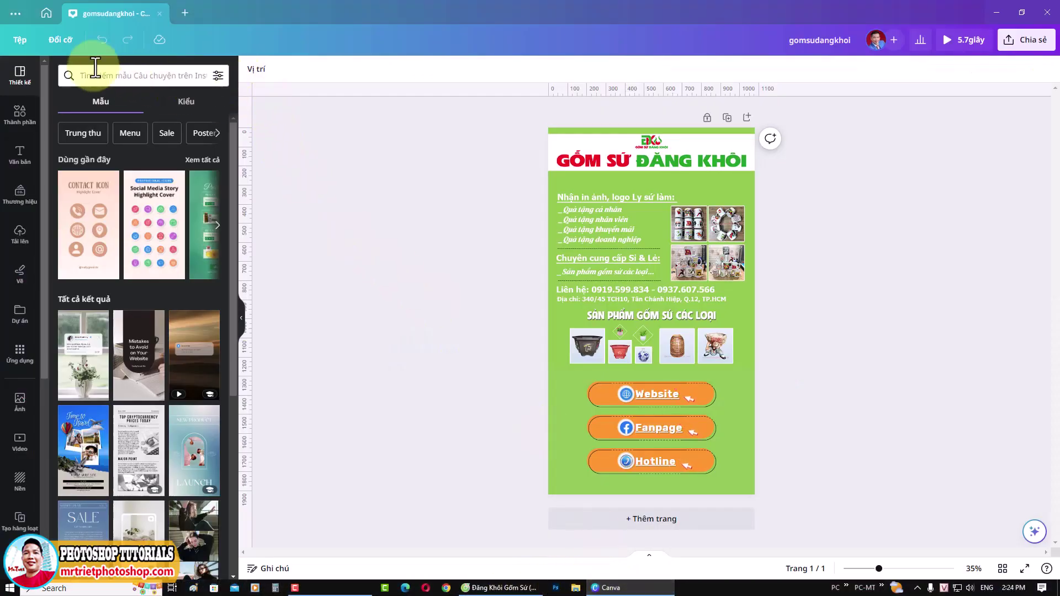
{"action": "left_click", "coordinate": [47, 16]}
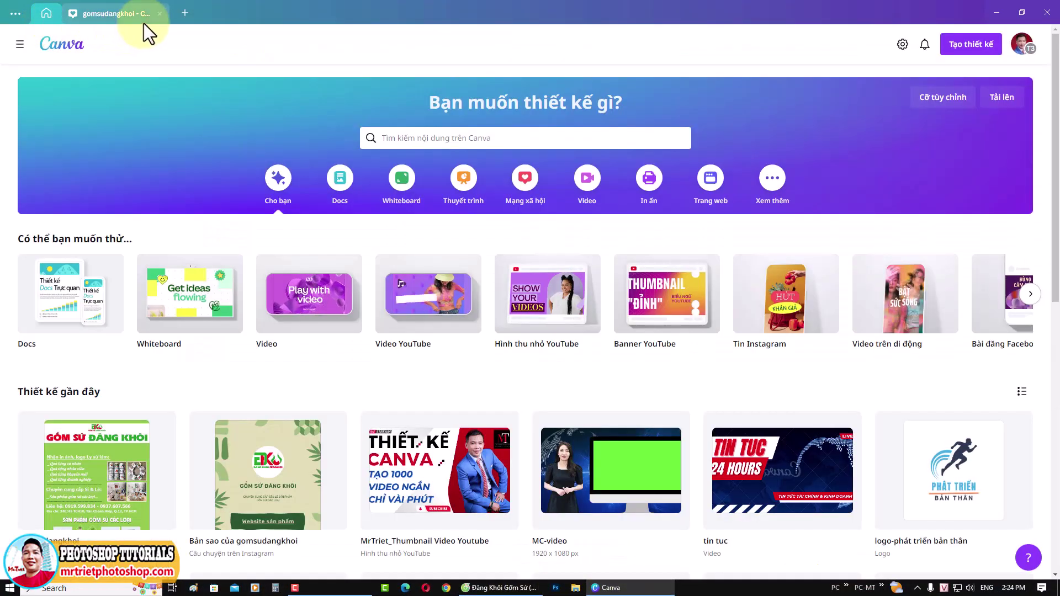
{"action": "left_click", "coordinate": [159, 13]}
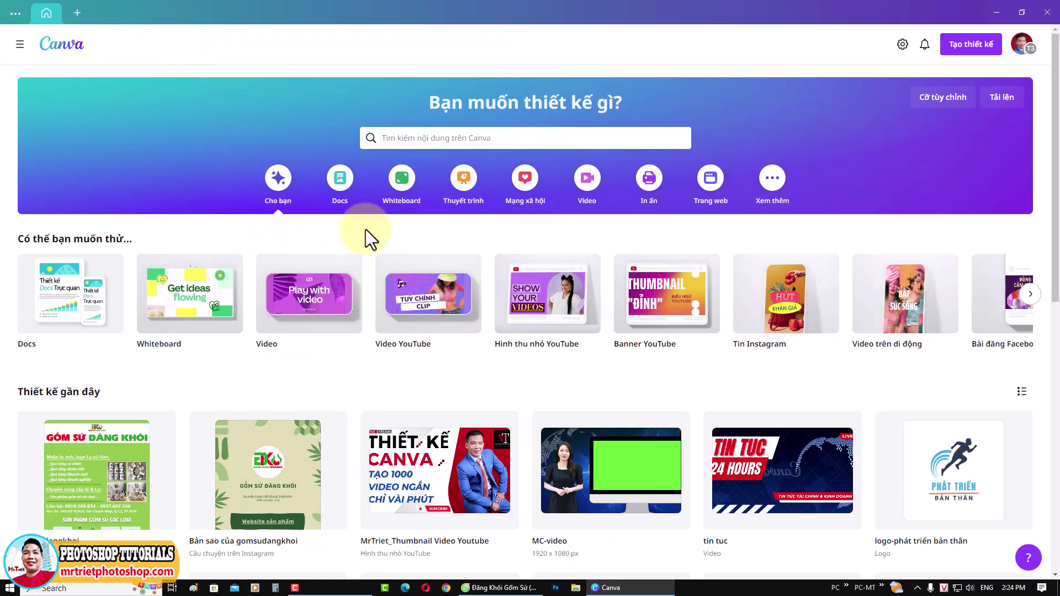
{"action": "left_click", "coordinate": [527, 199]}
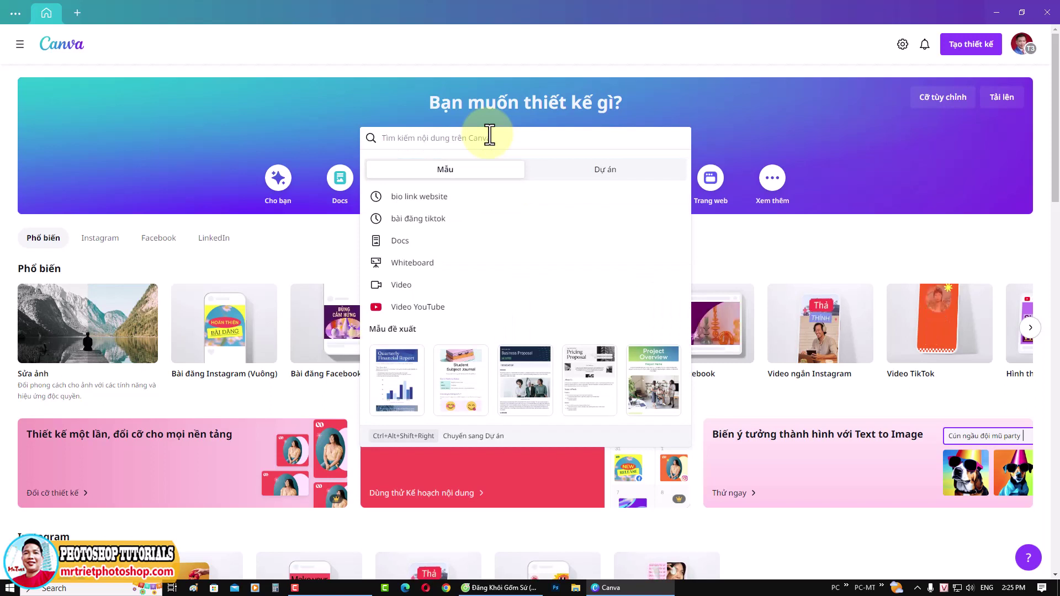
{"action": "type", "text": "bio li"}
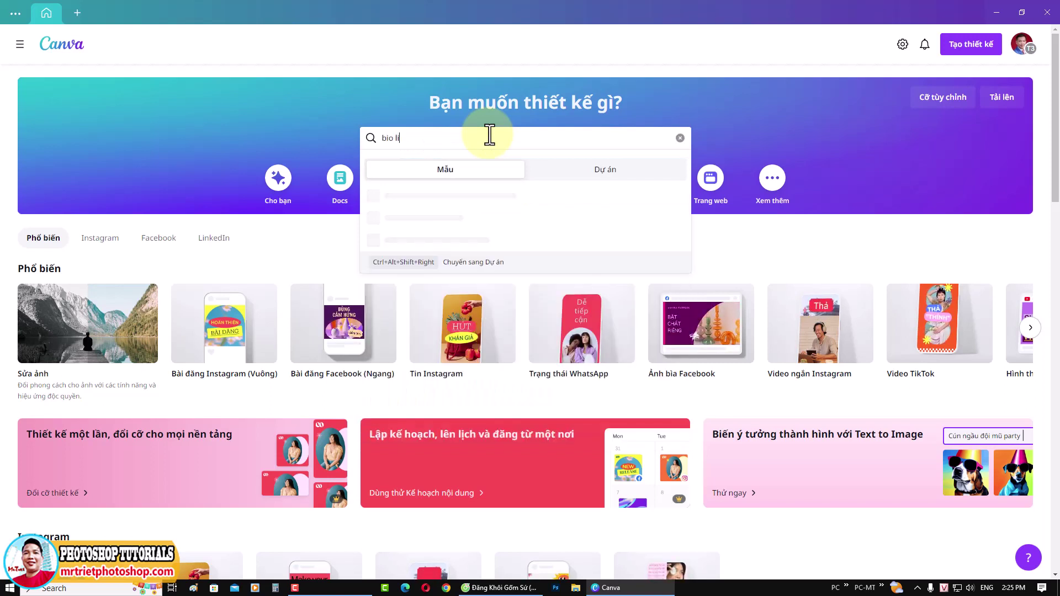
{"action": "type", "text": "nk web"}
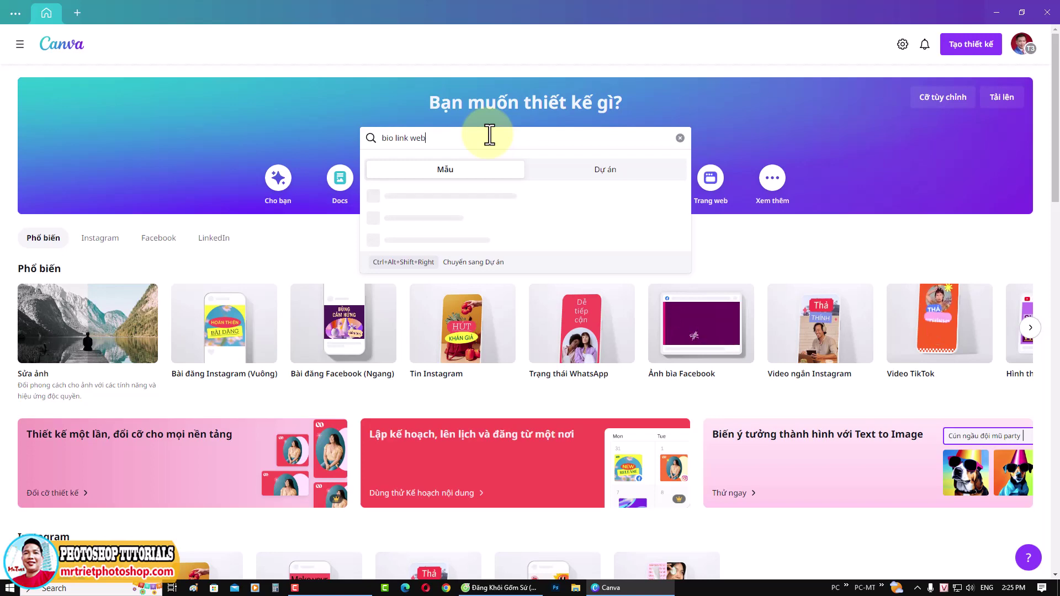
{"action": "key", "text": "Return"}
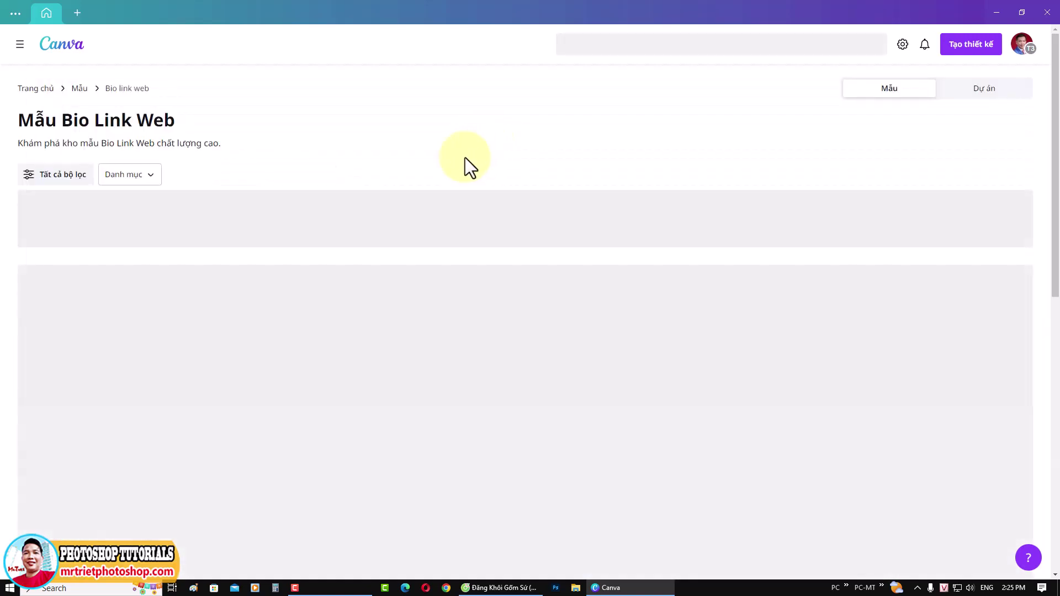
Step: Preview the Green Minimalist Personal Bio Link template and start a design from it
{"action": "scroll", "coordinate": [342, 249], "scroll_direction": "down", "scroll_amount": 1}
{"action": "scroll", "coordinate": [358, 276], "scroll_direction": "down", "scroll_amount": 2}
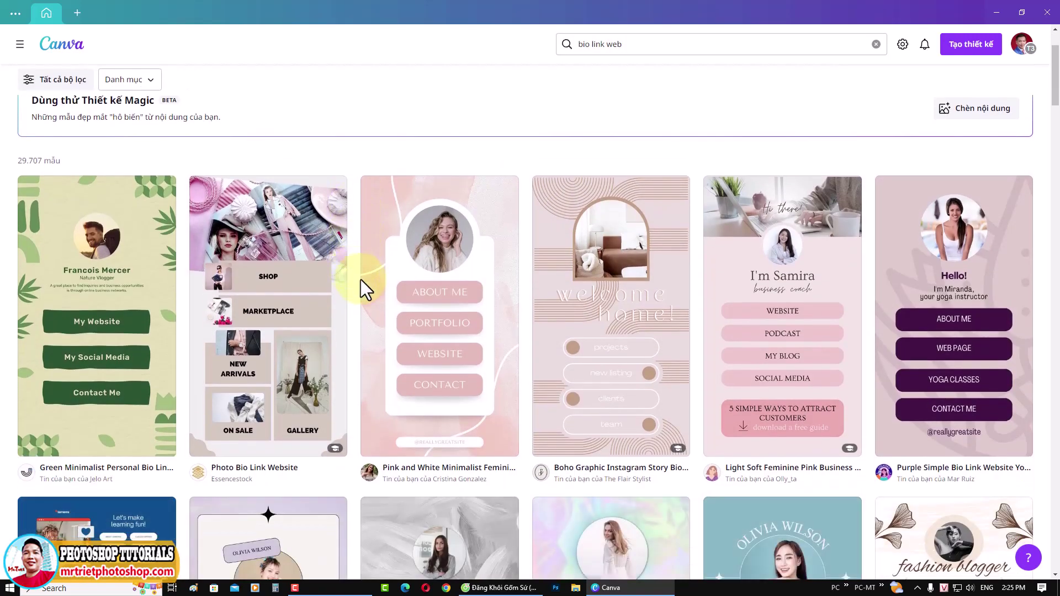
{"action": "scroll", "coordinate": [367, 287], "scroll_direction": "down", "scroll_amount": 2}
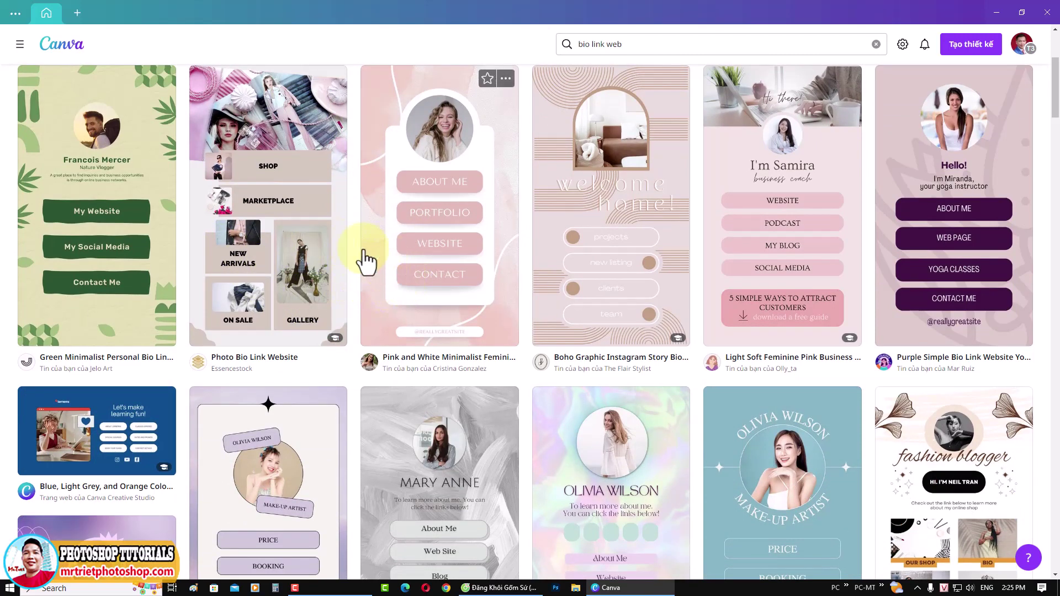
{"action": "mouse_move", "coordinate": [97, 316]}
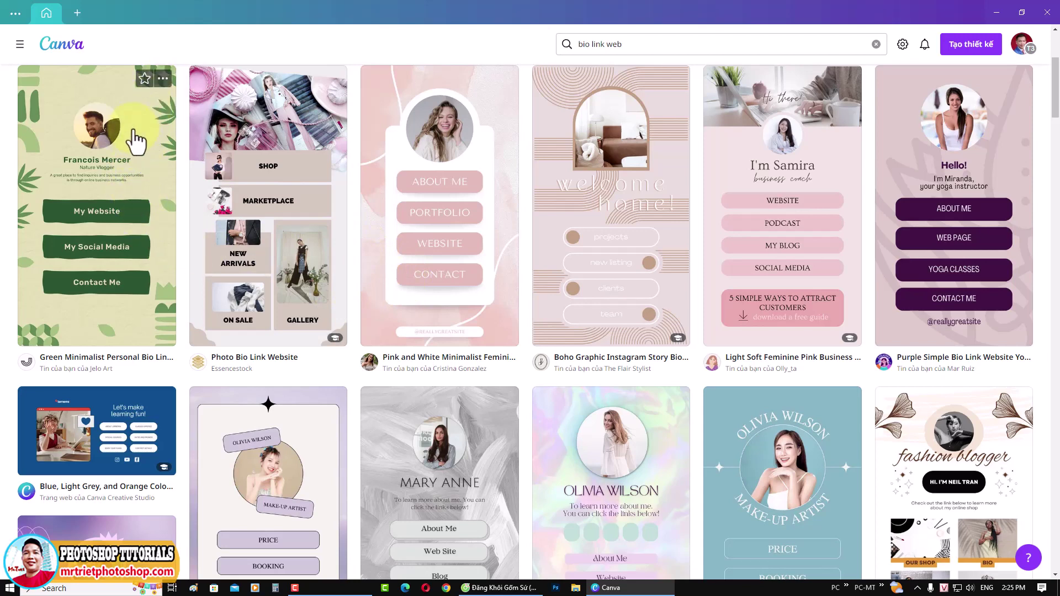
{"action": "left_click", "coordinate": [134, 135]}
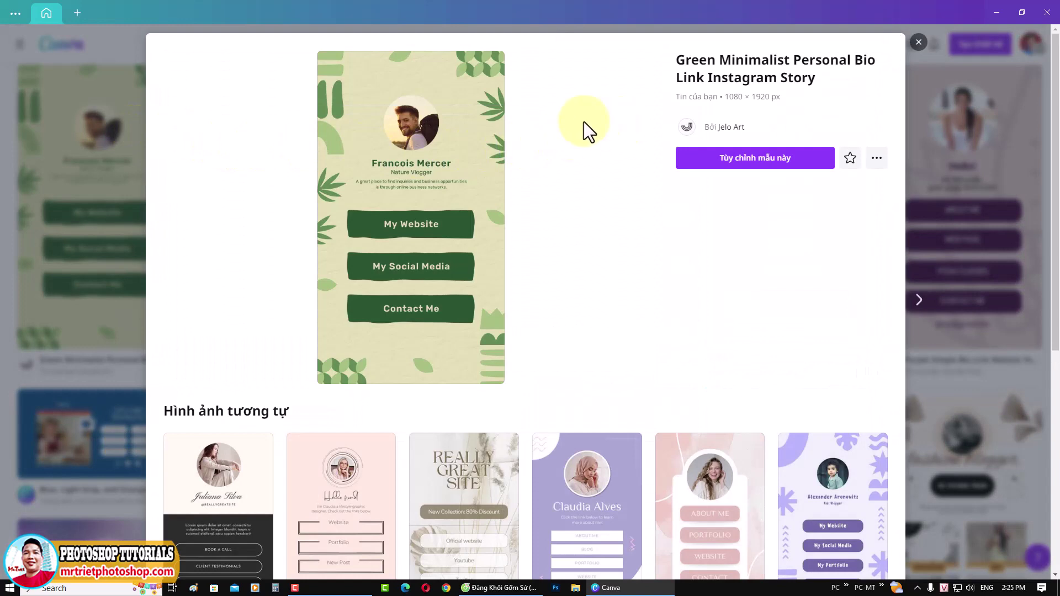
{"action": "left_click", "coordinate": [751, 166]}
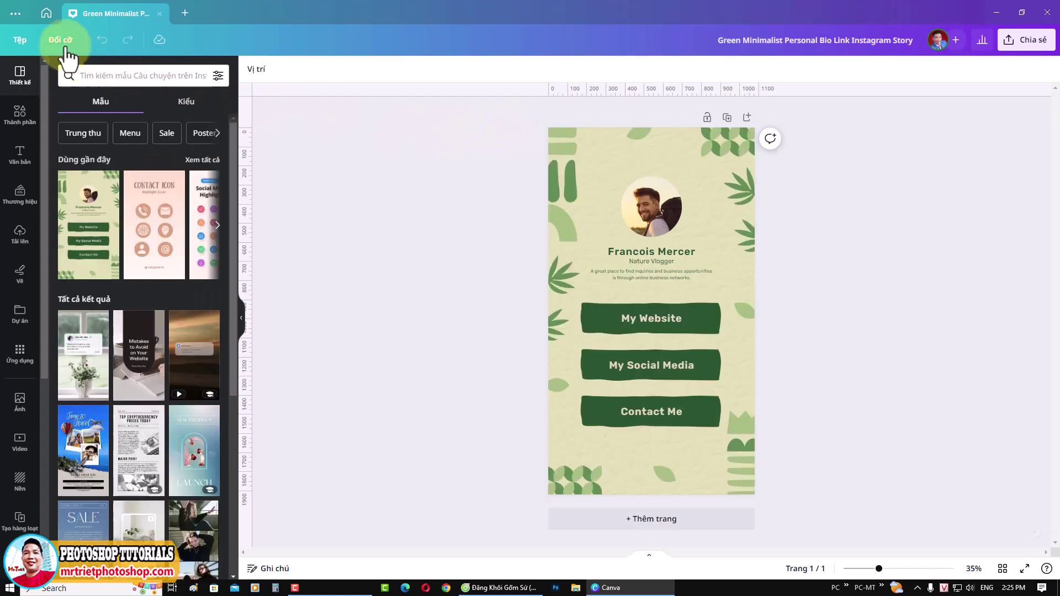
Step: Close the template preview and switch to the new Green Minimalist design tab
{"action": "left_click", "coordinate": [49, 15]}
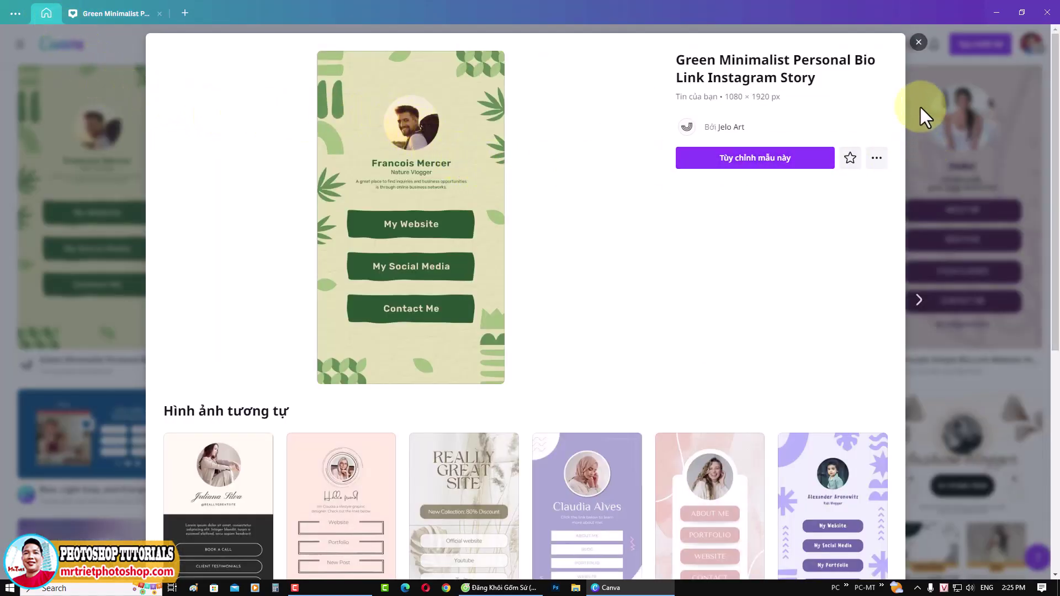
{"action": "left_click", "coordinate": [918, 42]}
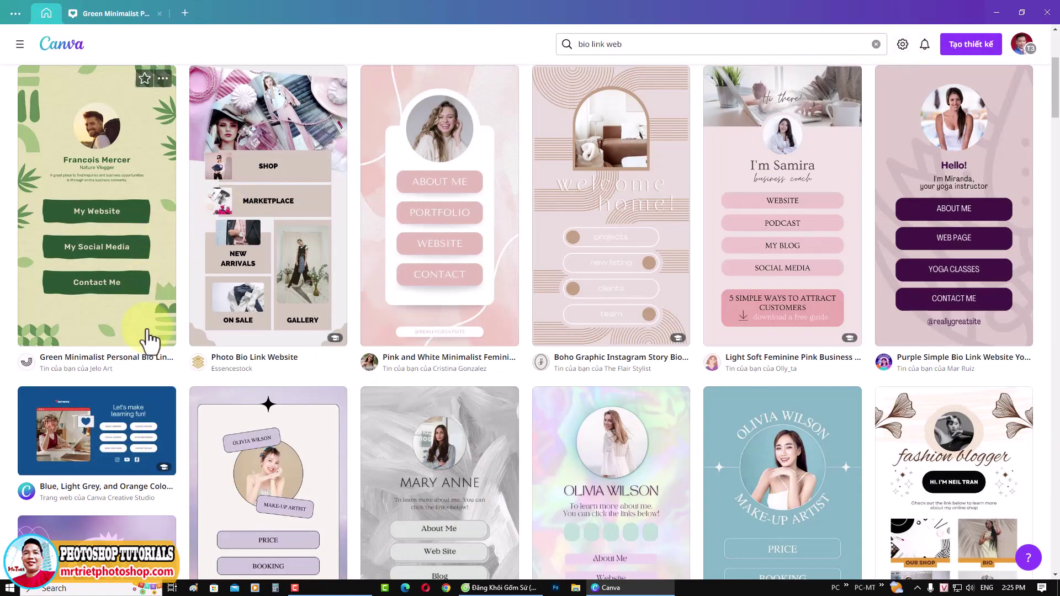
{"action": "scroll", "coordinate": [148, 350], "scroll_direction": "down", "scroll_amount": 2}
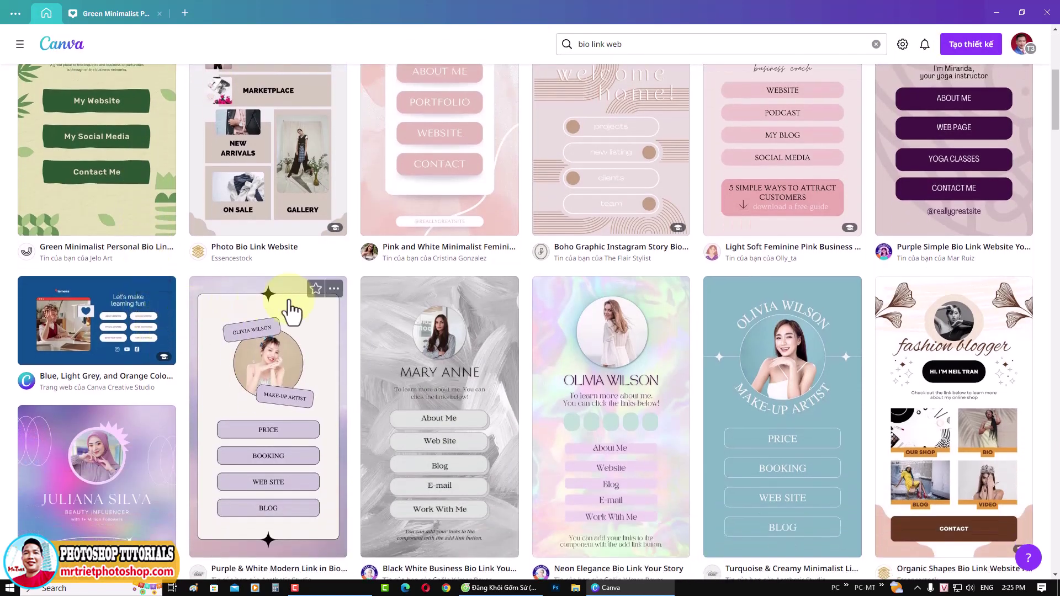
{"action": "scroll", "coordinate": [688, 276], "scroll_direction": "down", "scroll_amount": 2}
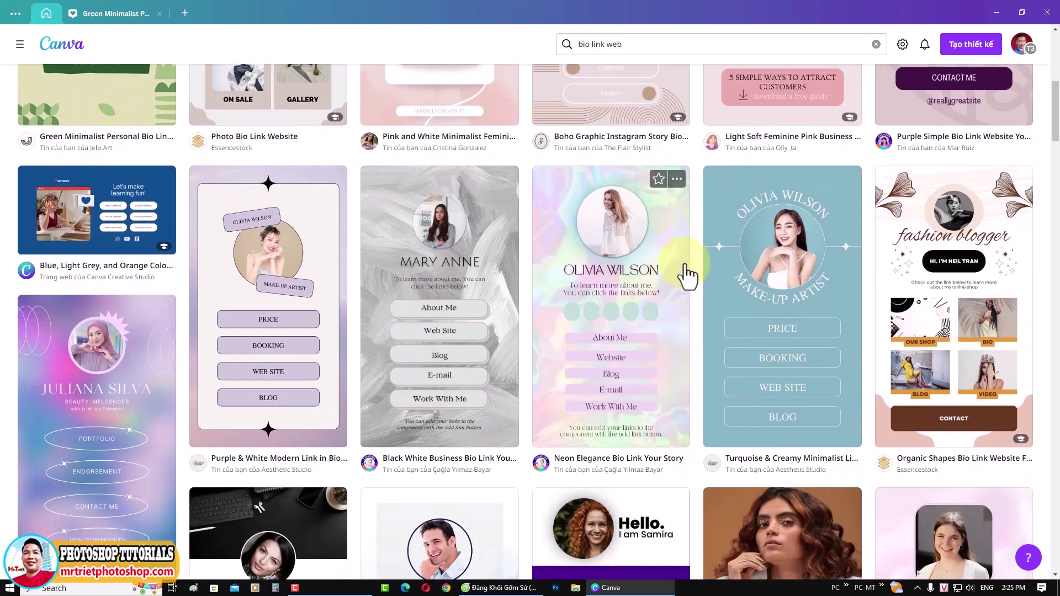
{"action": "scroll", "coordinate": [504, 284], "scroll_direction": "up", "scroll_amount": 2}
{"action": "scroll", "coordinate": [500, 281], "scroll_direction": "up", "scroll_amount": 3}
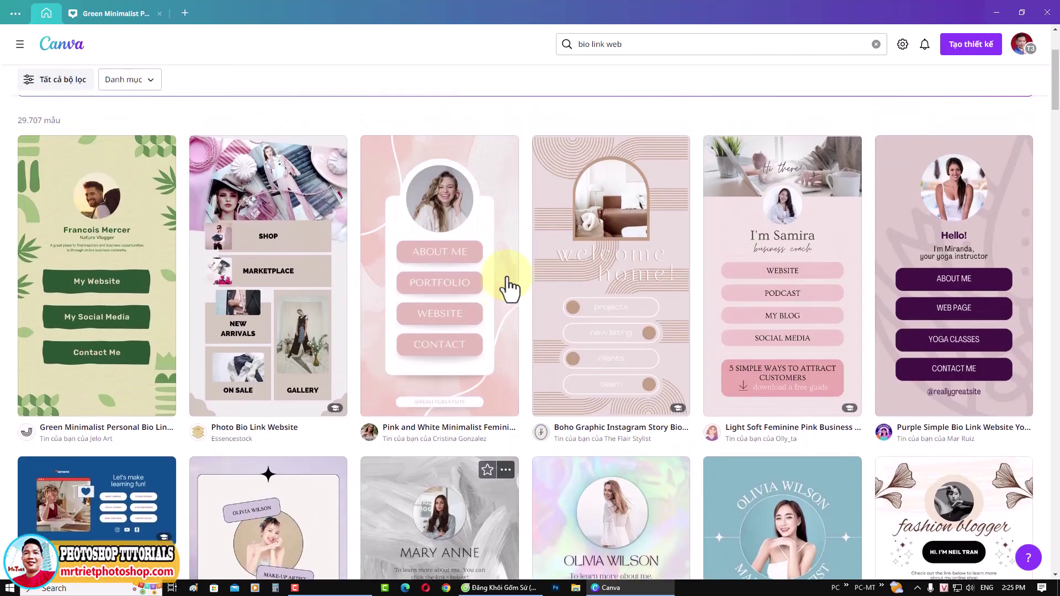
{"action": "scroll", "coordinate": [496, 279], "scroll_direction": "up", "scroll_amount": 2}
{"action": "scroll", "coordinate": [495, 276], "scroll_direction": "up", "scroll_amount": 1}
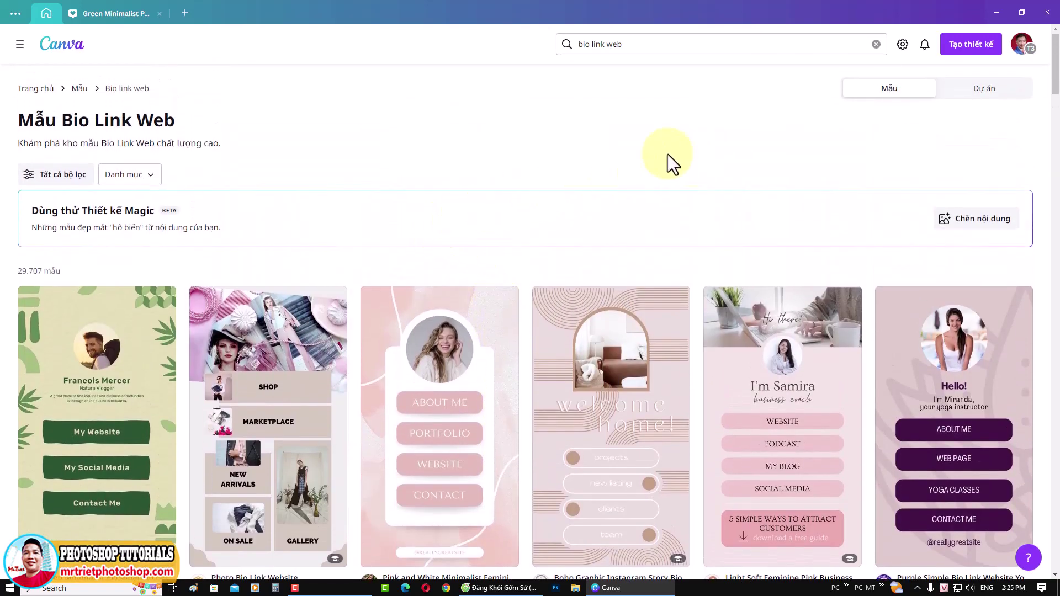
{"action": "left_click", "coordinate": [120, 12]}
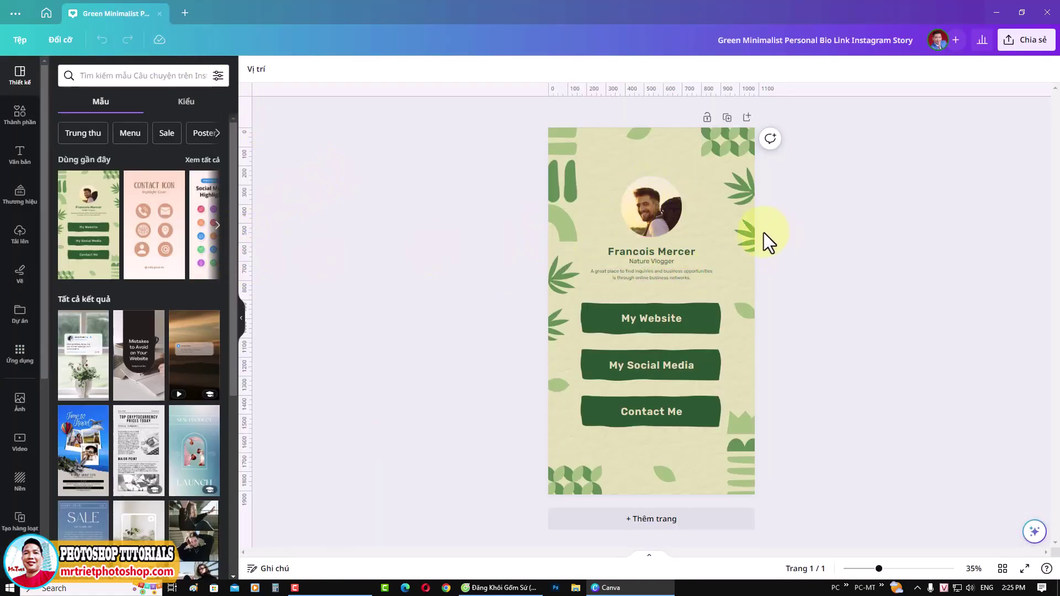
Step: Try several style presets and palettes, including PROMPT, purple, magenta and Montserrat
{"action": "left_click", "coordinate": [651, 251]}
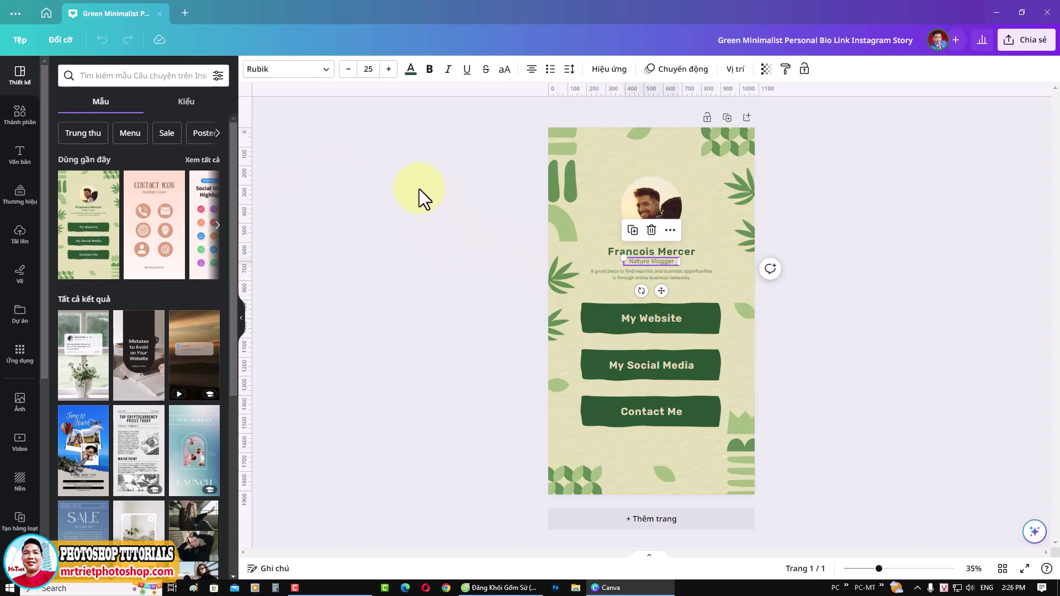
{"action": "left_click", "coordinate": [183, 110]}
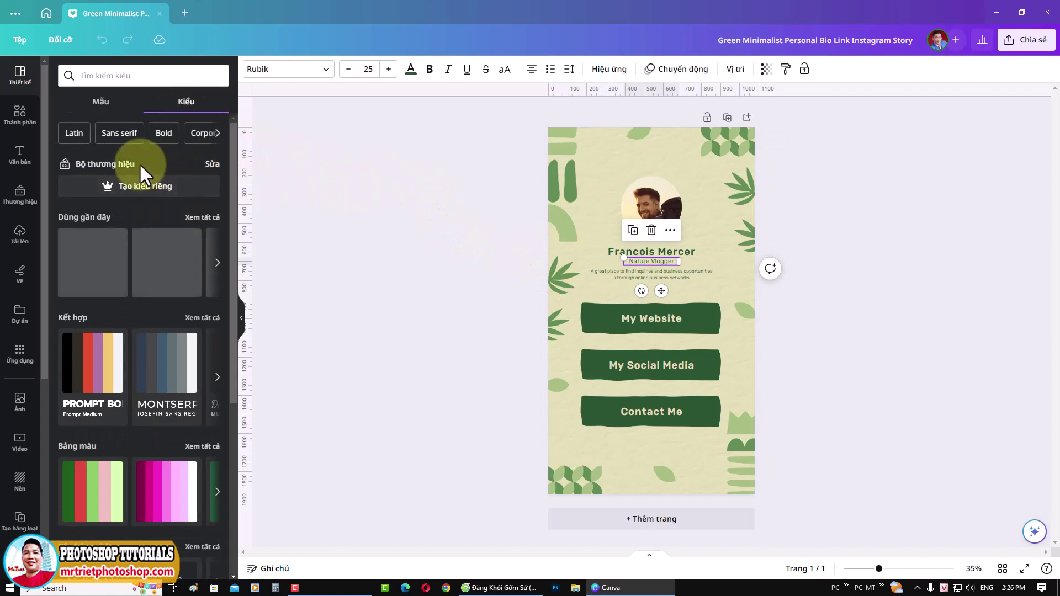
{"action": "left_click", "coordinate": [108, 354]}
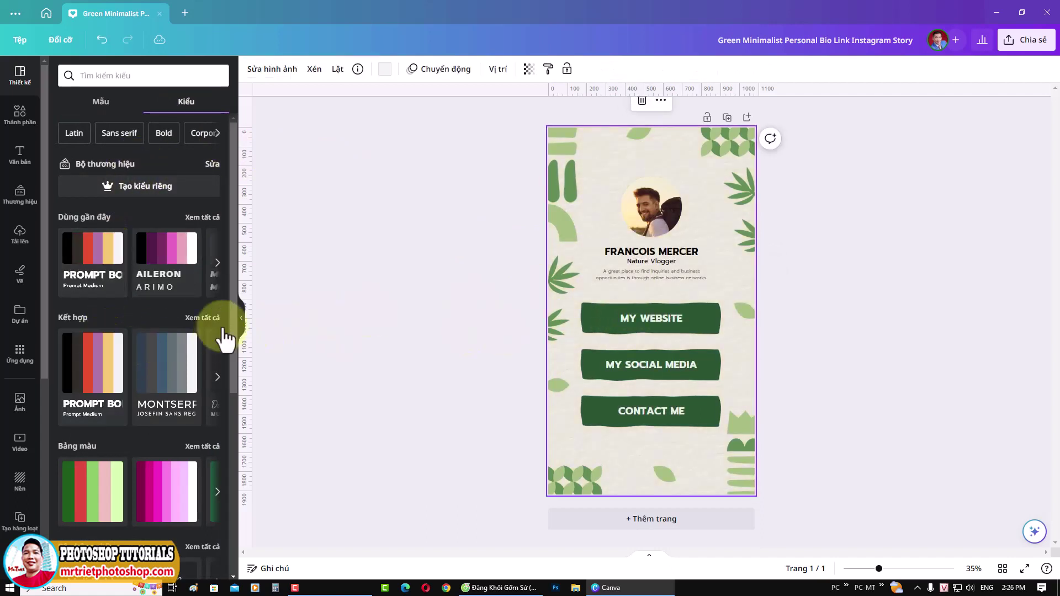
{"action": "left_click", "coordinate": [149, 500]}
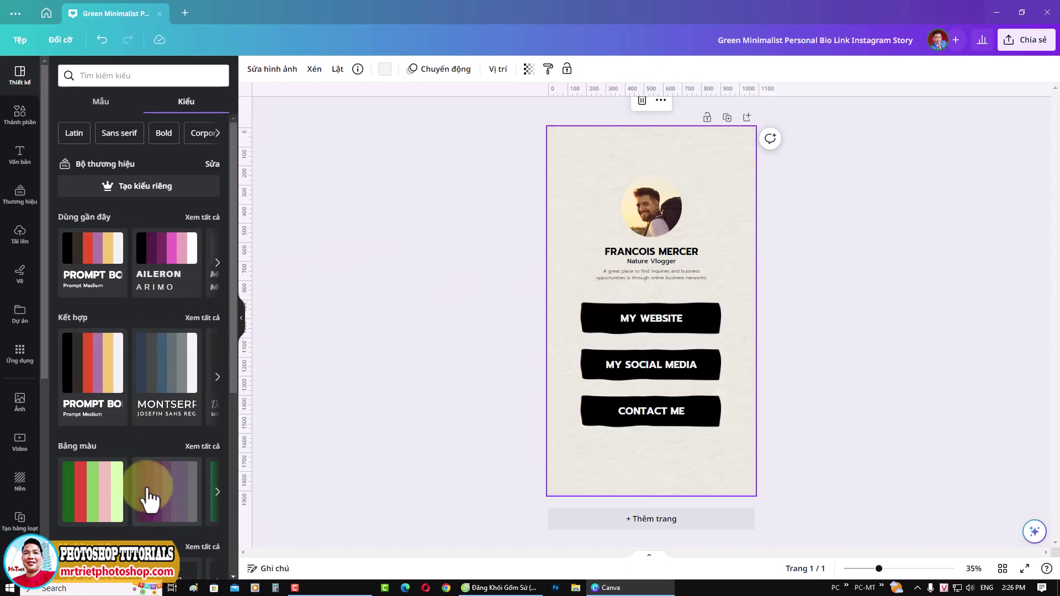
{"action": "left_click", "coordinate": [96, 260]}
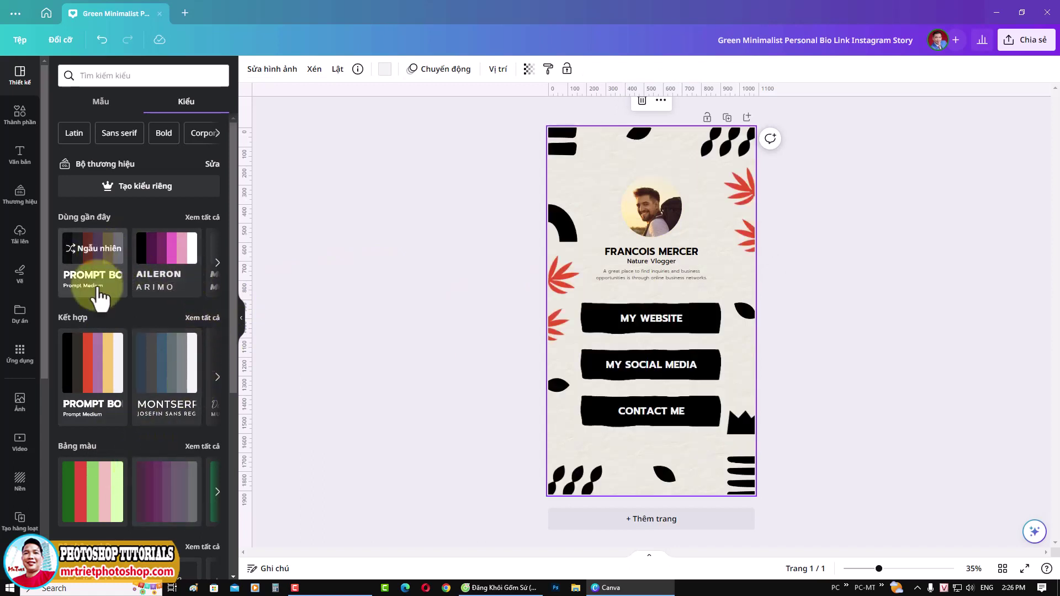
{"action": "left_click", "coordinate": [96, 260]}
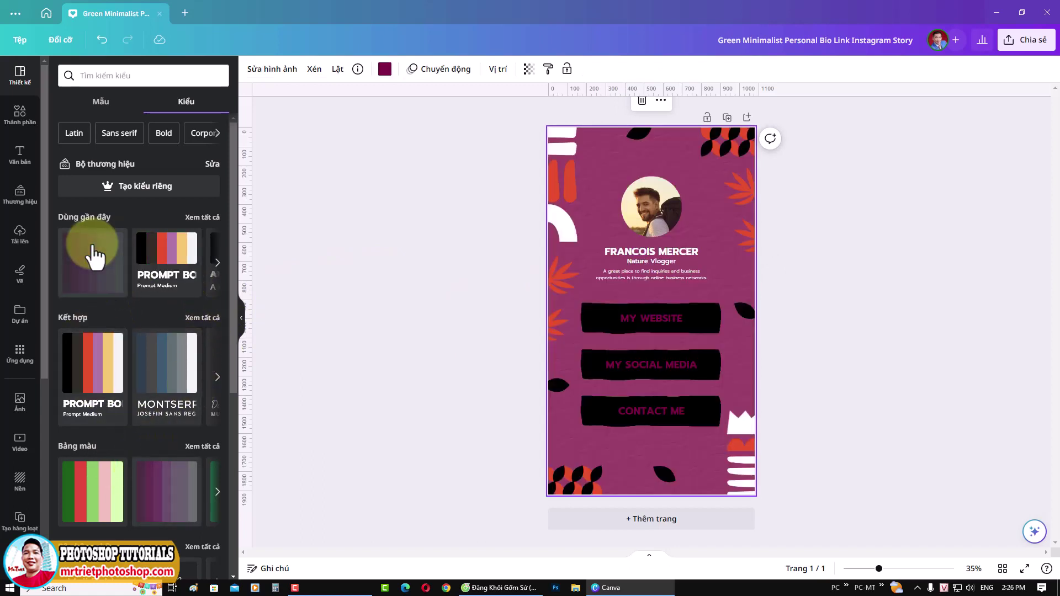
{"action": "left_click", "coordinate": [173, 255]}
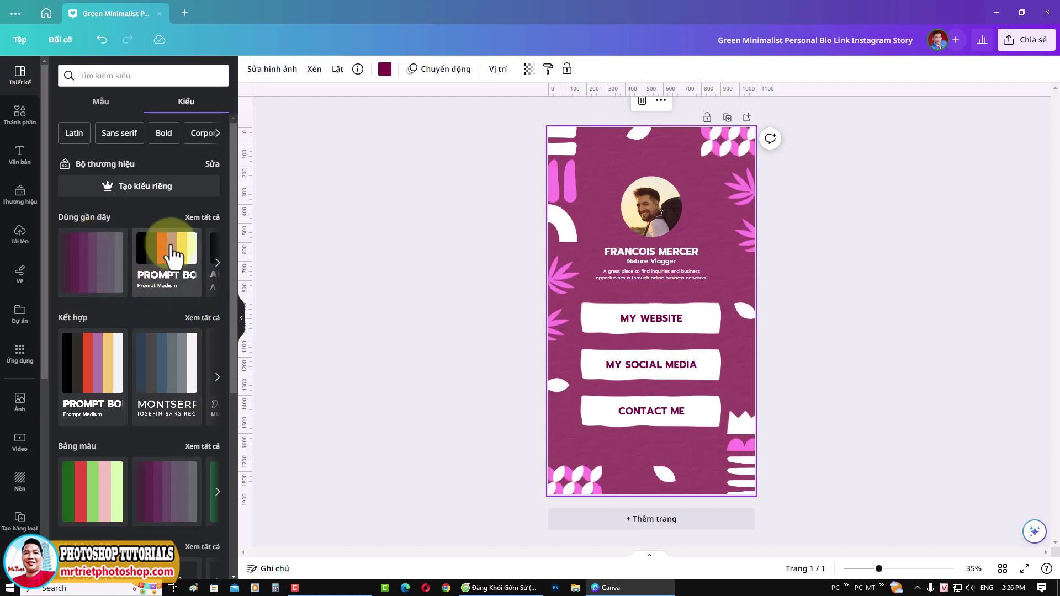
{"action": "left_click", "coordinate": [172, 255]}
{"action": "left_click", "coordinate": [171, 368]}
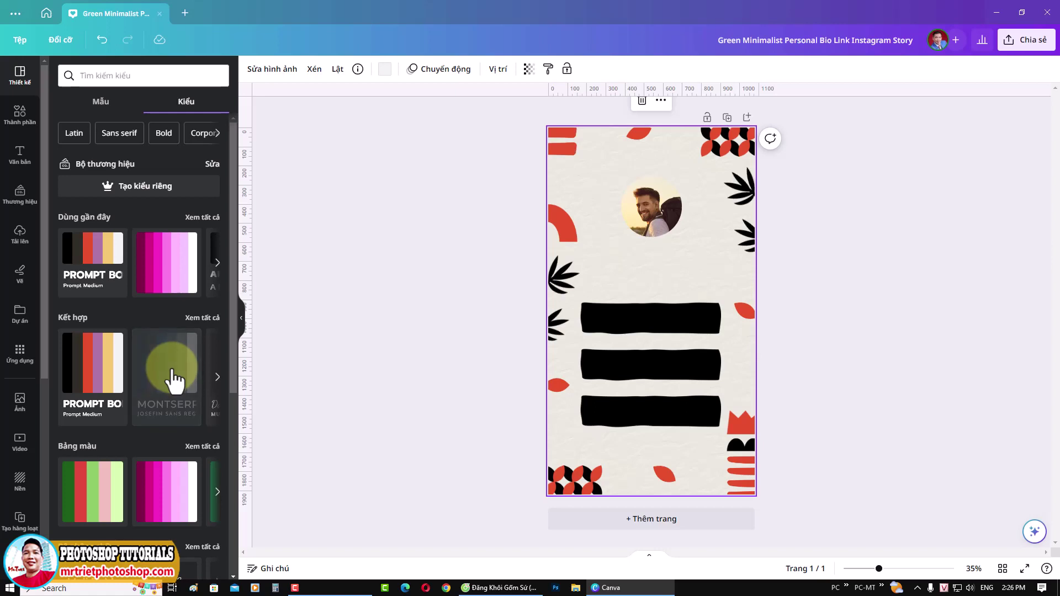
Step: Apply the green palette and shuffle it to get white buttons and orange accents
{"action": "scroll", "coordinate": [172, 379], "scroll_direction": "down", "scroll_amount": 3}
{"action": "scroll", "coordinate": [171, 379], "scroll_direction": "down", "scroll_amount": 3}
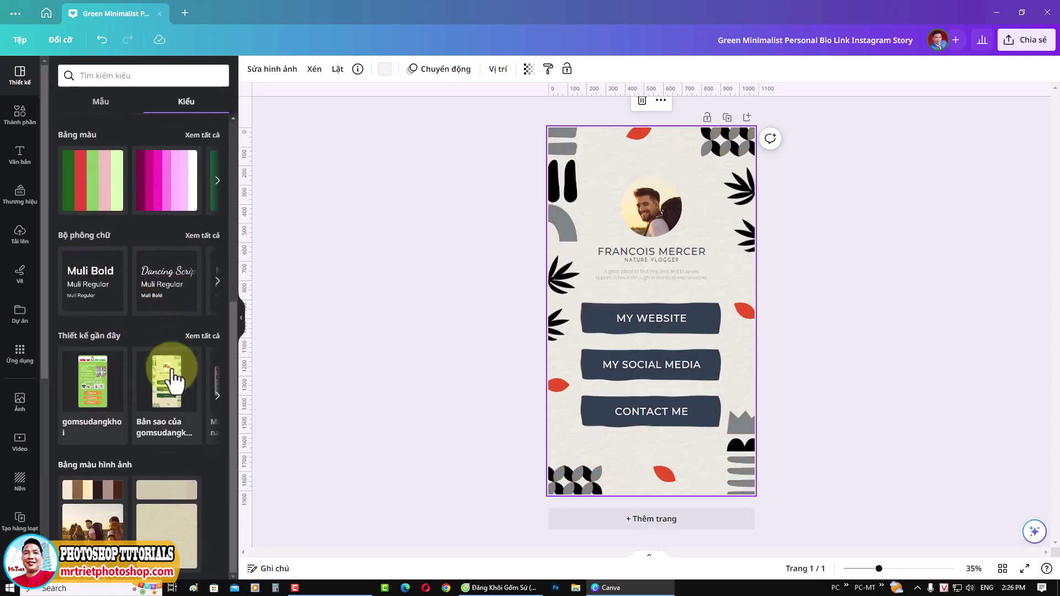
{"action": "left_click", "coordinate": [99, 209]}
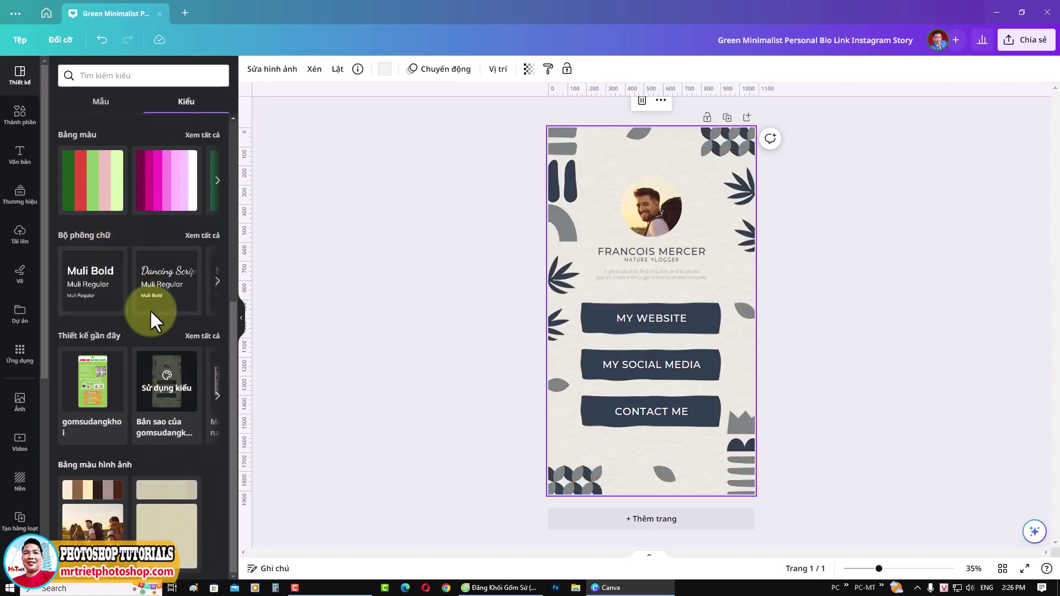
{"action": "left_click", "coordinate": [109, 196]}
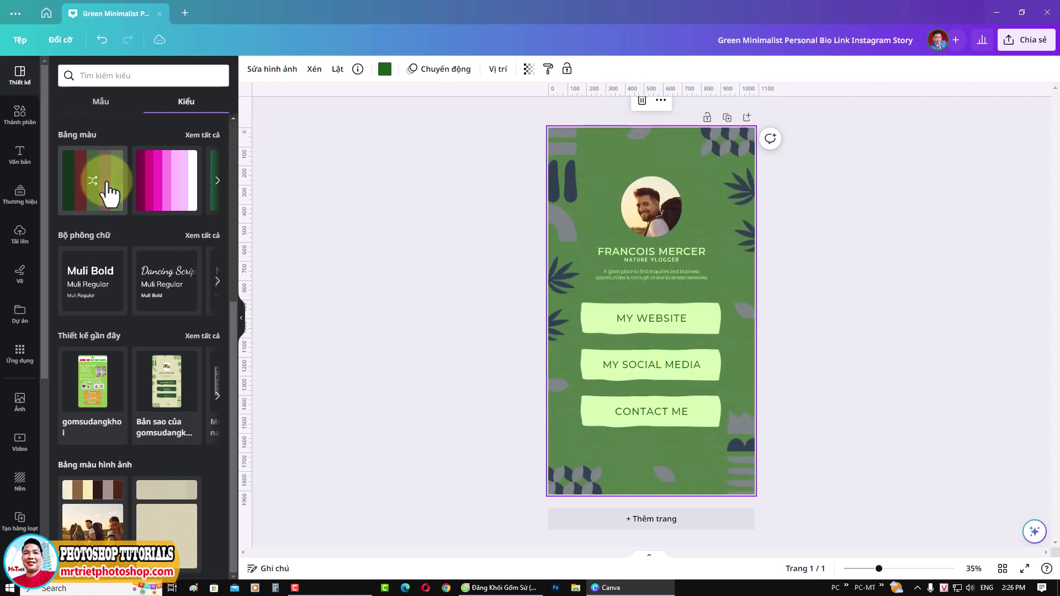
{"action": "left_click", "coordinate": [218, 181]}
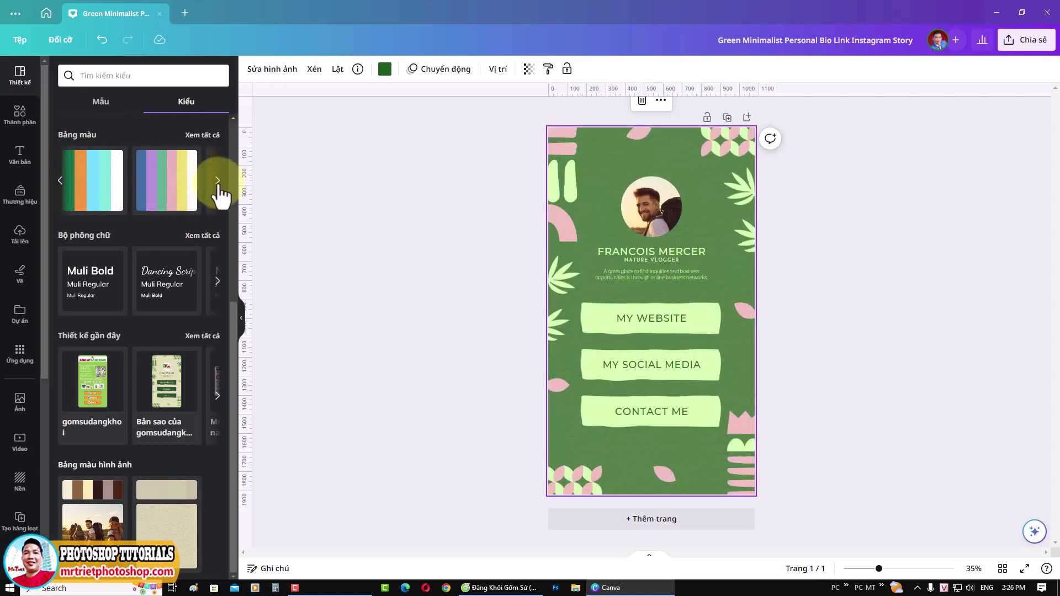
{"action": "left_click", "coordinate": [99, 190]}
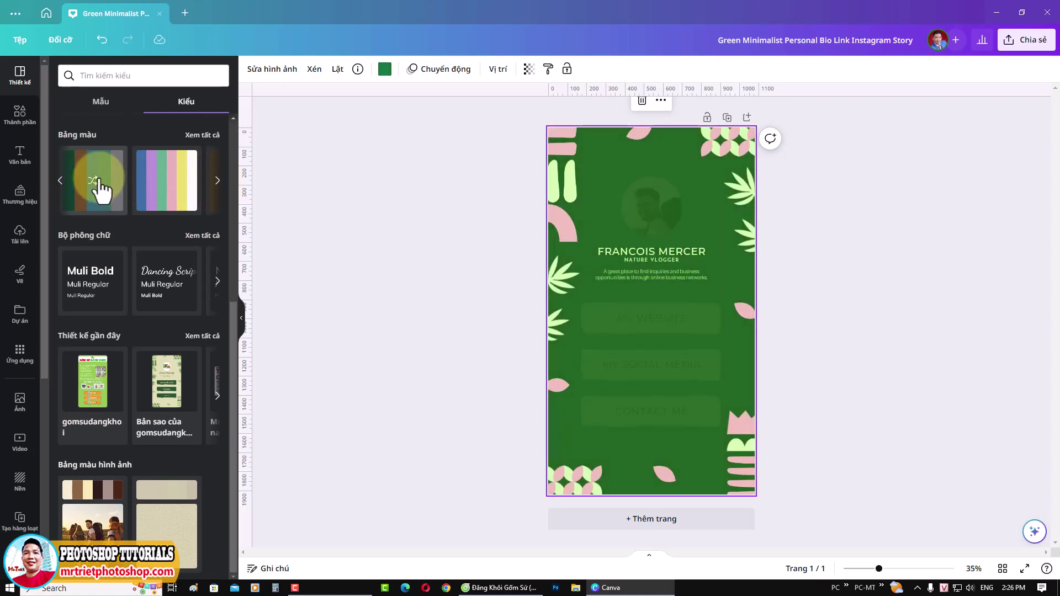
{"action": "left_click", "coordinate": [420, 241]}
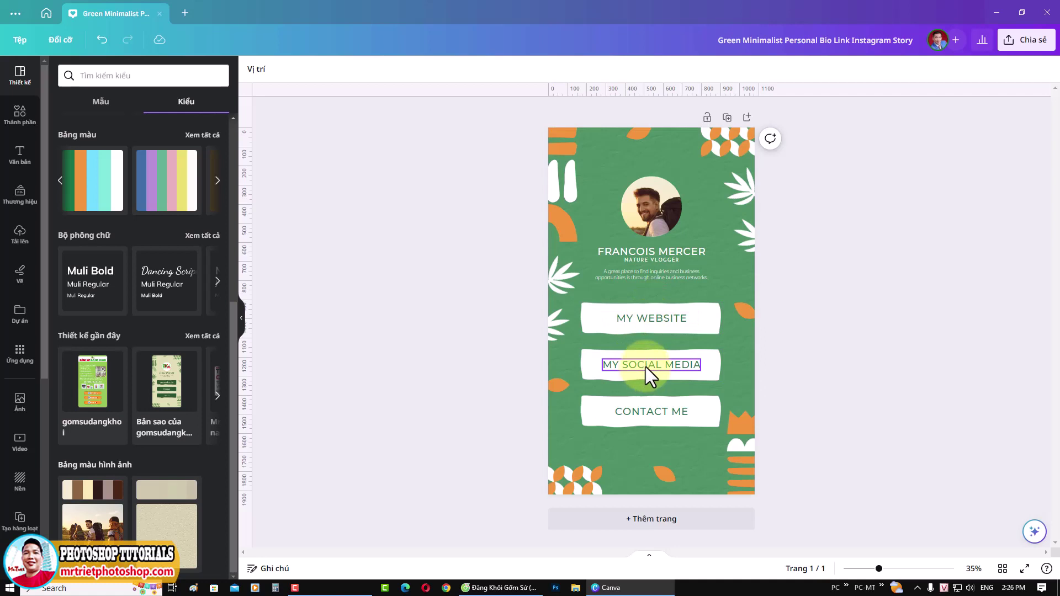
{"action": "left_click", "coordinate": [664, 247]}
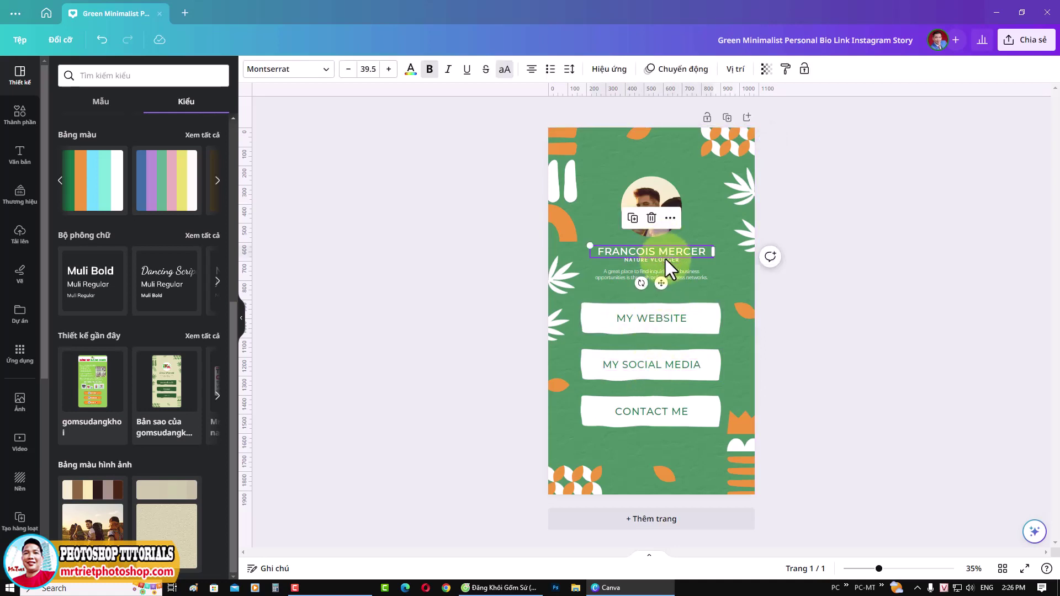
{"action": "key", "text": "ctrl+a"}
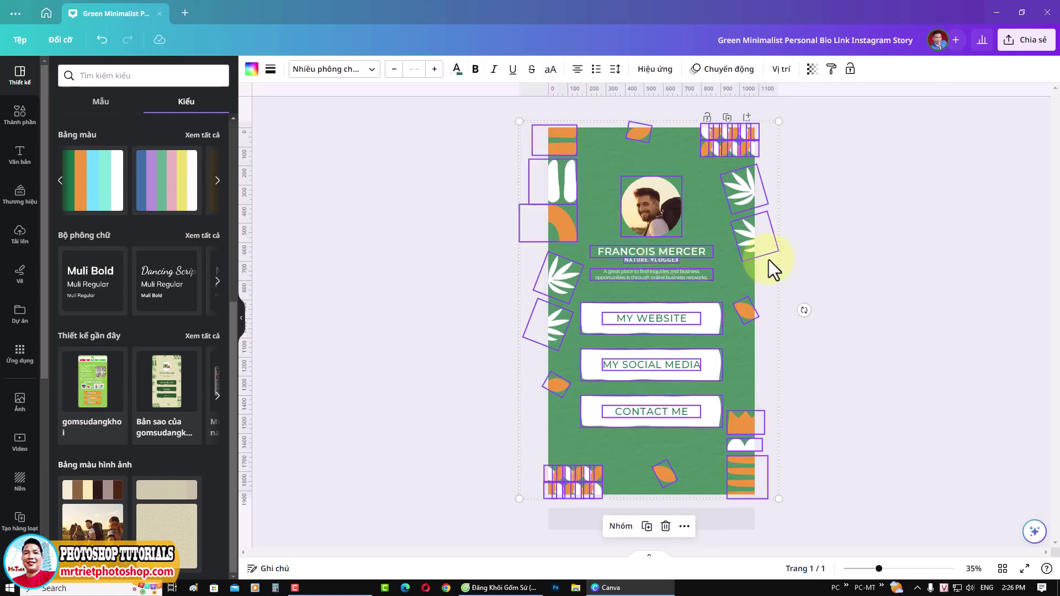
{"action": "left_click", "coordinate": [769, 261]}
Step: Change the heading name to MR. TRIET
{"action": "double_click", "coordinate": [665, 251]}
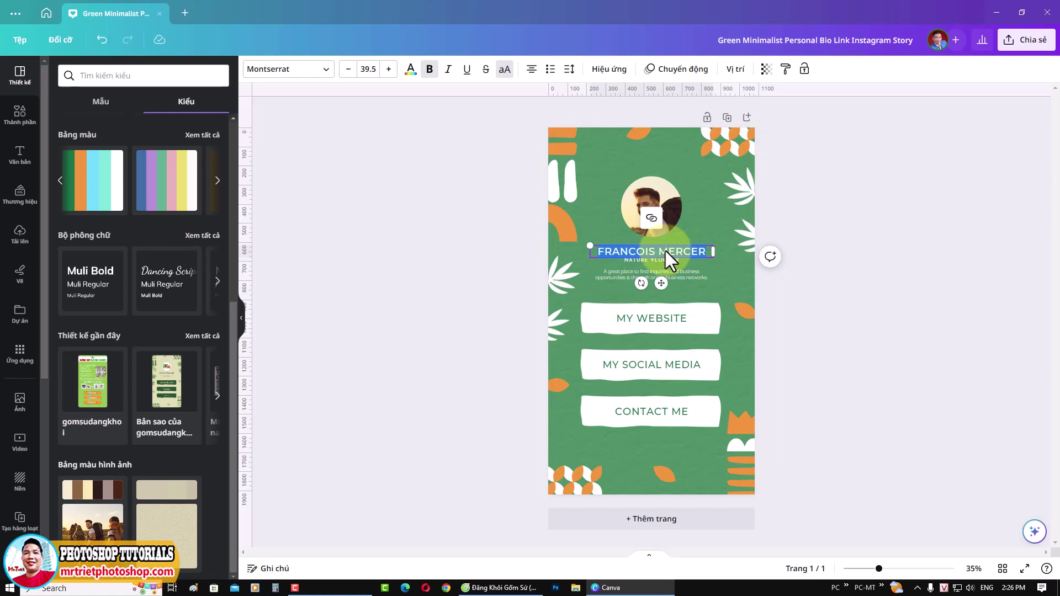
{"action": "type", "text": "MR."}
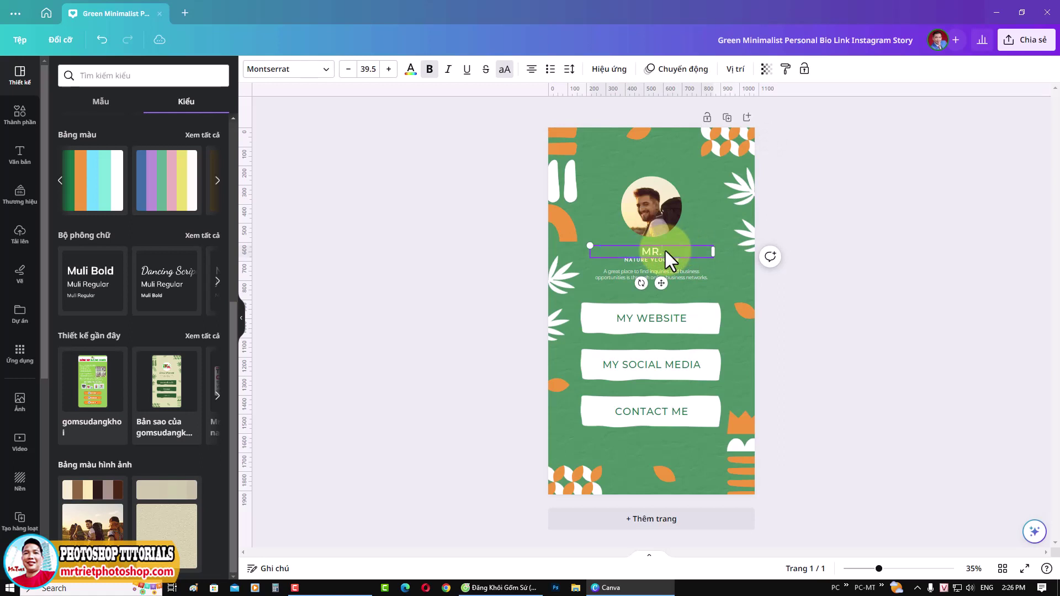
{"action": "type", "text": " TRIET"}
{"action": "key", "text": "Escape"}
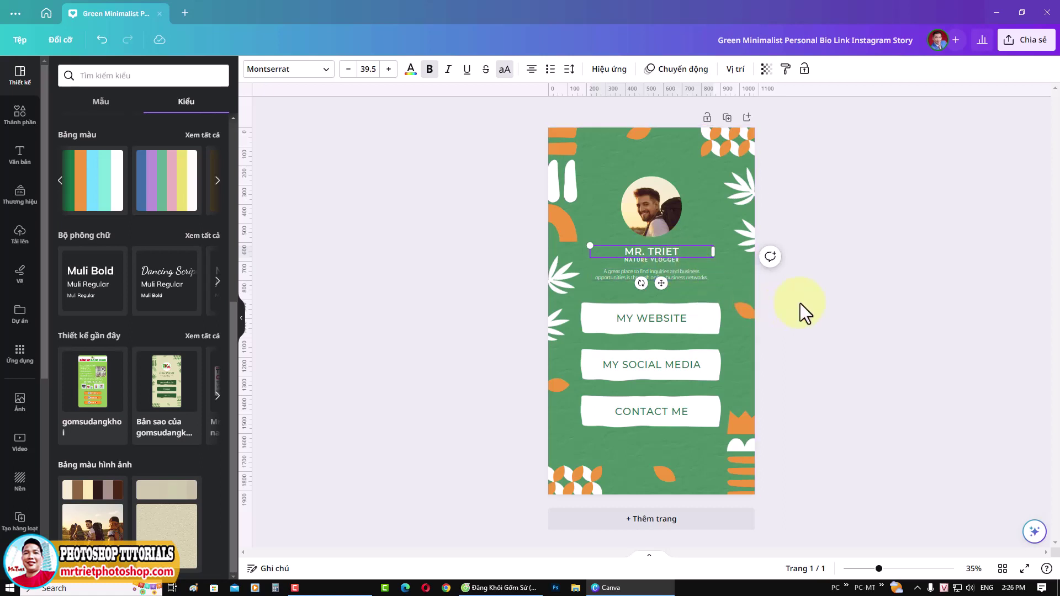
{"action": "left_click", "coordinate": [801, 303]}
Step: Remove the NATURE VLOGGER subtitle and replace the description with 'Hello xin chào các bạn!'
{"action": "double_click", "coordinate": [663, 258]}
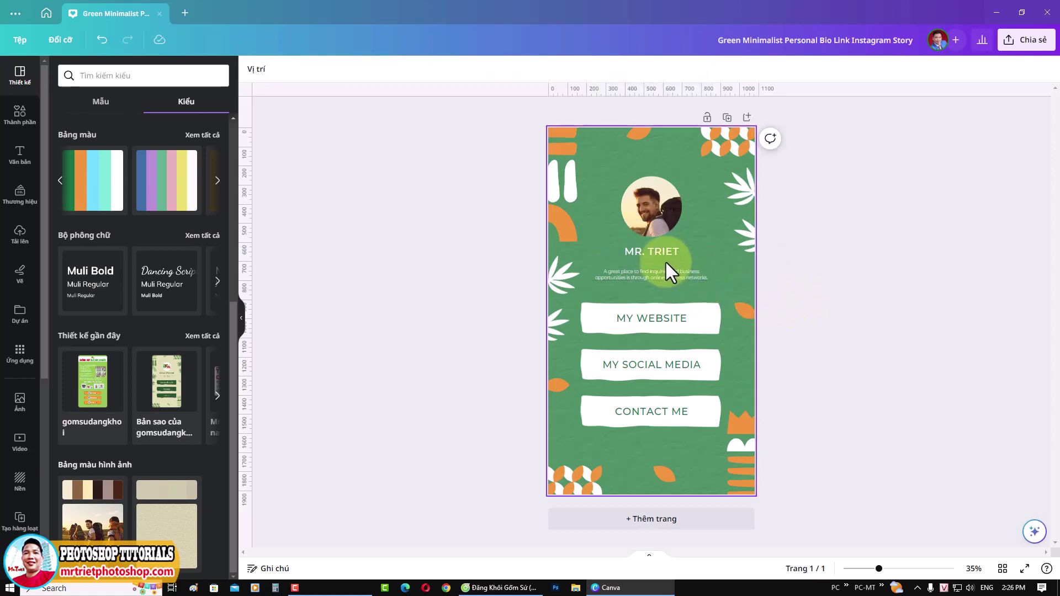
{"action": "left_click", "coordinate": [659, 270]}
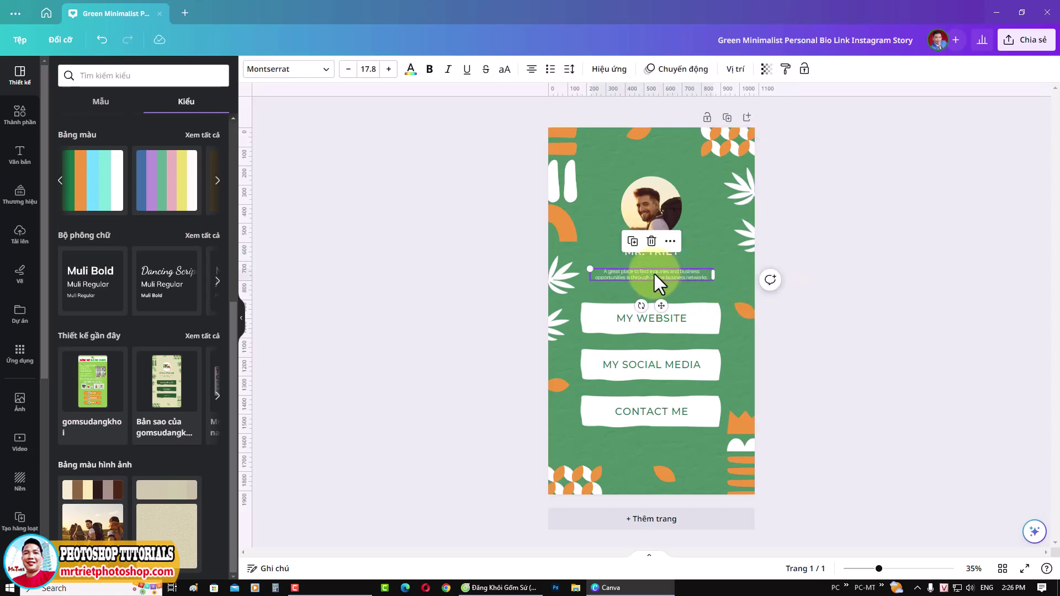
{"action": "double_click", "coordinate": [654, 274]}
{"action": "type", "text": "Hello xin chào các bạn!"}
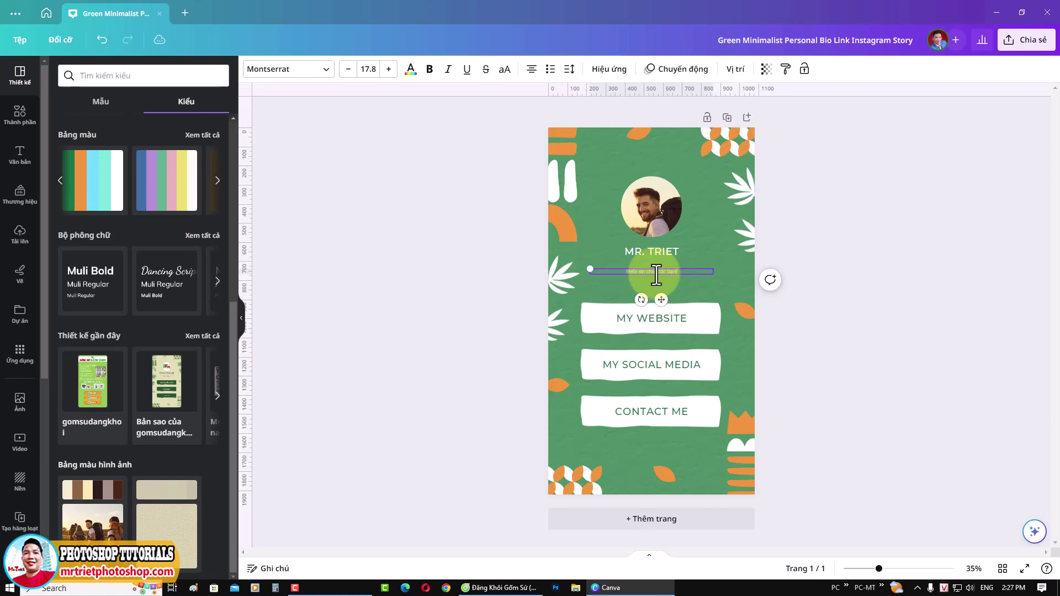
{"action": "left_click", "coordinate": [796, 311]}
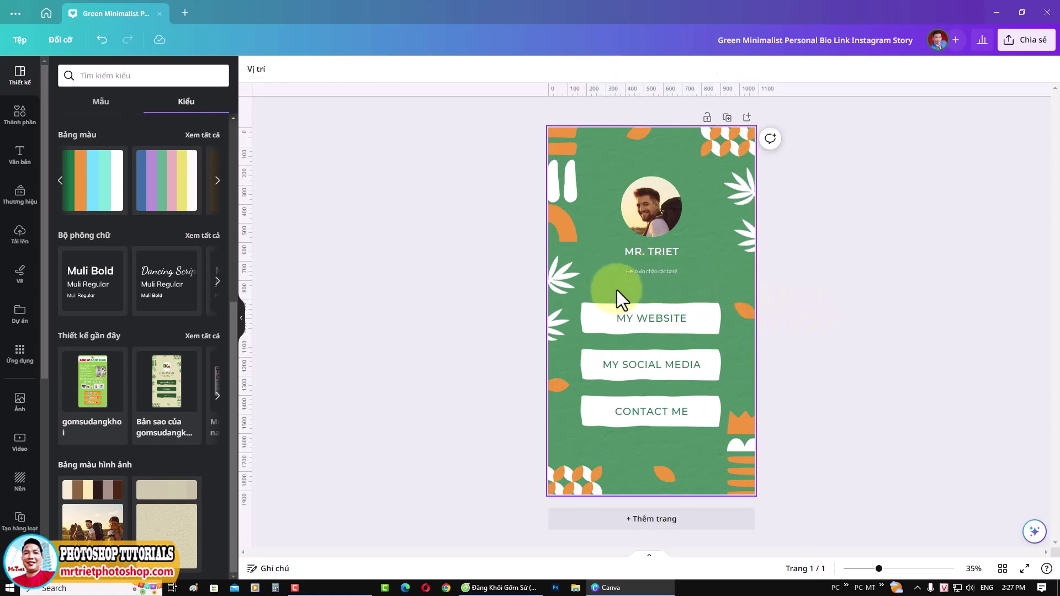
Step: Narrow the greeting text box and set its font size to 24, leaving it non-bold
{"action": "scroll", "coordinate": [618, 289], "scroll_direction": "up", "scroll_amount": 5, "text": "ctrl"}
{"action": "scroll", "coordinate": [644, 213], "scroll_direction": "up", "scroll_amount": 2}
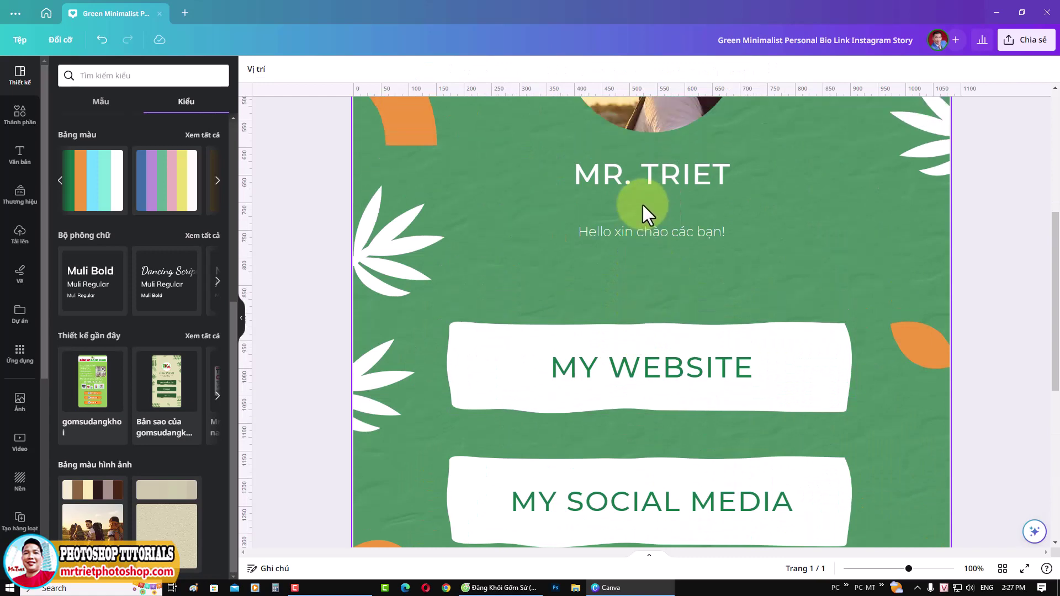
{"action": "left_click", "coordinate": [644, 246]}
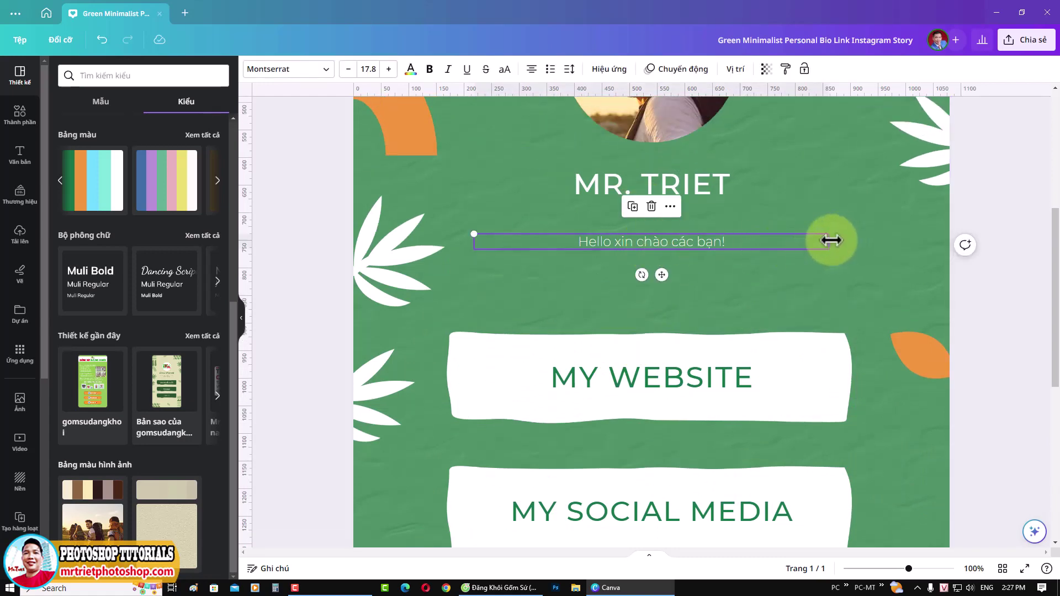
{"action": "mouse_move", "coordinate": [828, 244]}
{"action": "left_mouse_down"}
{"action": "mouse_move", "coordinate": [688, 239]}
{"action": "mouse_move", "coordinate": [698, 239]}
{"action": "left_mouse_up"}
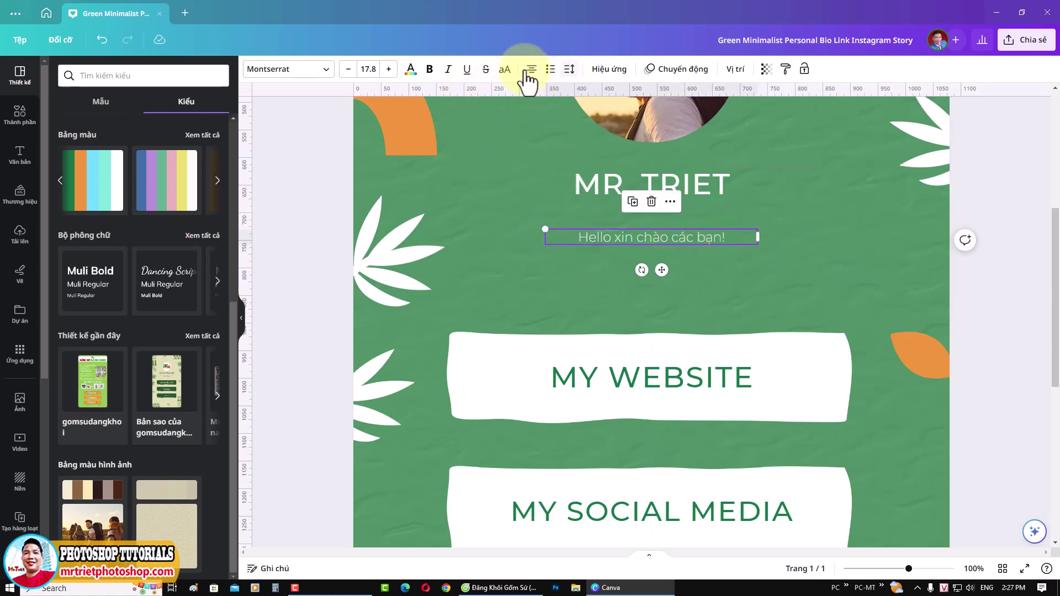
{"action": "left_click", "coordinate": [389, 69]}
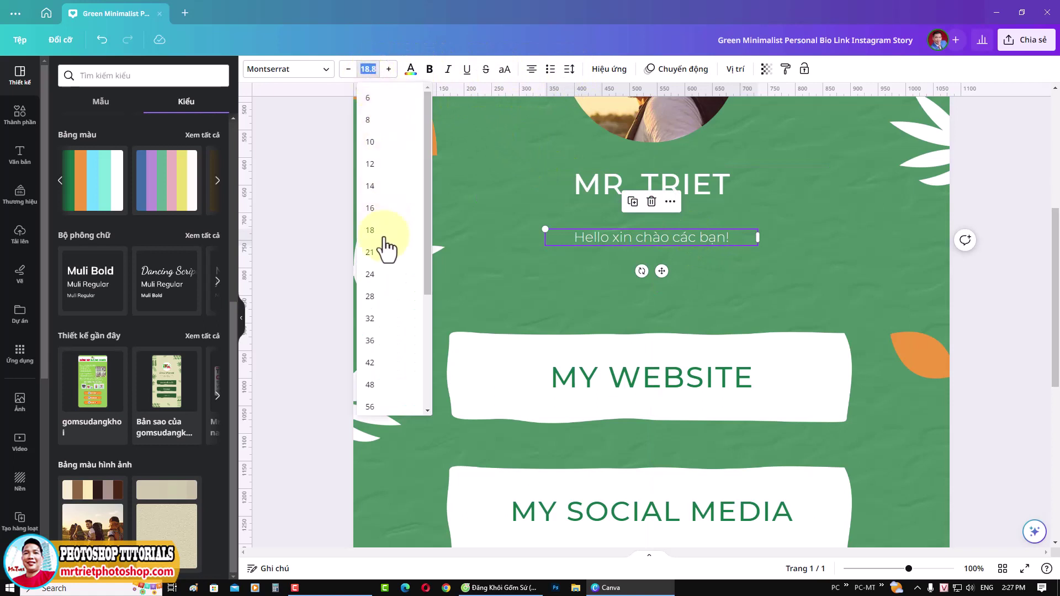
{"action": "left_click", "coordinate": [378, 289]}
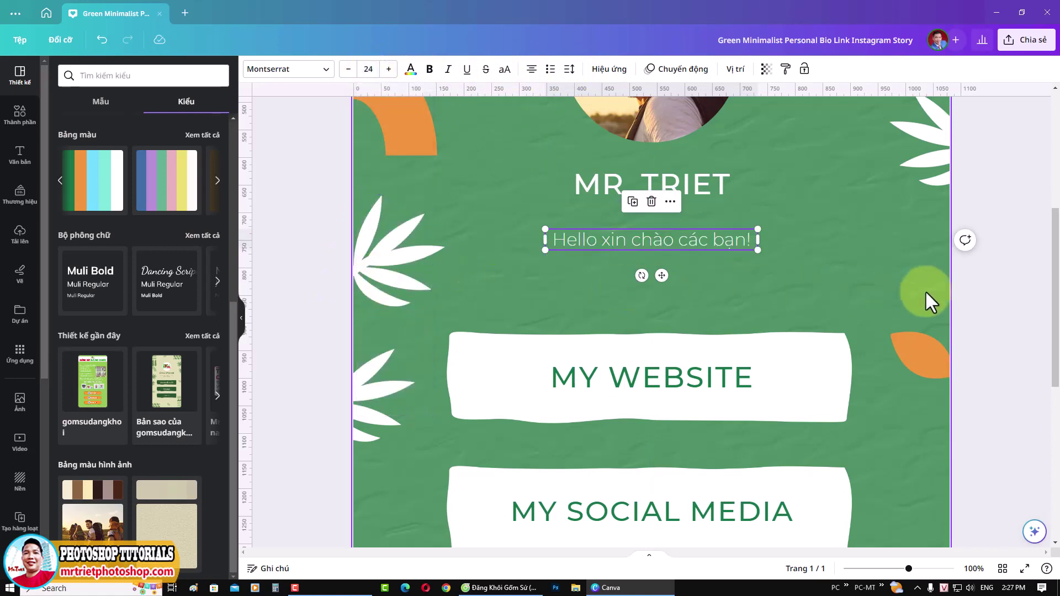
{"action": "left_click", "coordinate": [430, 70]}
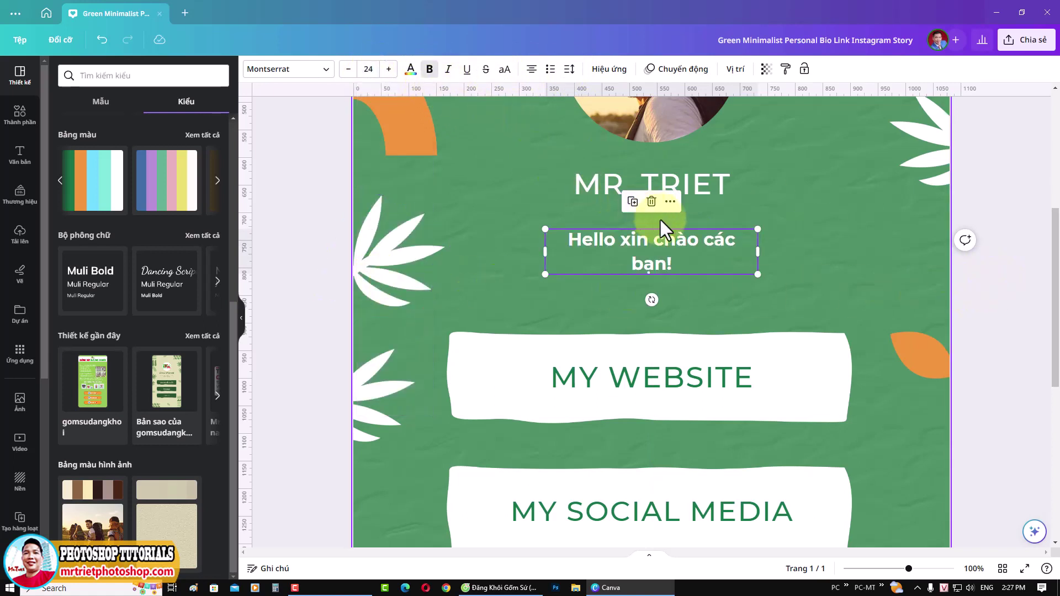
{"action": "left_click", "coordinate": [430, 69]}
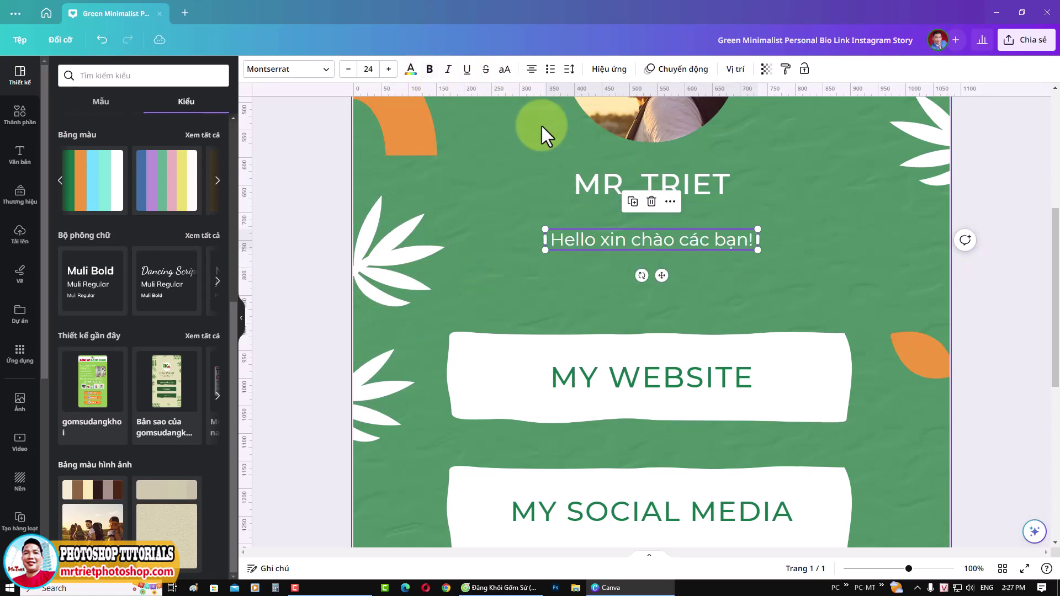
{"action": "left_click", "coordinate": [980, 299]}
{"action": "key", "text": "ctrl+minus"}
{"action": "key", "text": "ctrl+minus"}
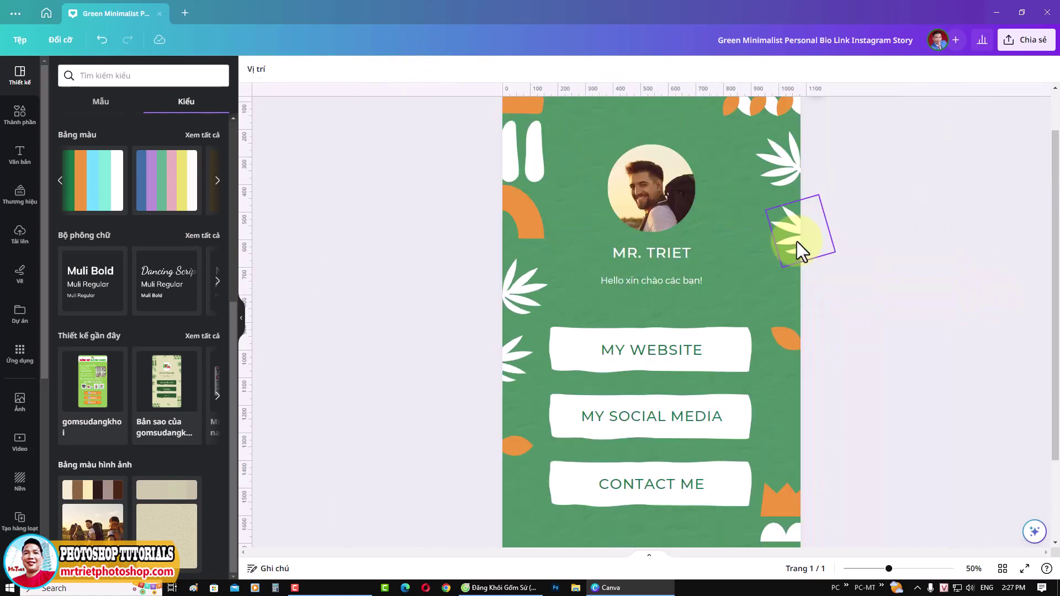
Step: Replace the profile photo with an uploaded portrait
{"action": "left_click", "coordinate": [655, 190]}
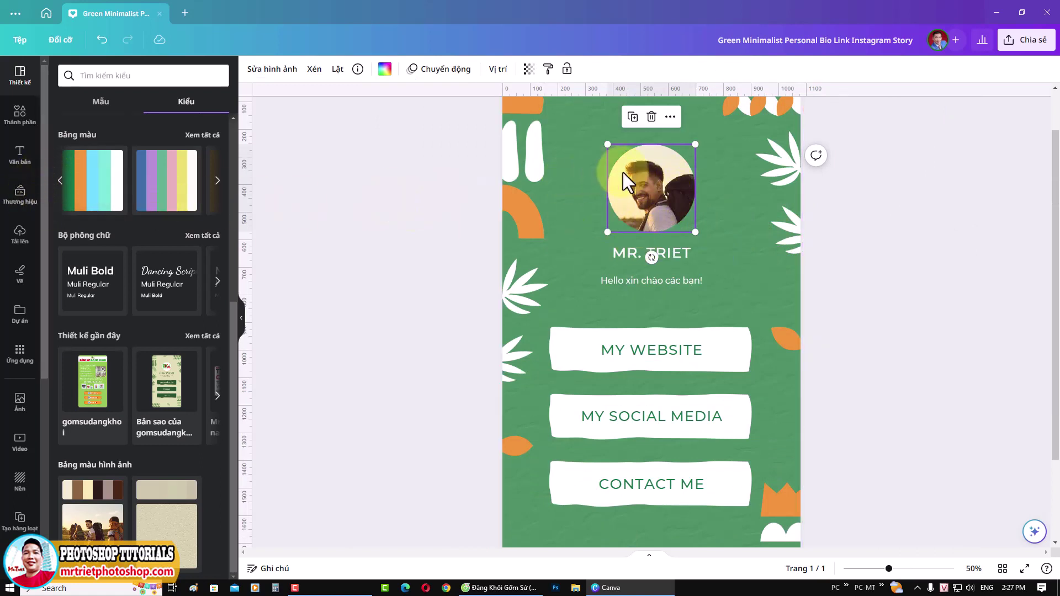
{"action": "left_click", "coordinate": [19, 235]}
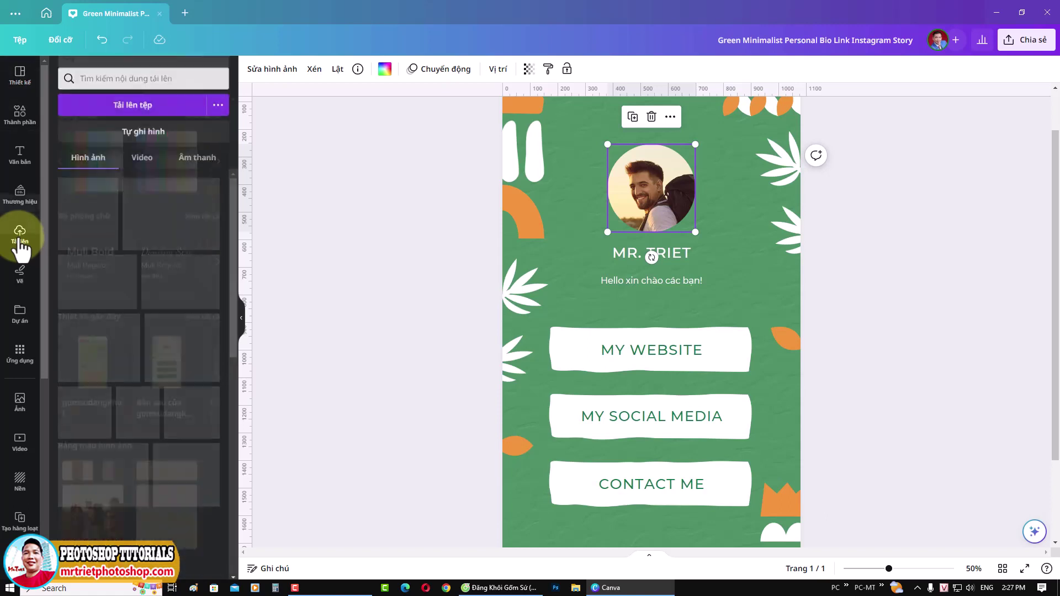
{"action": "scroll", "coordinate": [196, 232], "scroll_direction": "down", "scroll_amount": 3}
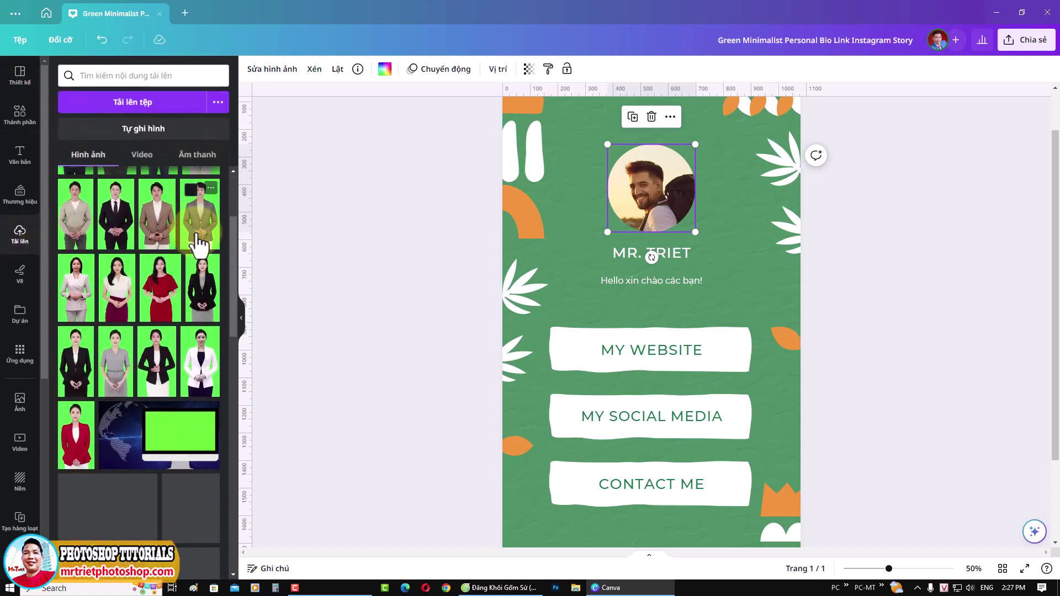
{"action": "scroll", "coordinate": [235, 265], "scroll_direction": "down", "scroll_amount": 10}
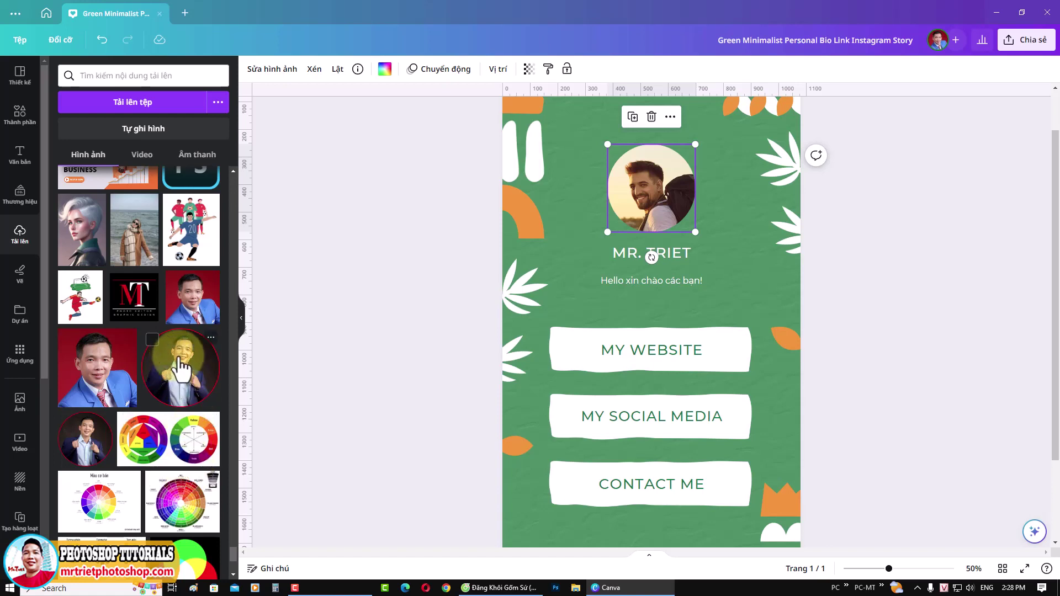
{"action": "mouse_move", "coordinate": [181, 370]}
{"action": "left_mouse_down"}
{"action": "mouse_move", "coordinate": [611, 236]}
{"action": "mouse_move", "coordinate": [611, 190]}
{"action": "mouse_move", "coordinate": [627, 200]}
{"action": "left_mouse_up"}
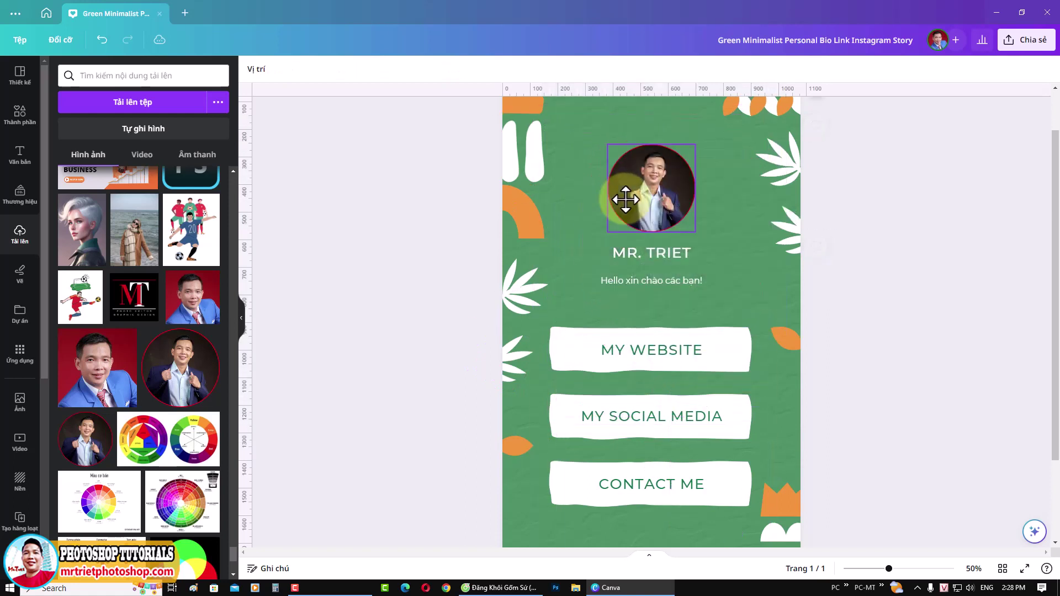
Step: Straighten and reposition the portrait so it sits centred in the circular frame
{"action": "double_click", "coordinate": [655, 178]}
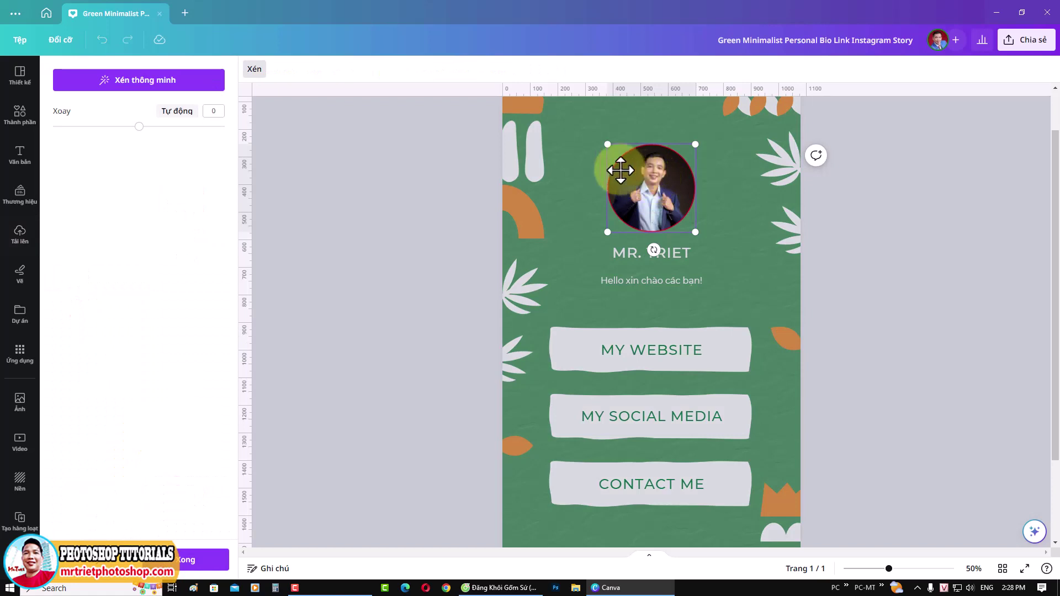
{"action": "left_click", "coordinate": [177, 111]}
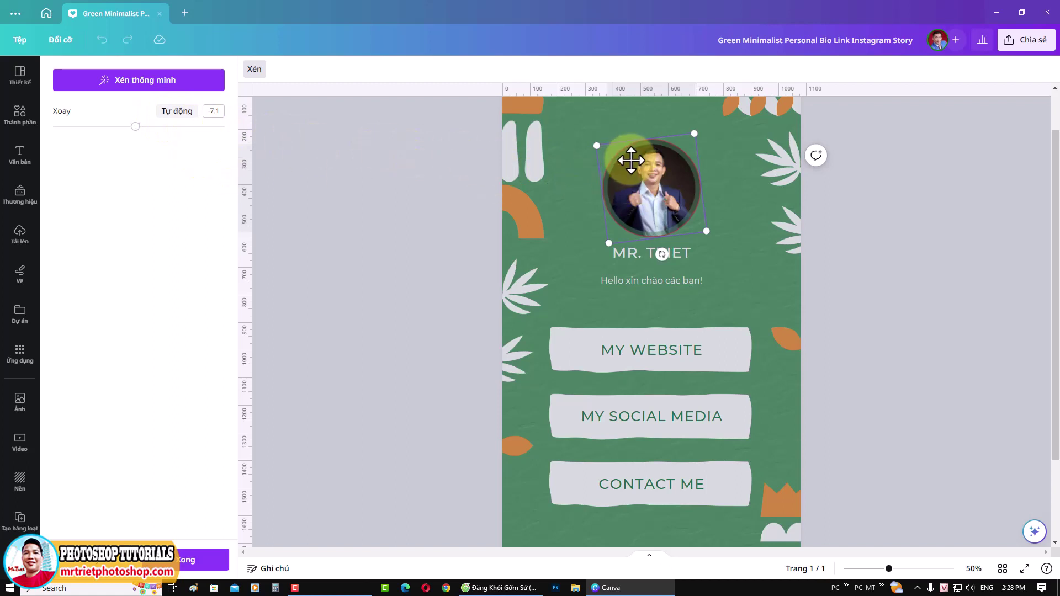
{"action": "key", "text": "Return"}
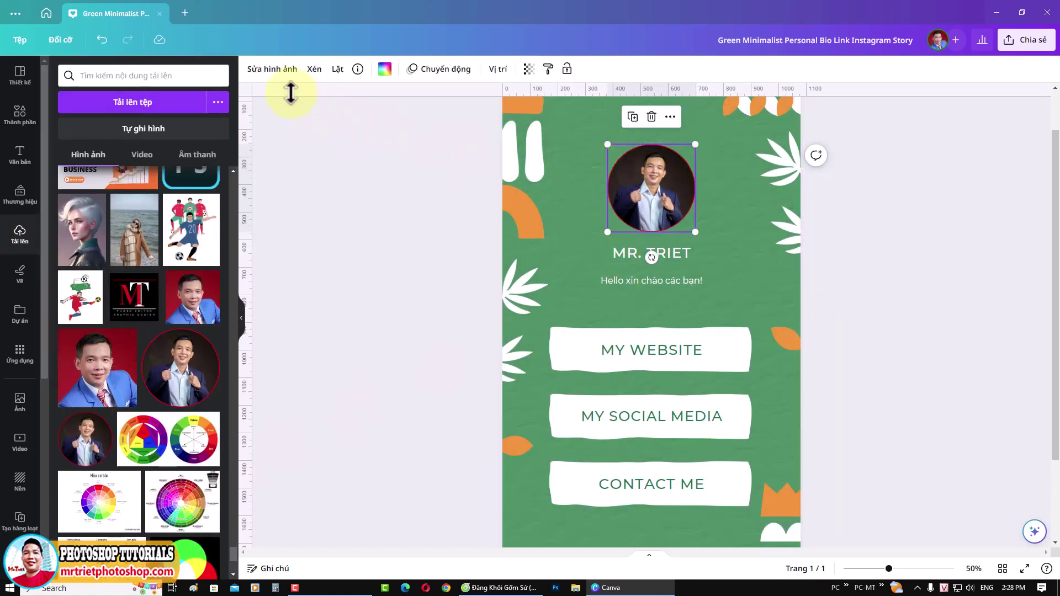
{"action": "left_click", "coordinate": [272, 70]}
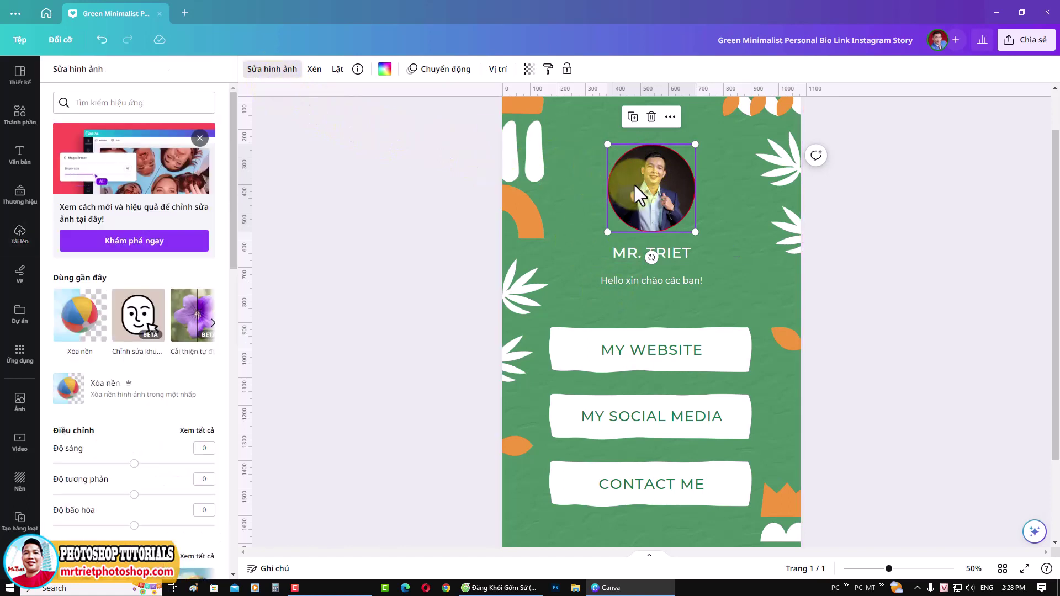
{"action": "double_click", "coordinate": [660, 183]}
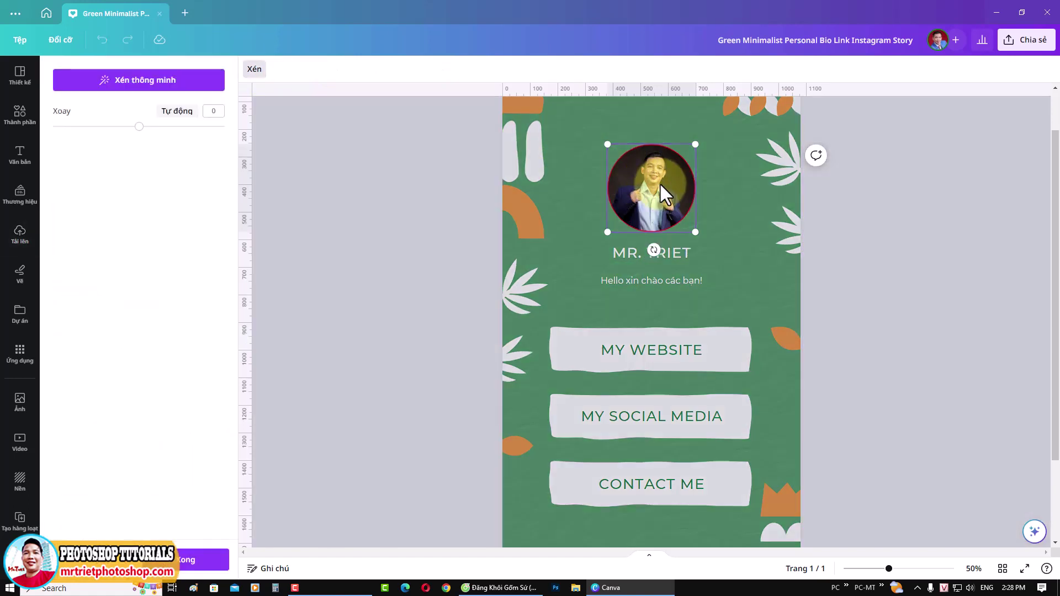
{"action": "mouse_move", "coordinate": [621, 185]}
{"action": "left_mouse_down"}
{"action": "mouse_move", "coordinate": [619, 223]}
{"action": "mouse_move", "coordinate": [609, 225]}
{"action": "left_mouse_up"}
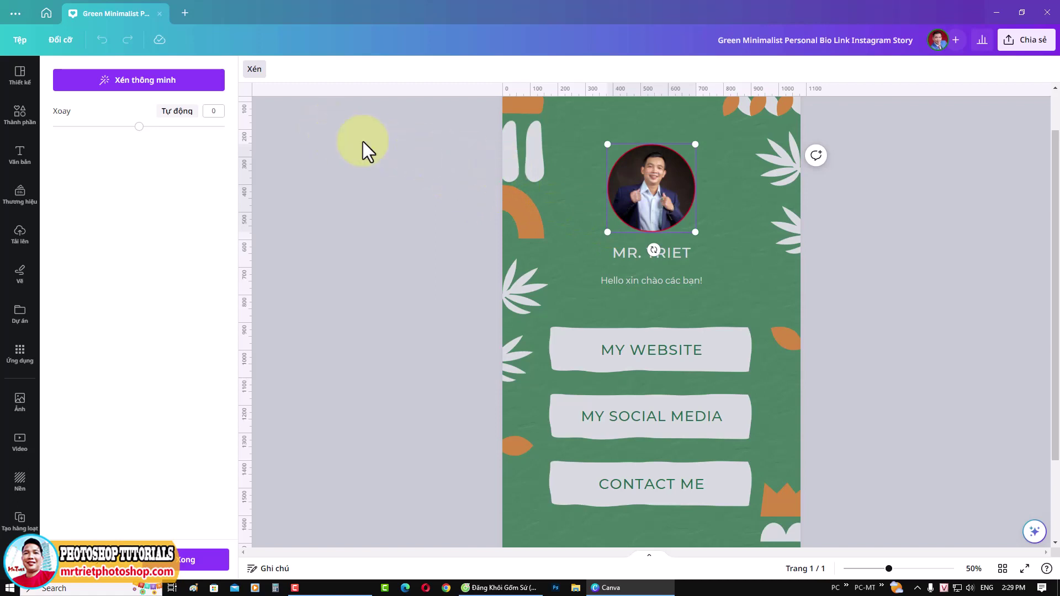
{"action": "left_click", "coordinate": [170, 84]}
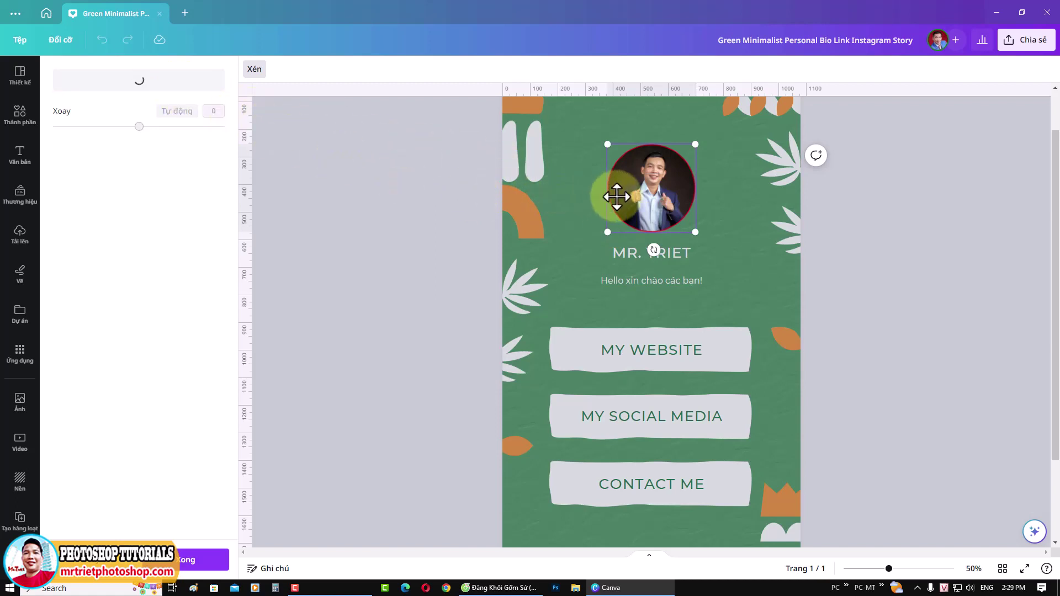
{"action": "left_click", "coordinate": [568, 152]}
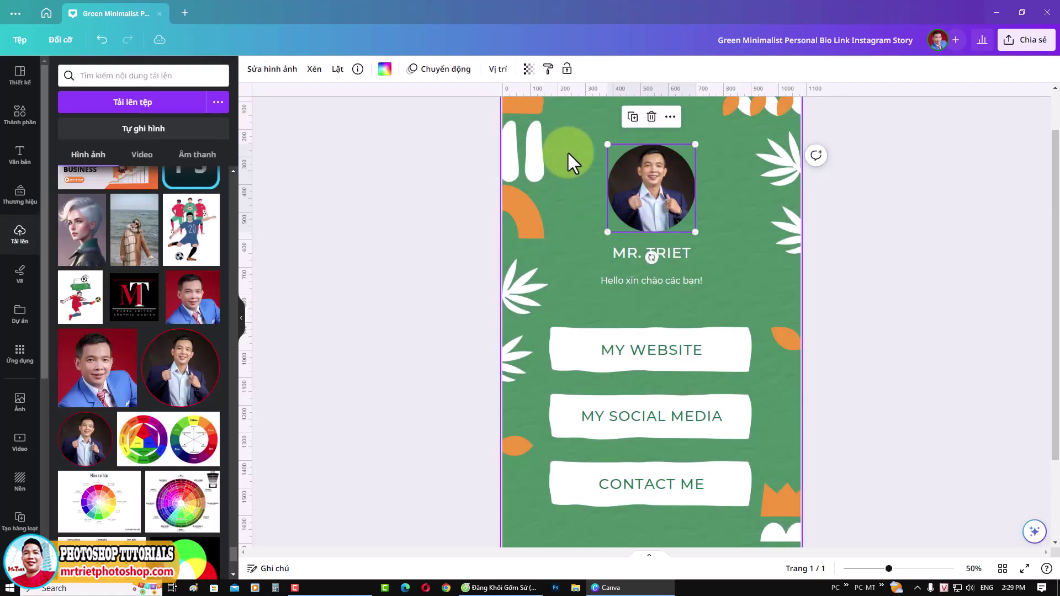
{"action": "left_click", "coordinate": [437, 213]}
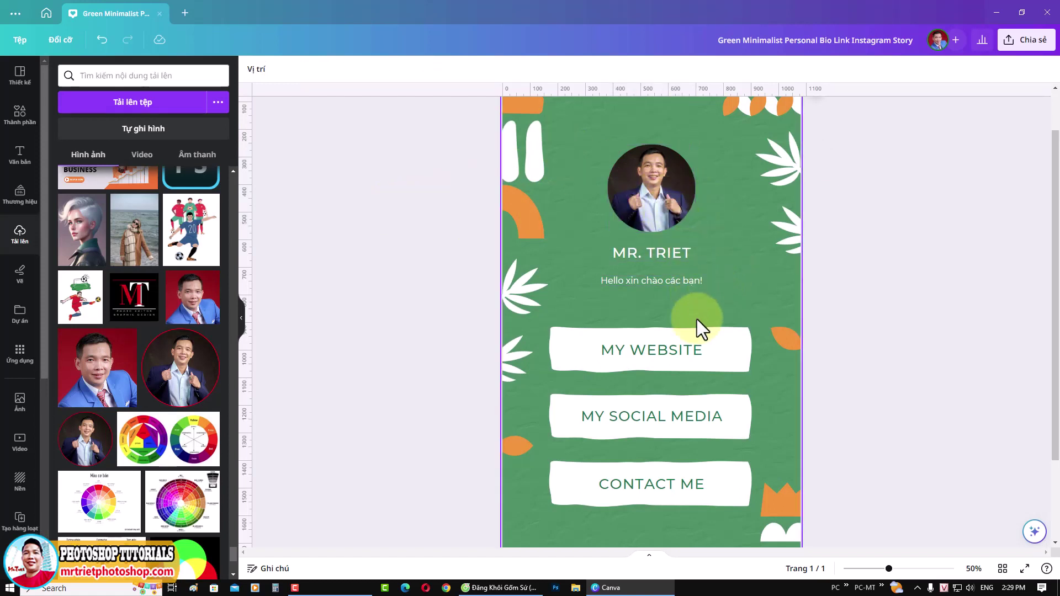
Step: Rename the three buttons from MY WEBSITE, MY SOCIAL MEDIA, CONTACT ME to WEBSITE, FACEBOOK, HOTLINE
{"action": "left_click", "coordinate": [664, 349]}
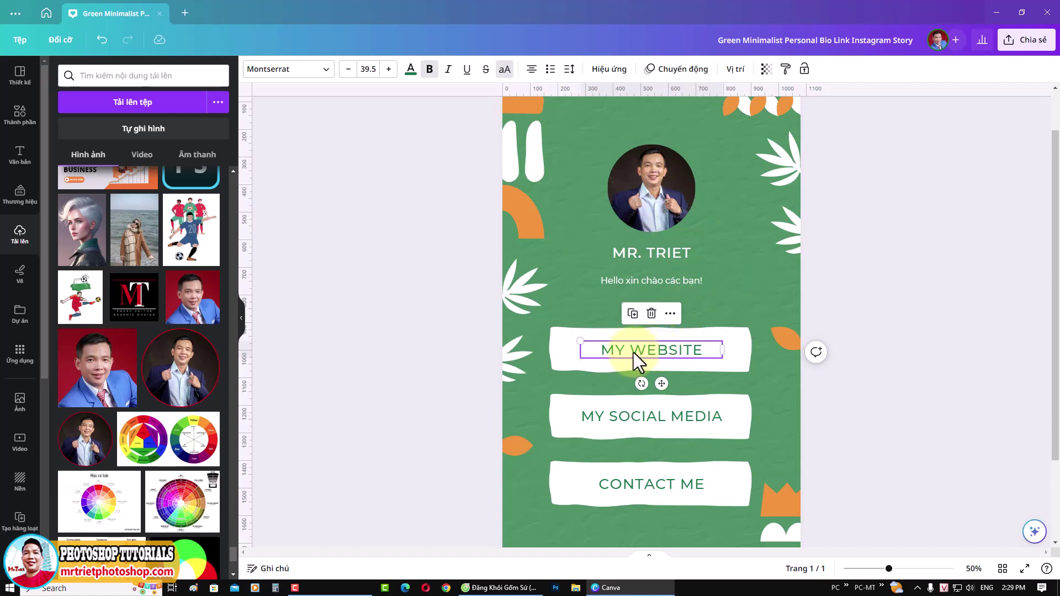
{"action": "left_click_drag", "start_coordinate": [634, 353], "coordinate": [602, 351]}
{"action": "key", "text": "BackSpace"}
{"action": "left_click", "coordinate": [639, 416]}
{"action": "double_click", "coordinate": [639, 416]}
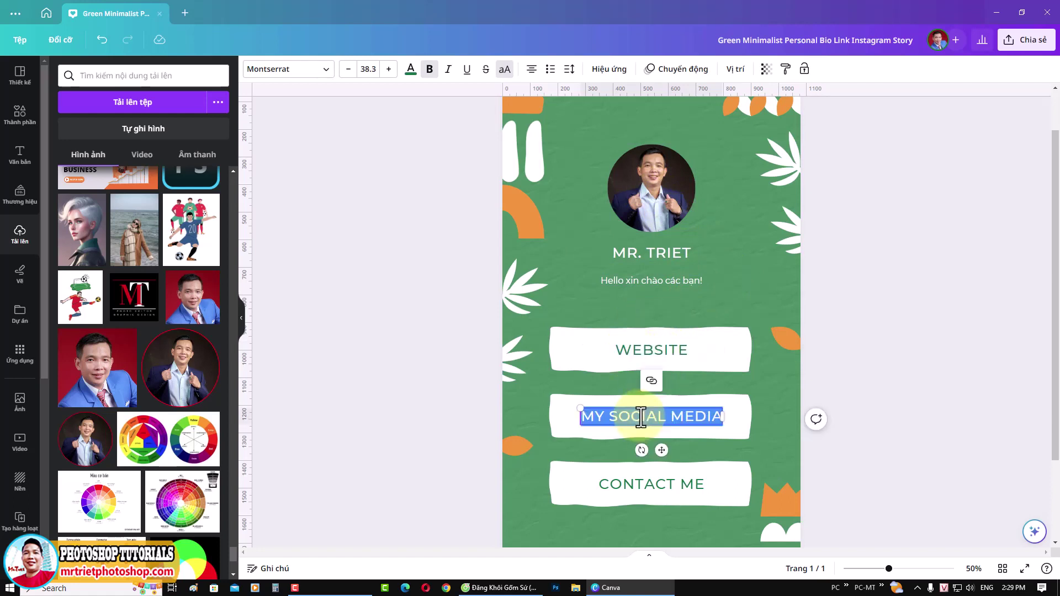
{"action": "type", "text": "FA"}
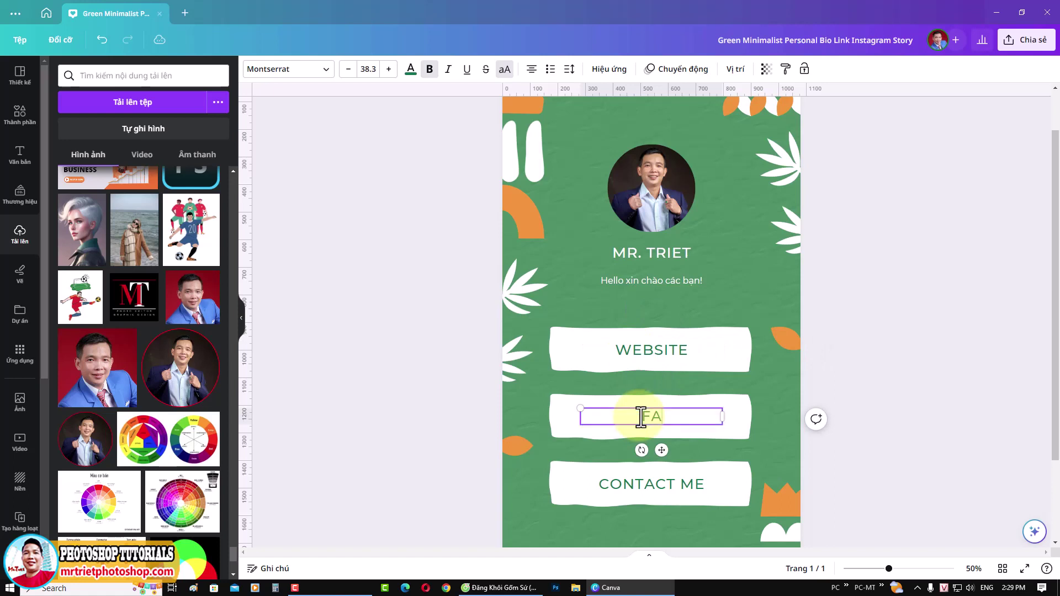
{"action": "type", "text": "CEBOO"}
{"action": "type", "text": "K"}
{"action": "left_click", "coordinate": [658, 482]}
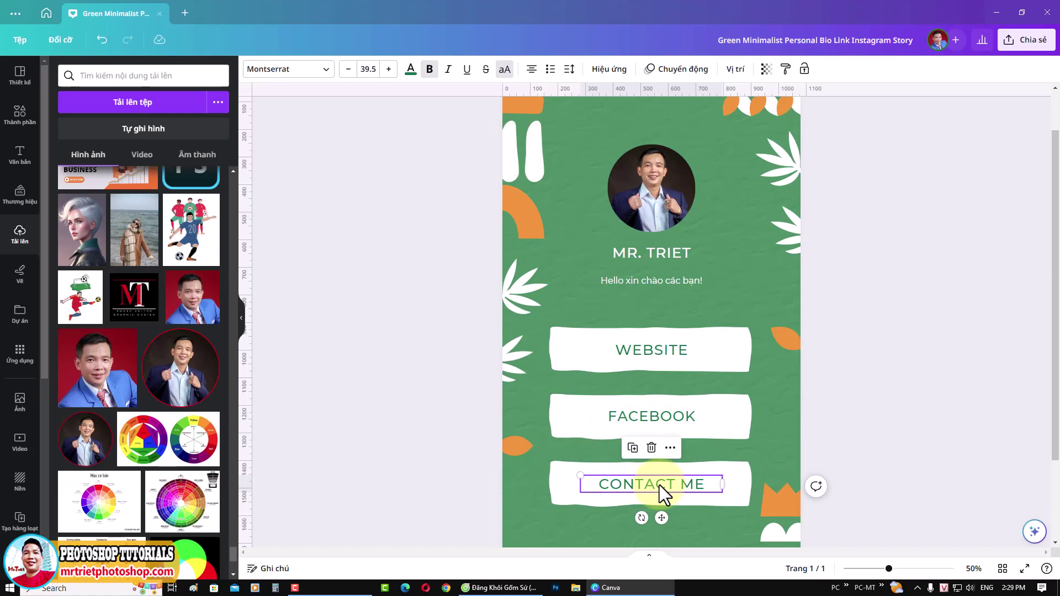
{"action": "double_click", "coordinate": [660, 484]}
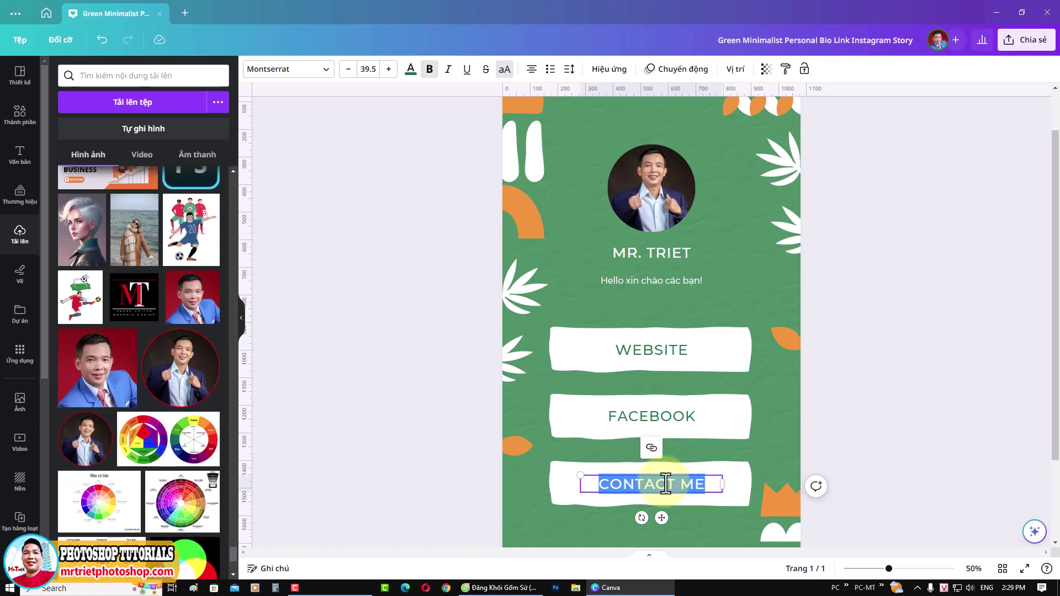
{"action": "type", "text": "HOTLINE"}
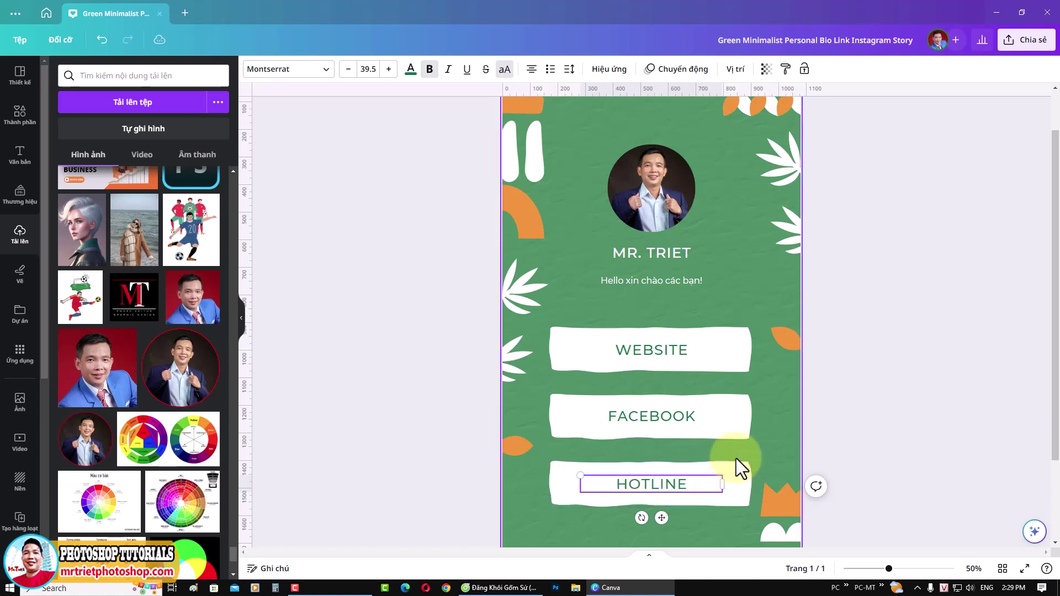
{"action": "left_click", "coordinate": [865, 430]}
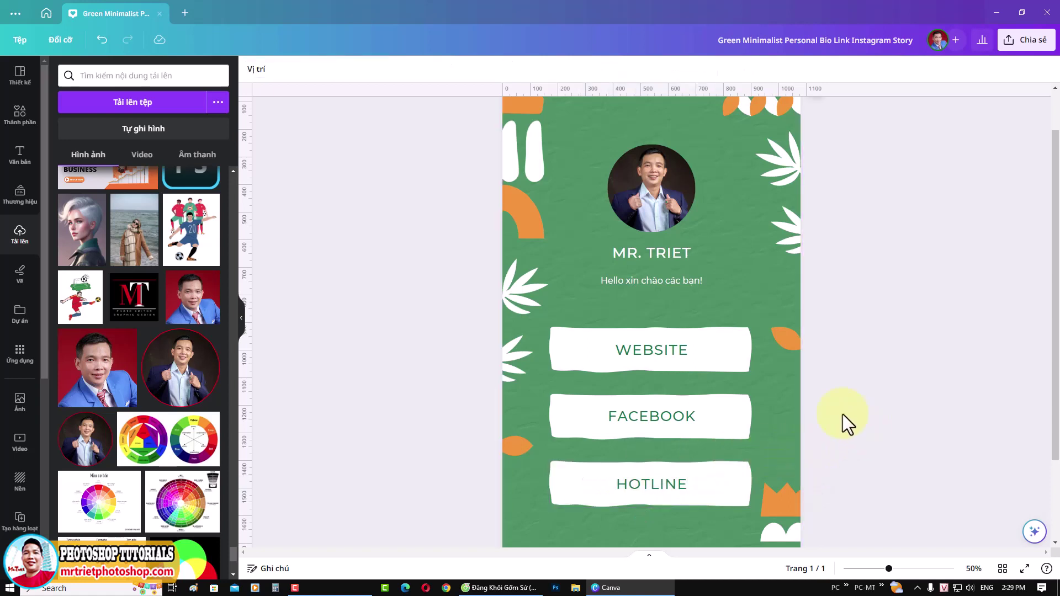
Step: Try orange, dark grey, light grey and dark-to-gold fills on the page background
{"action": "scroll", "coordinate": [667, 332], "scroll_direction": "up", "scroll_amount": 1}
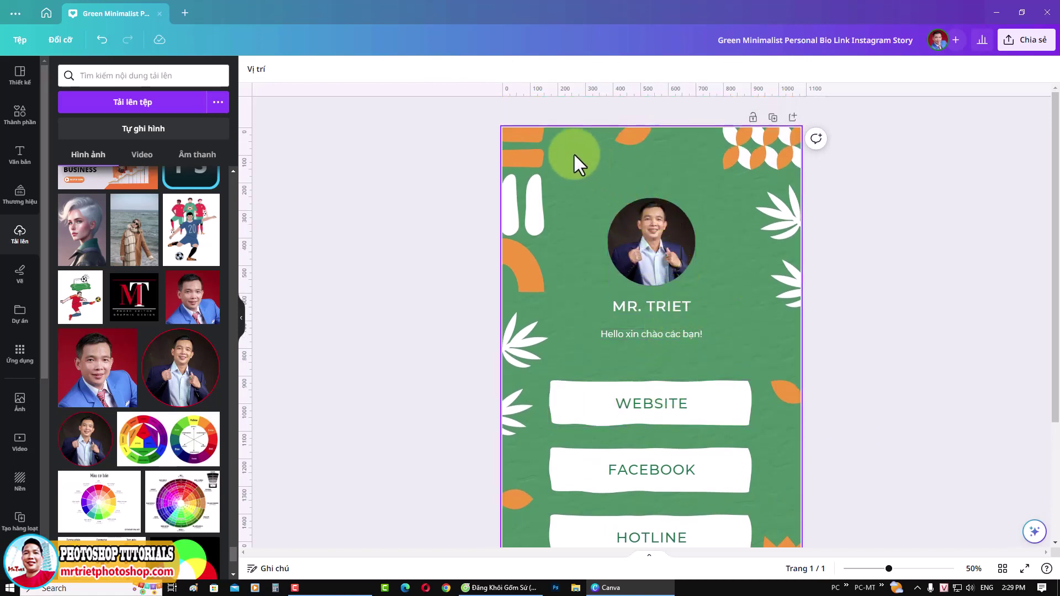
{"action": "left_click", "coordinate": [573, 153]}
{"action": "left_click", "coordinate": [385, 72]}
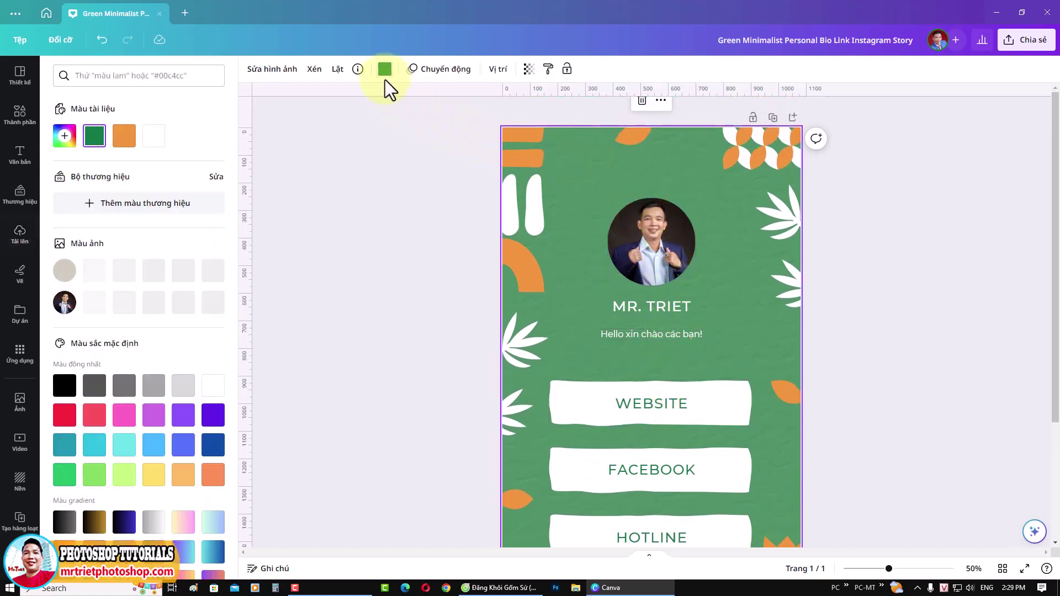
{"action": "left_click", "coordinate": [125, 138]}
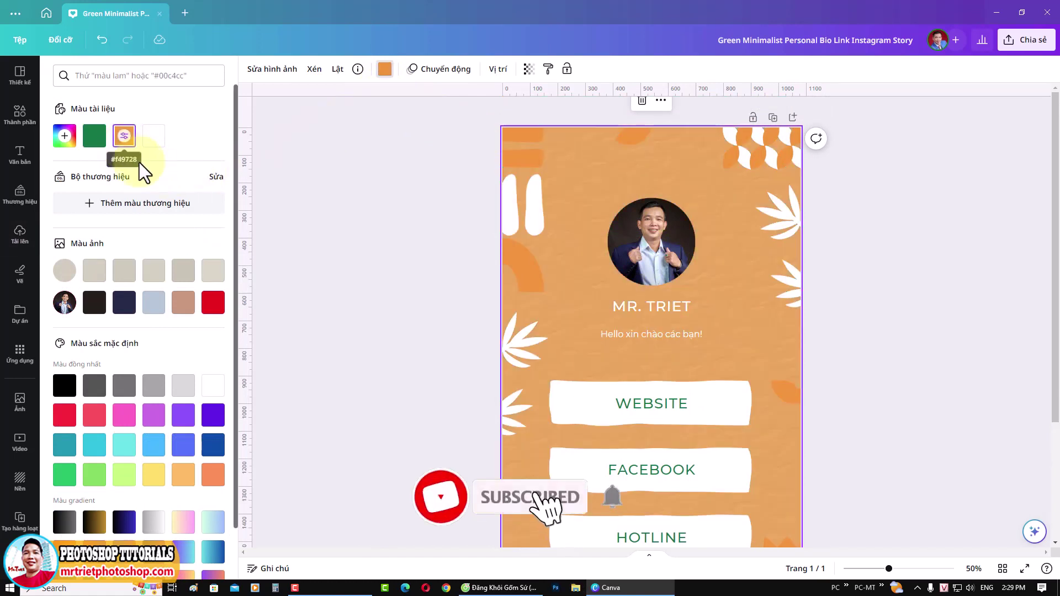
{"action": "scroll", "coordinate": [160, 304], "scroll_direction": "down", "scroll_amount": 1}
{"action": "left_click", "coordinate": [131, 332]}
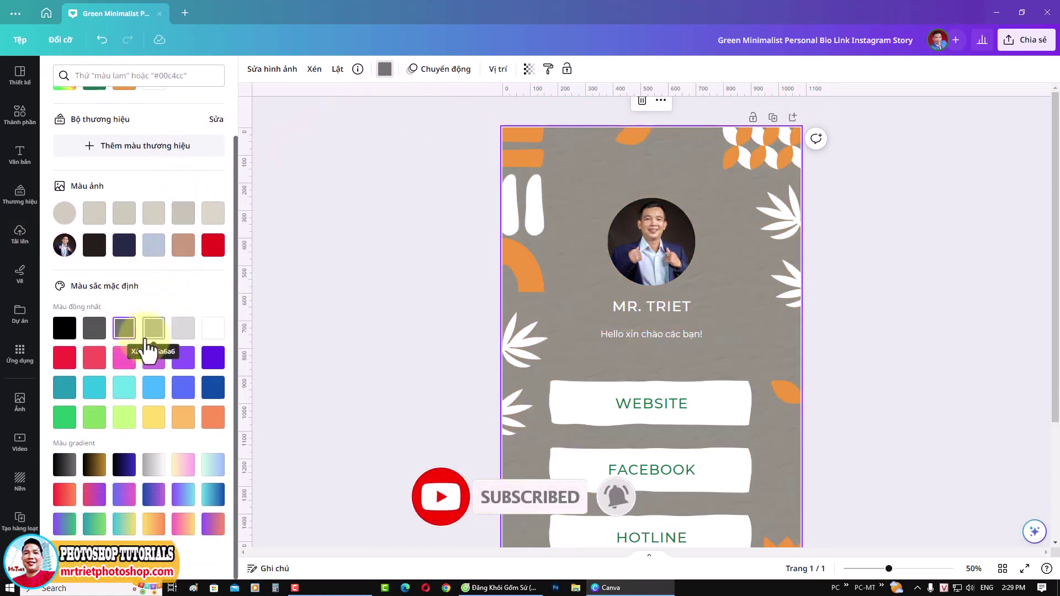
{"action": "left_click", "coordinate": [152, 332]}
{"action": "left_click", "coordinate": [94, 465]}
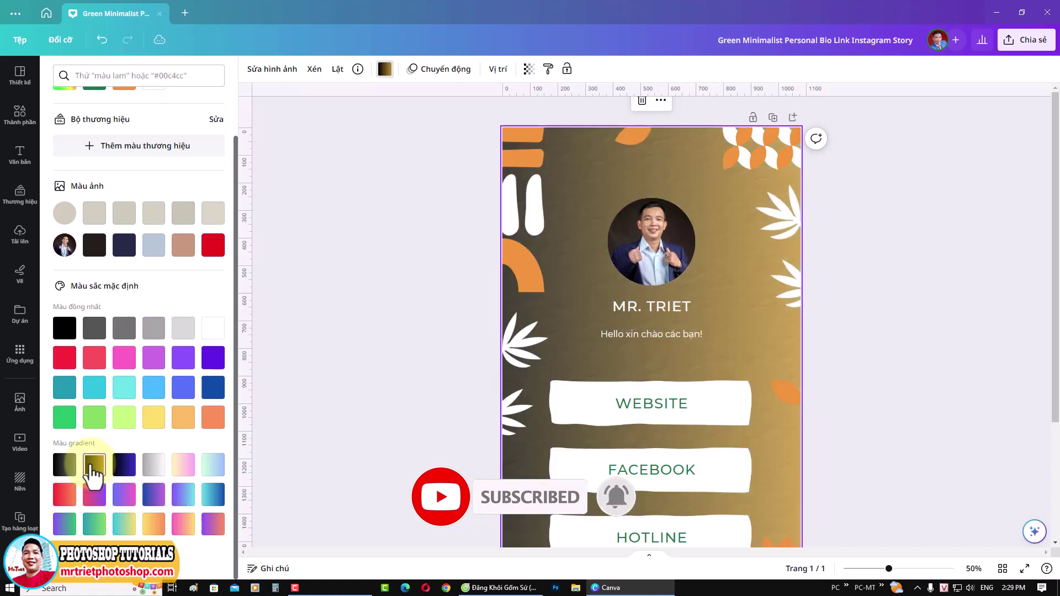
Step: Apply the teal-green gradient to the background and check the leaf decoration
{"action": "scroll", "coordinate": [314, 398], "scroll_direction": "down", "scroll_amount": 2}
{"action": "left_click", "coordinate": [95, 524]}
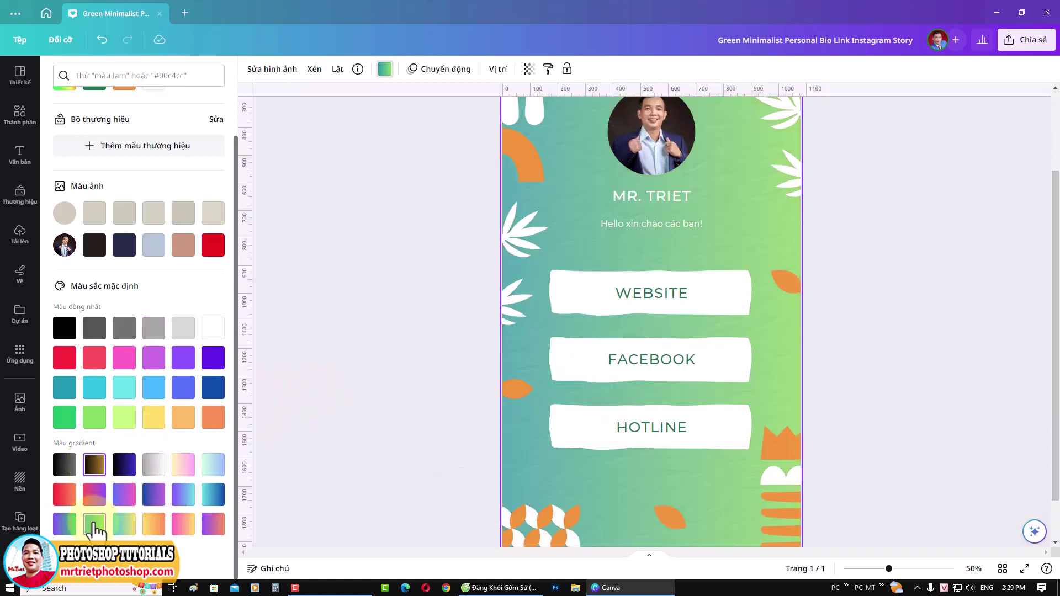
{"action": "key", "text": "Escape"}
{"action": "scroll", "coordinate": [889, 321], "scroll_direction": "up", "scroll_amount": 1}
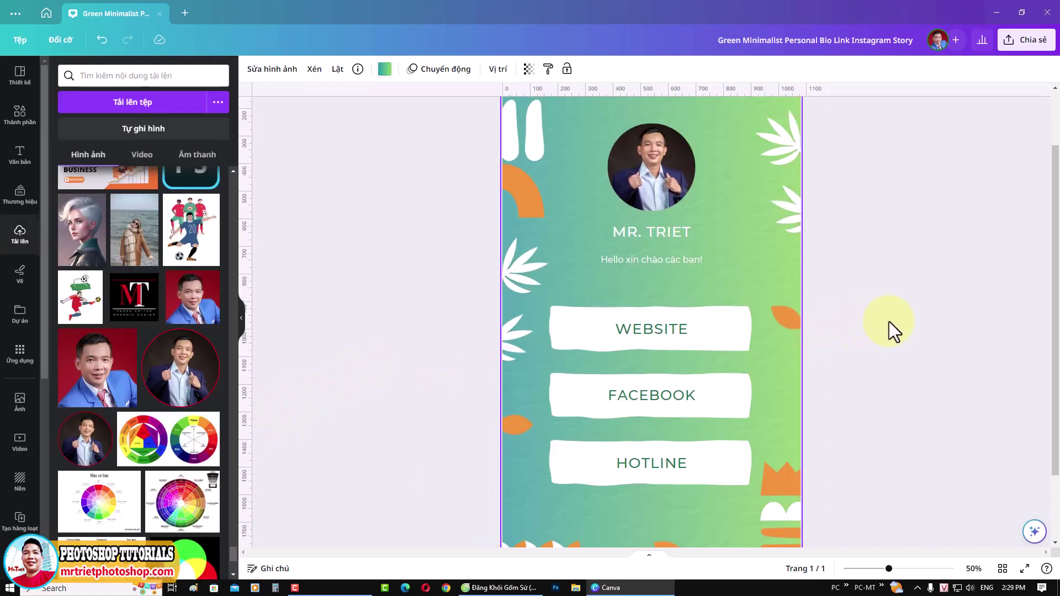
{"action": "scroll", "coordinate": [630, 274], "scroll_direction": "up", "scroll_amount": 1}
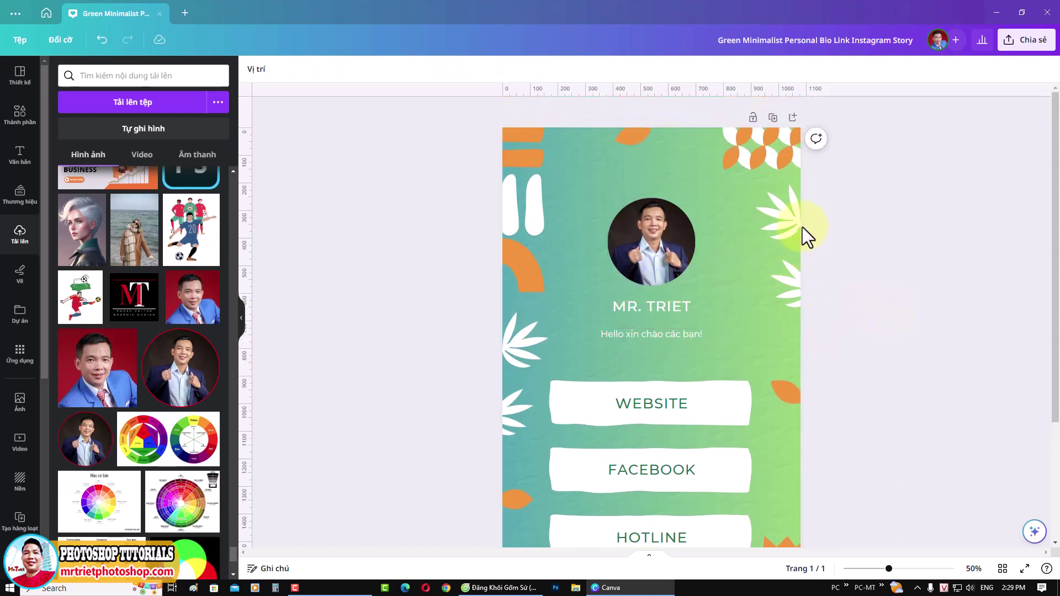
{"action": "left_click", "coordinate": [786, 216]}
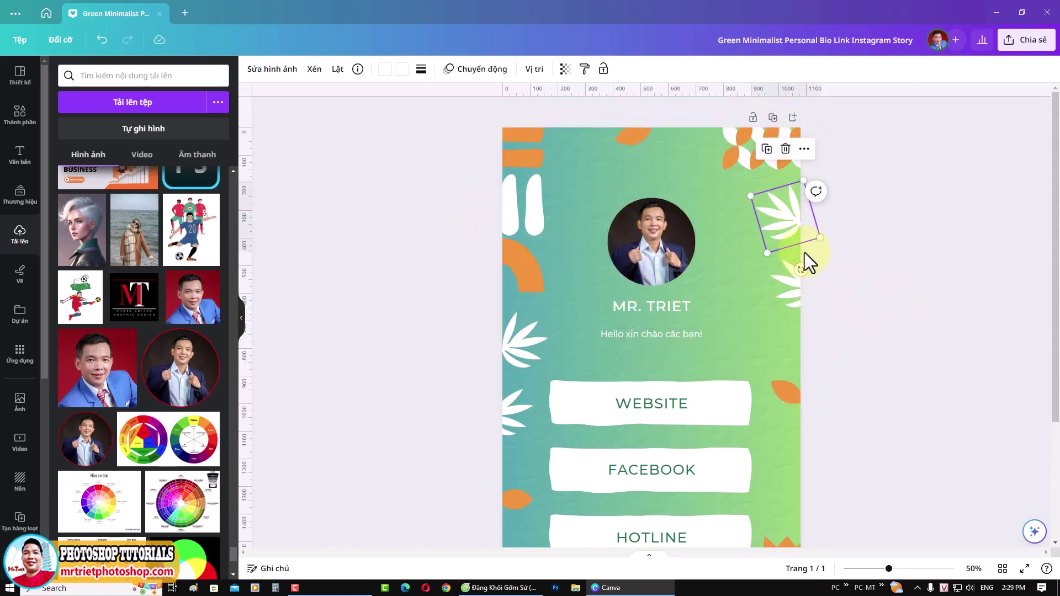
{"action": "left_click", "coordinate": [878, 312]}
{"action": "scroll", "coordinate": [834, 303], "scroll_direction": "down", "scroll_amount": 1}
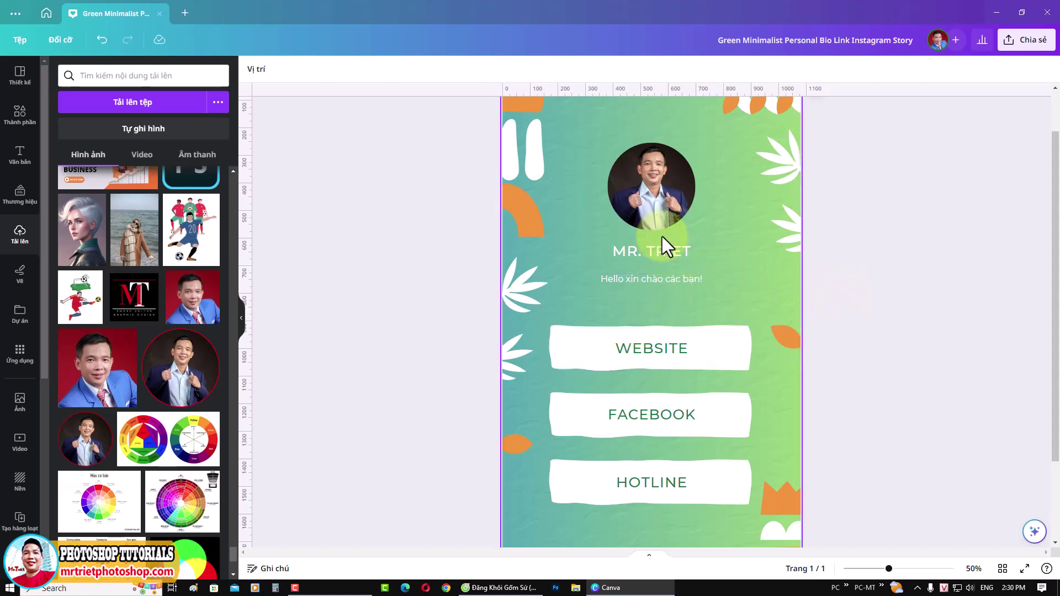
{"action": "scroll", "coordinate": [662, 233], "scroll_direction": "up", "scroll_amount": 1}
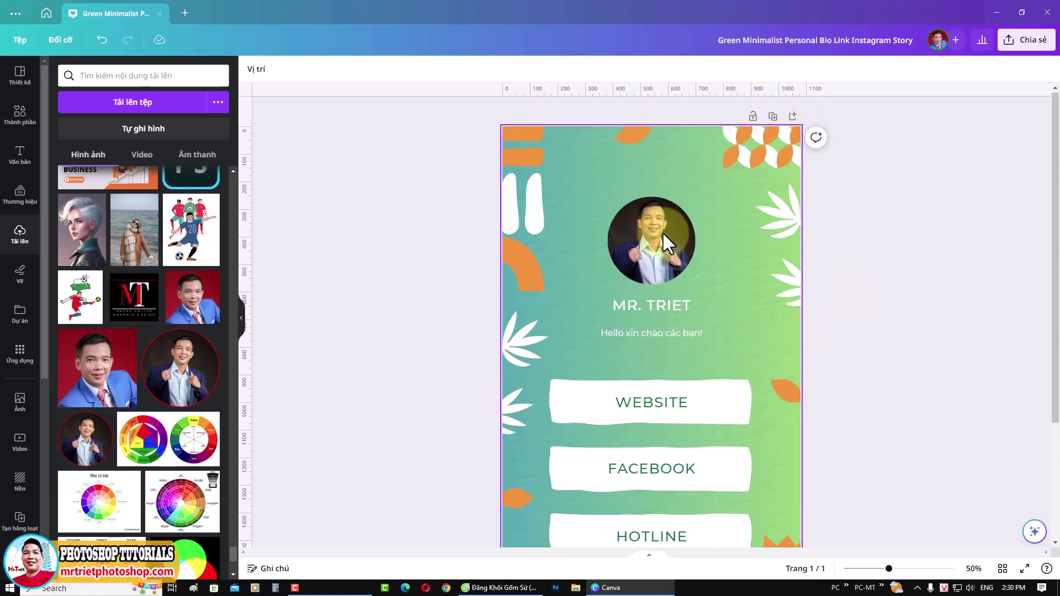
Step: Open the link box for the MR. TRIET heading and copy the TikTok profile URL from Cốc Cốc
{"action": "left_click", "coordinate": [677, 309]}
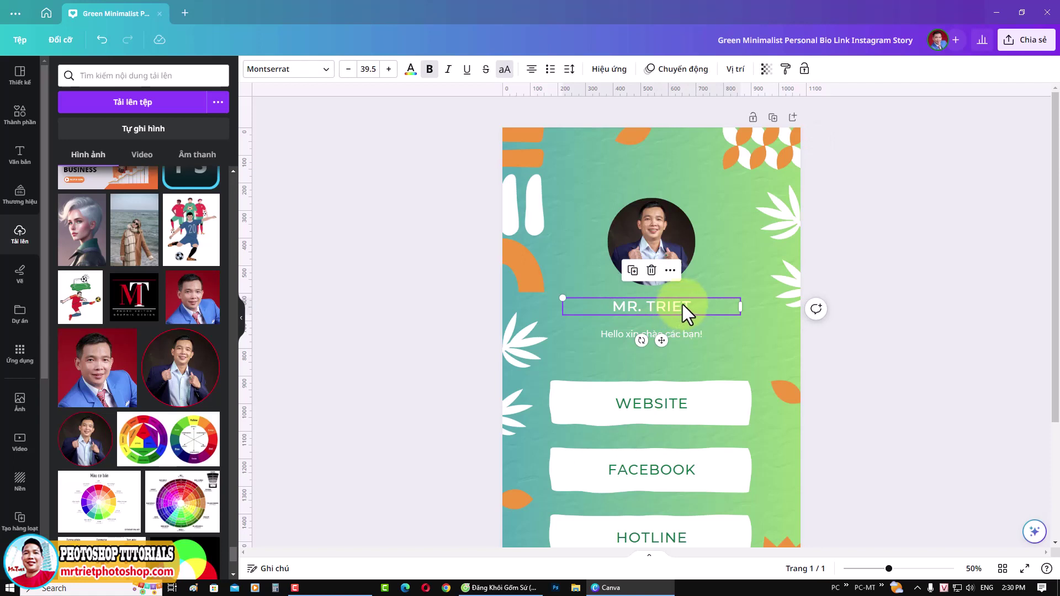
{"action": "right_click", "coordinate": [682, 306]}
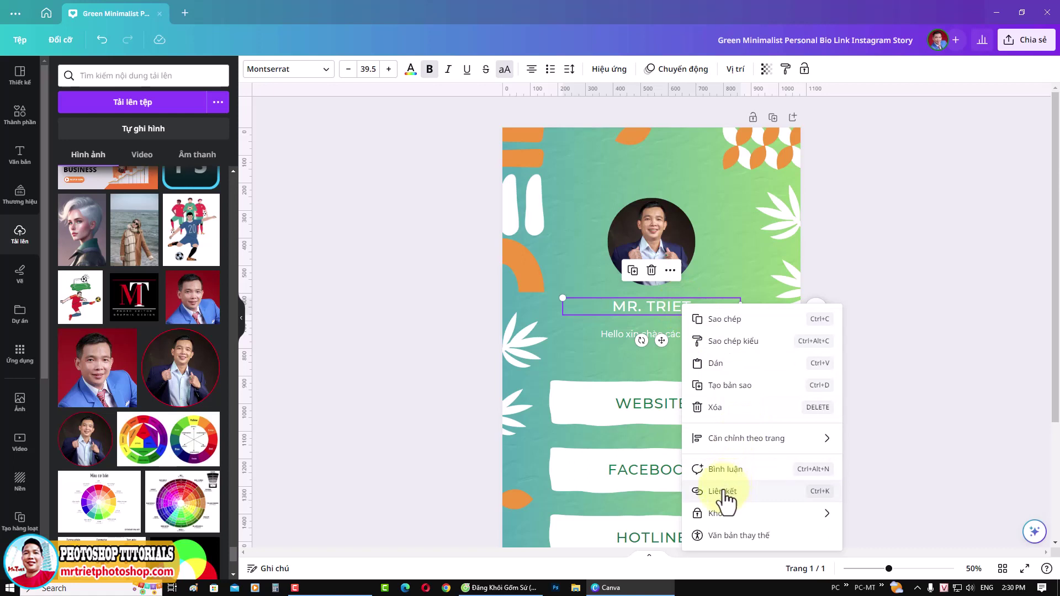
{"action": "left_click", "coordinate": [726, 493]}
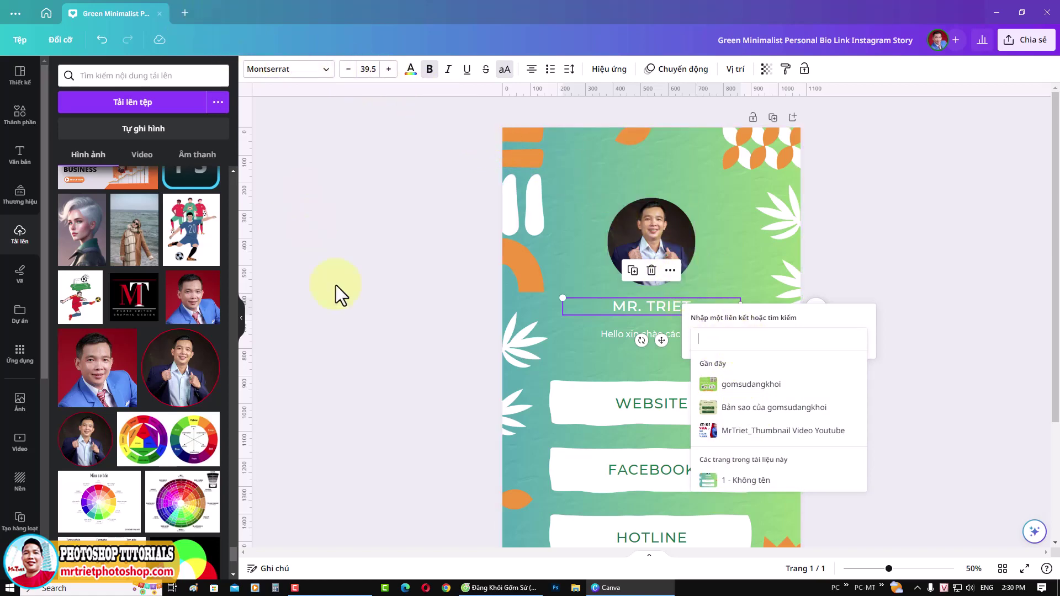
{"action": "left_click", "coordinate": [500, 588]}
{"action": "left_click", "coordinate": [225, 36]}
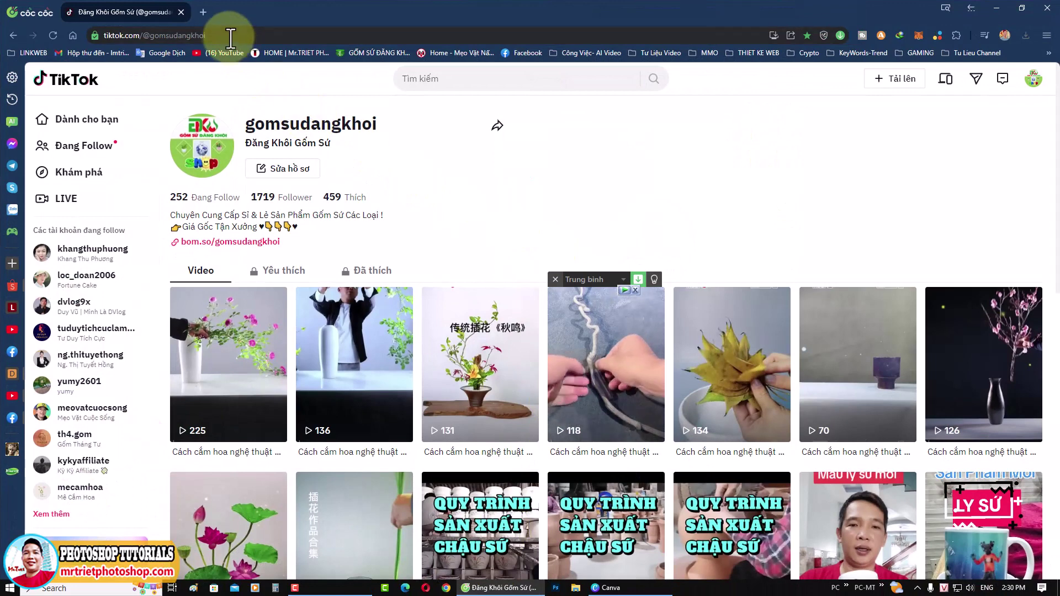
{"action": "left_click", "coordinate": [606, 588]}
Step: Paste the TikTok profile URL as the MR. TRIET heading's link
{"action": "left_click", "coordinate": [720, 338]}
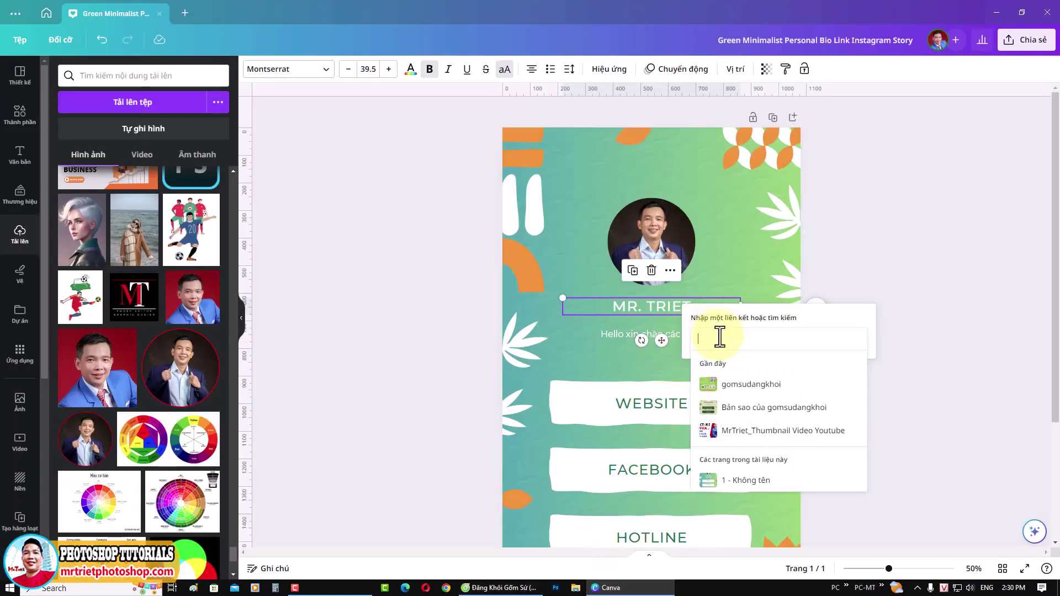
{"action": "key", "text": "ctrl+v"}
{"action": "left_click", "coordinate": [898, 313]}
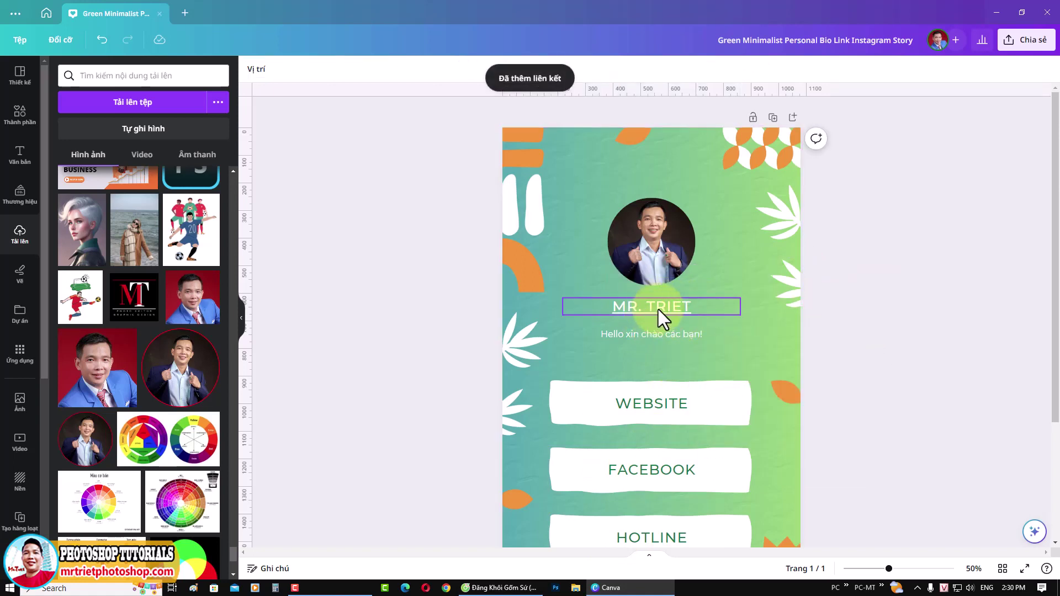
{"action": "left_click", "coordinate": [665, 350]}
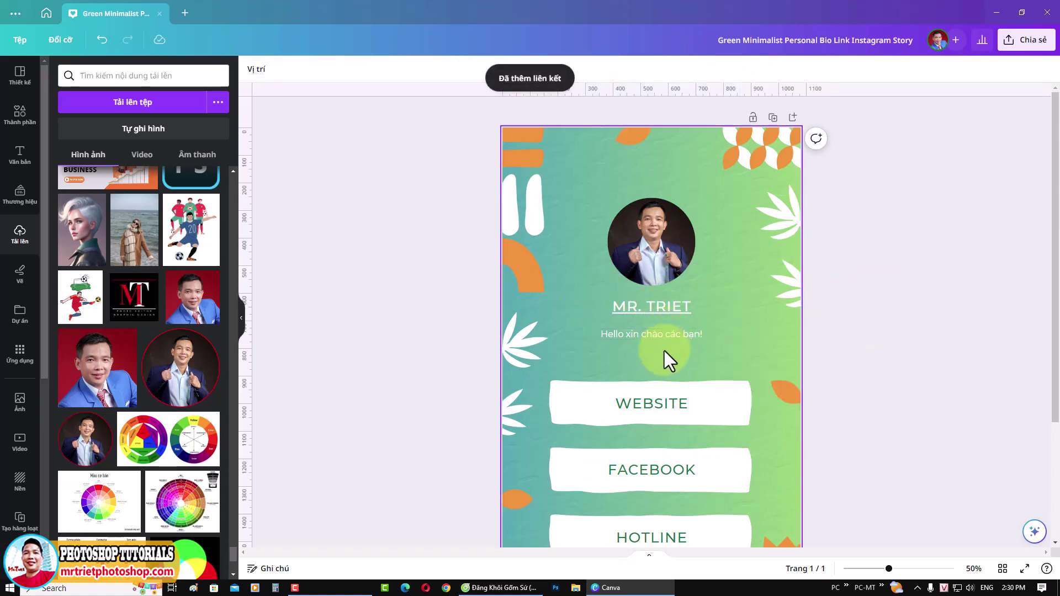
Step: Bring up the link entry box for the WEBSITE label via its right-click menu
{"action": "left_click", "coordinate": [666, 404]}
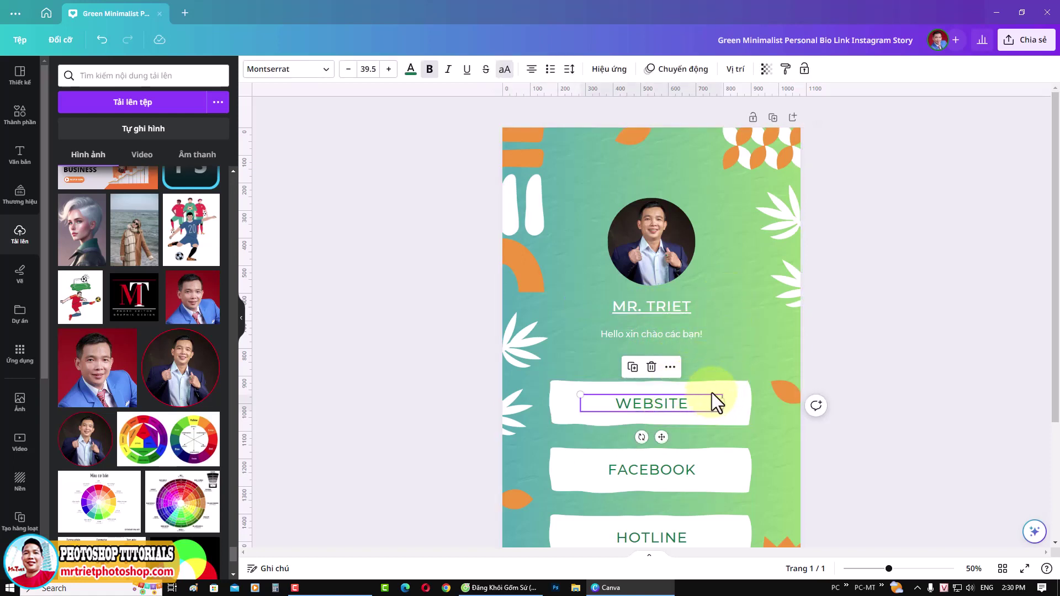
{"action": "right_click", "coordinate": [674, 403]}
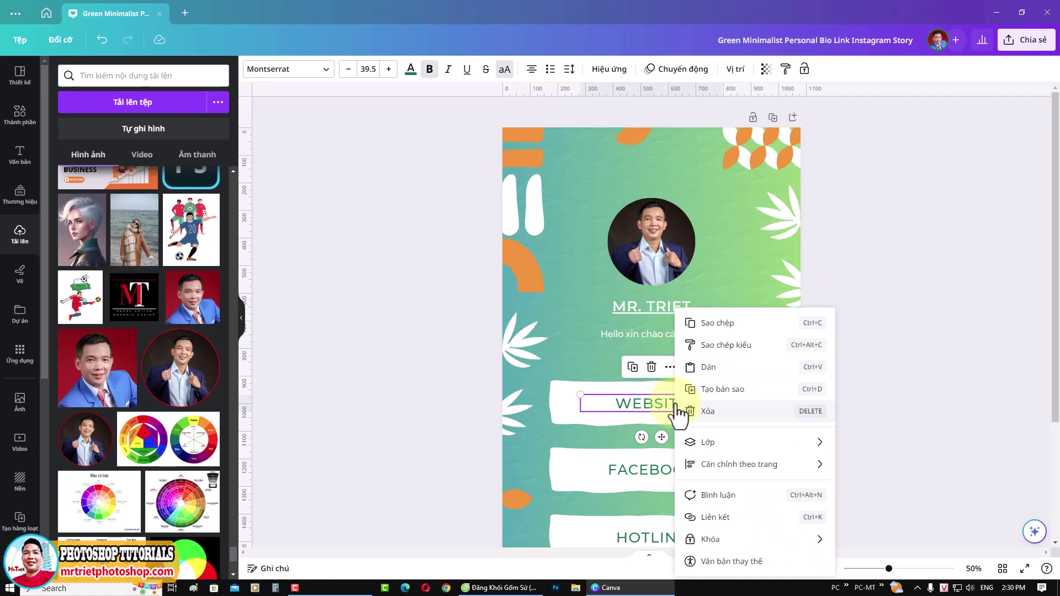
{"action": "left_click", "coordinate": [715, 518]}
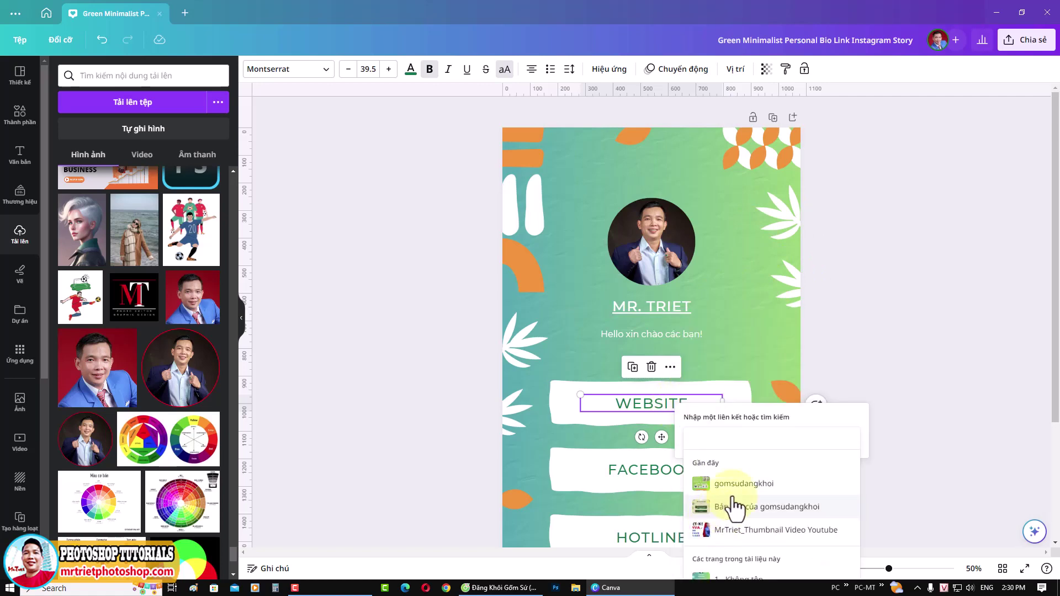
Step: Load the mrtrietphotoshop.com home page in a new Cốc Cốc tab for its address, then close it
{"action": "left_click", "coordinate": [486, 587]}
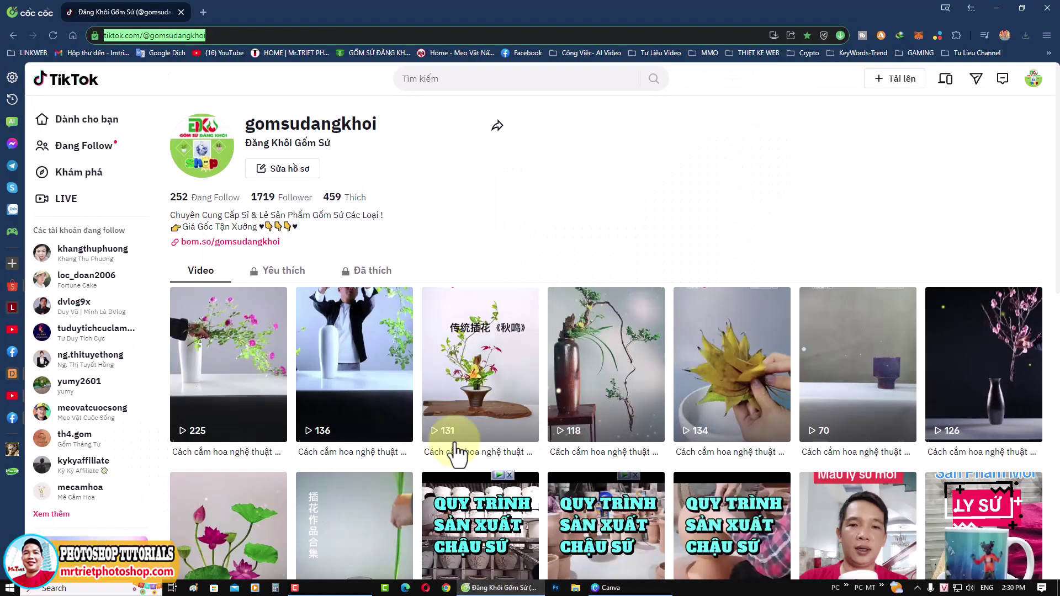
{"action": "left_click", "coordinate": [203, 12]}
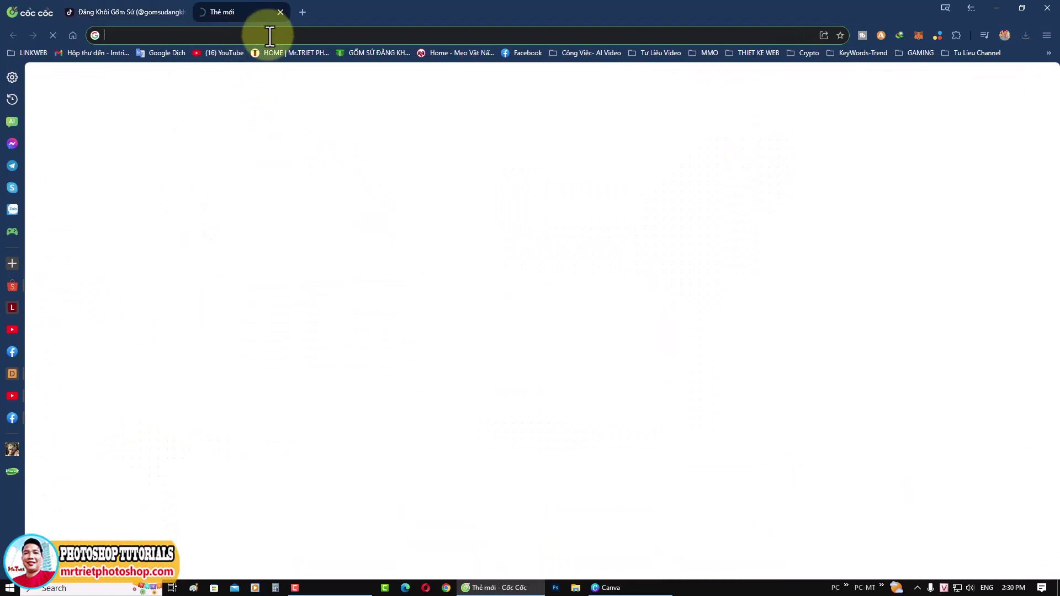
{"action": "left_click", "coordinate": [298, 48]}
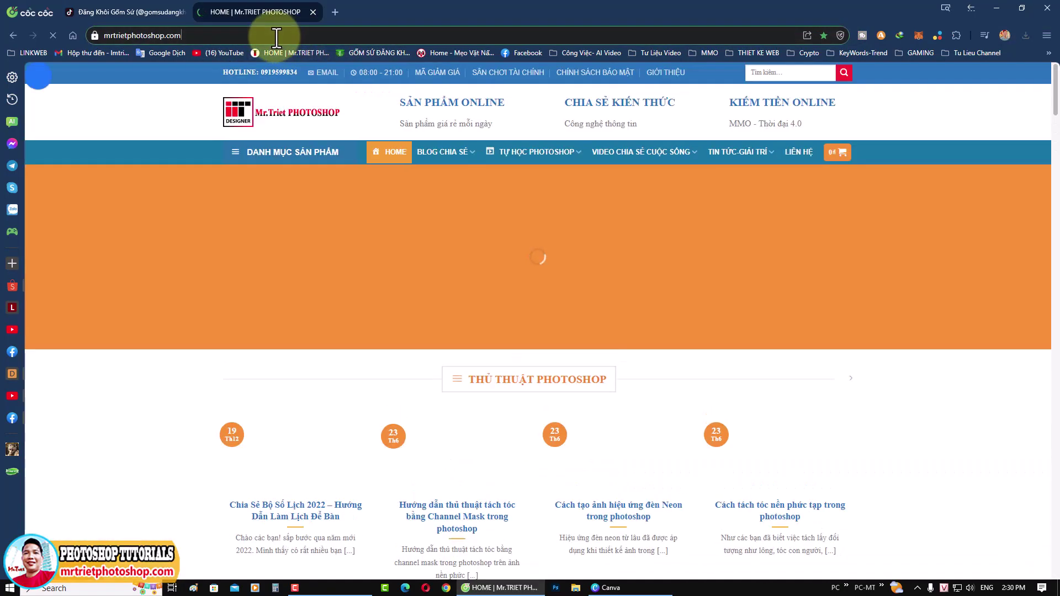
{"action": "left_click", "coordinate": [312, 12]}
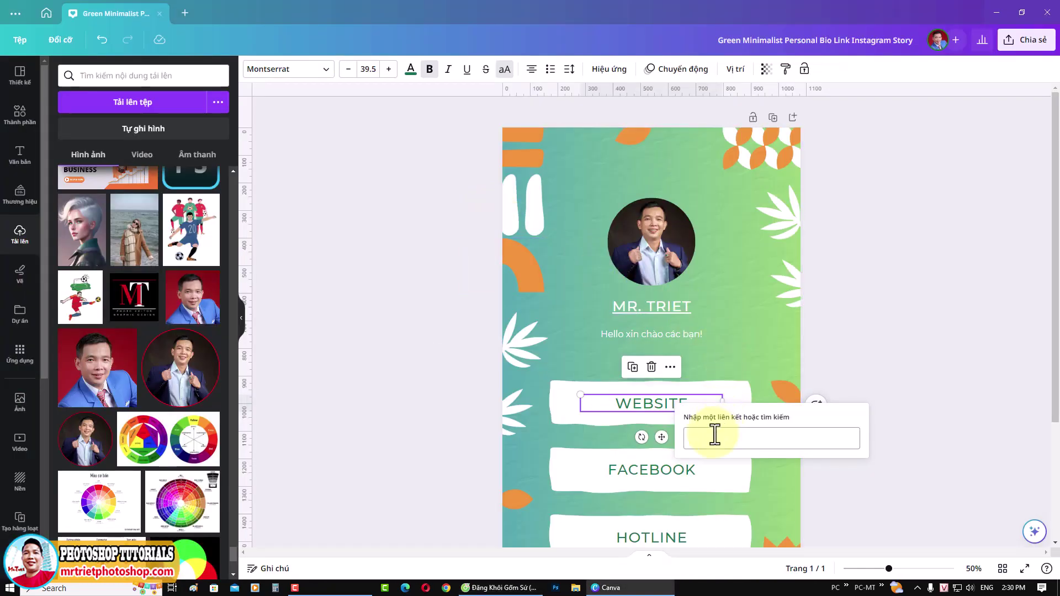
Step: Paste the copied website address as the WEBSITE button's link
{"action": "left_click", "coordinate": [715, 435]}
{"action": "type", "text": "https://mrtrietphotoshop.com/"}
{"action": "key", "text": "Return"}
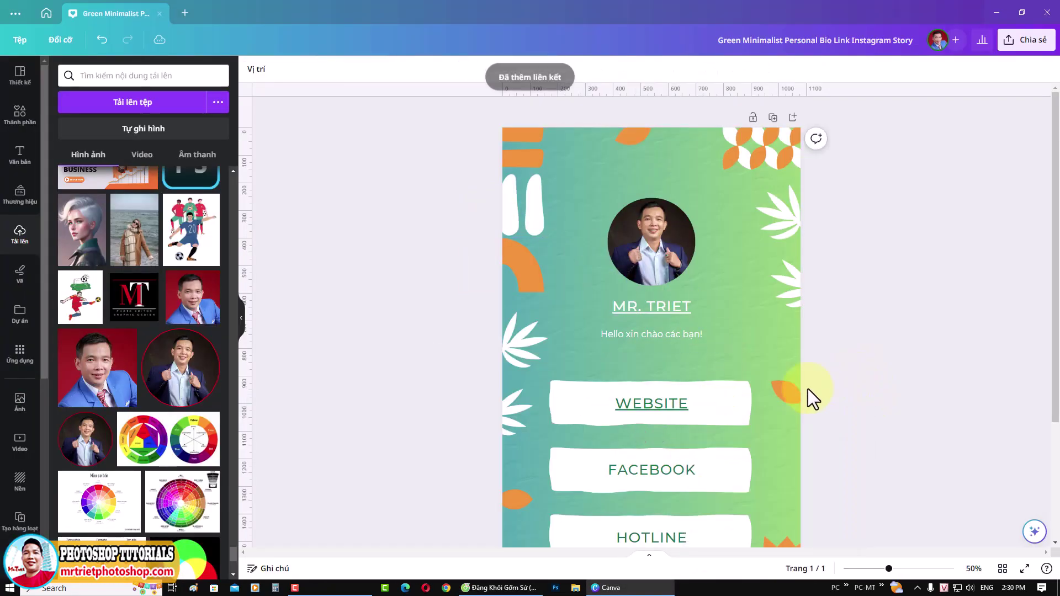
Step: Start a Liên kết link on the FACEBOOK button, then switch to Cốc Cốc
{"action": "scroll", "coordinate": [685, 436], "scroll_direction": "down", "scroll_amount": 2}
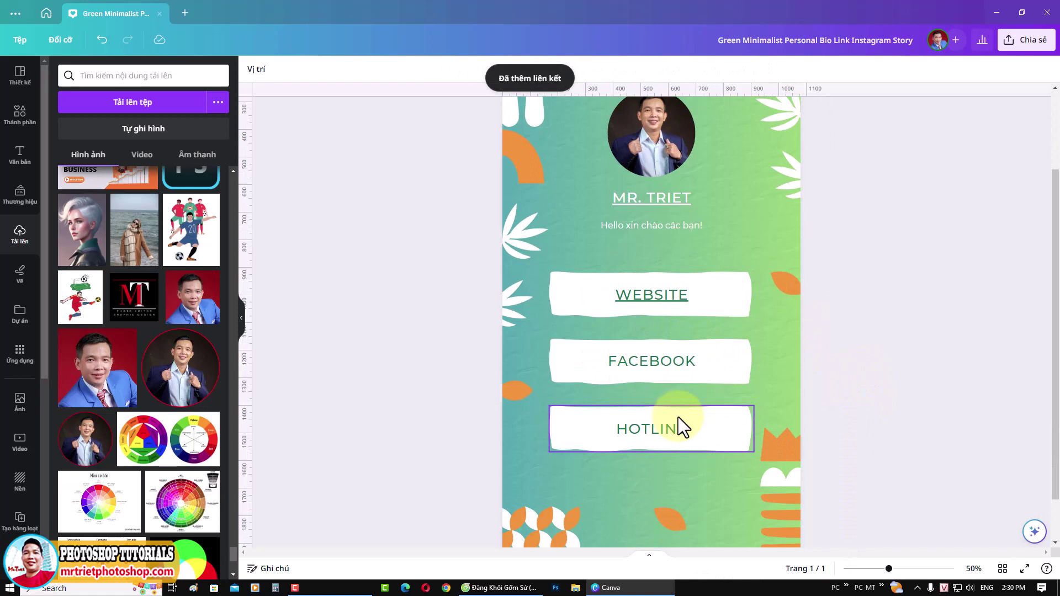
{"action": "left_click", "coordinate": [653, 358]}
{"action": "right_click", "coordinate": [657, 357]}
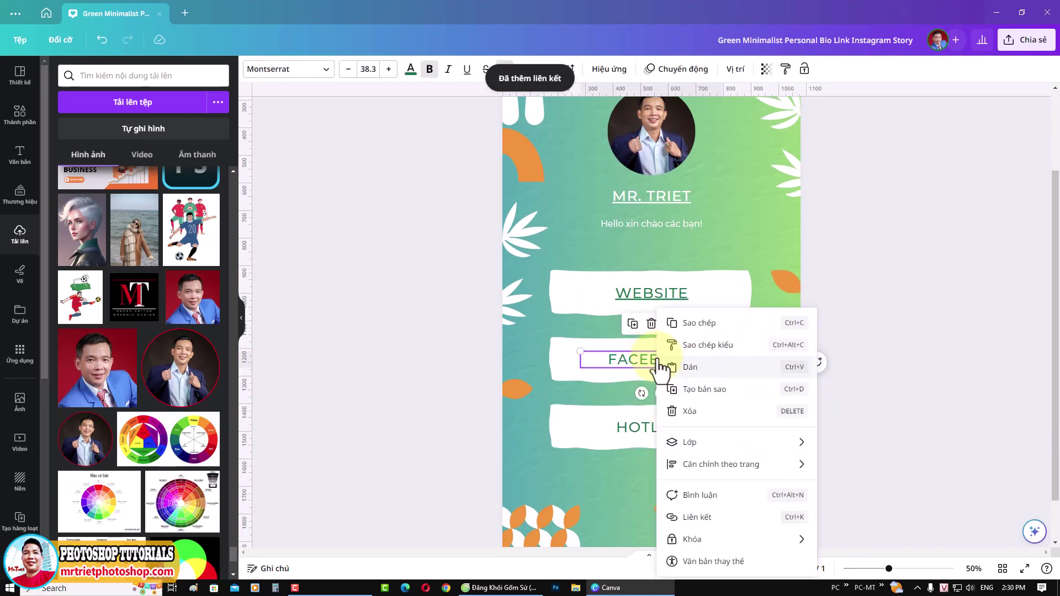
{"action": "left_click", "coordinate": [689, 508]}
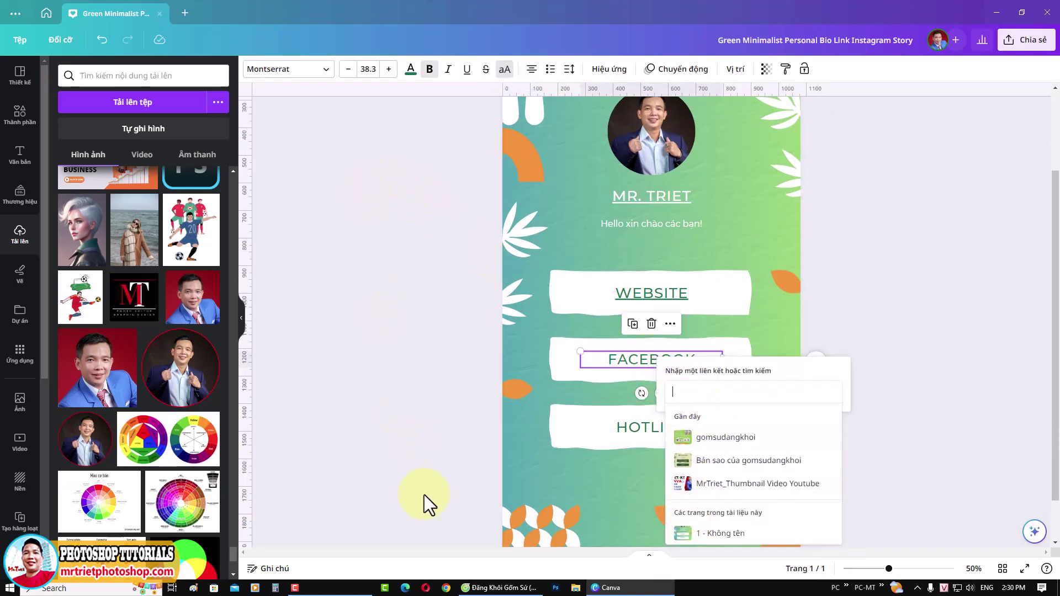
{"action": "left_click", "coordinate": [500, 587]}
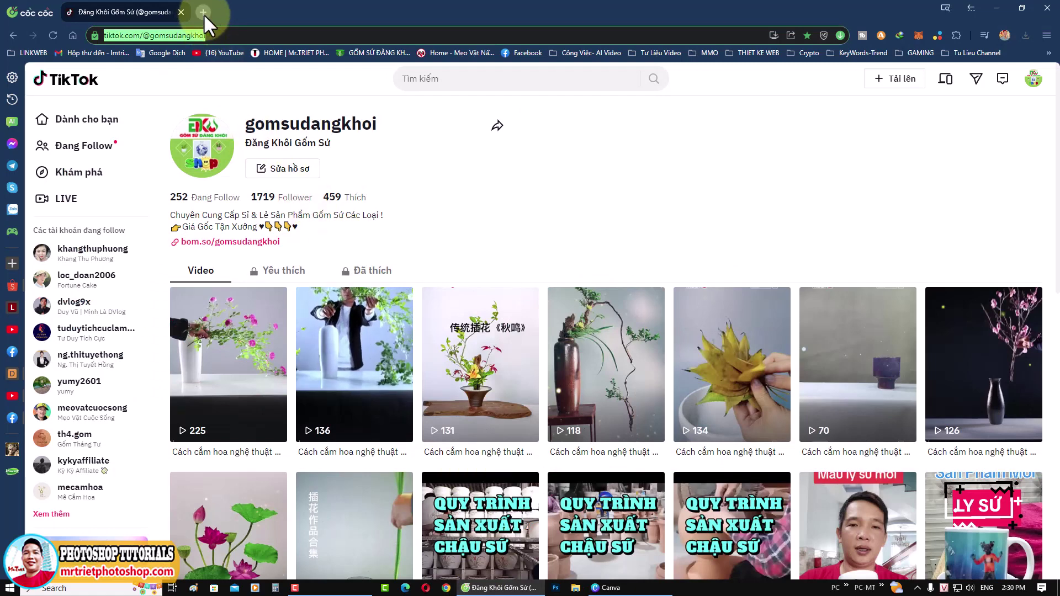
Step: Open facebook.com in a new tab and select the personal profile page's address
{"action": "left_click", "coordinate": [203, 12]}
{"action": "type", "text": "facebook.com"}
{"action": "key", "text": "Return"}
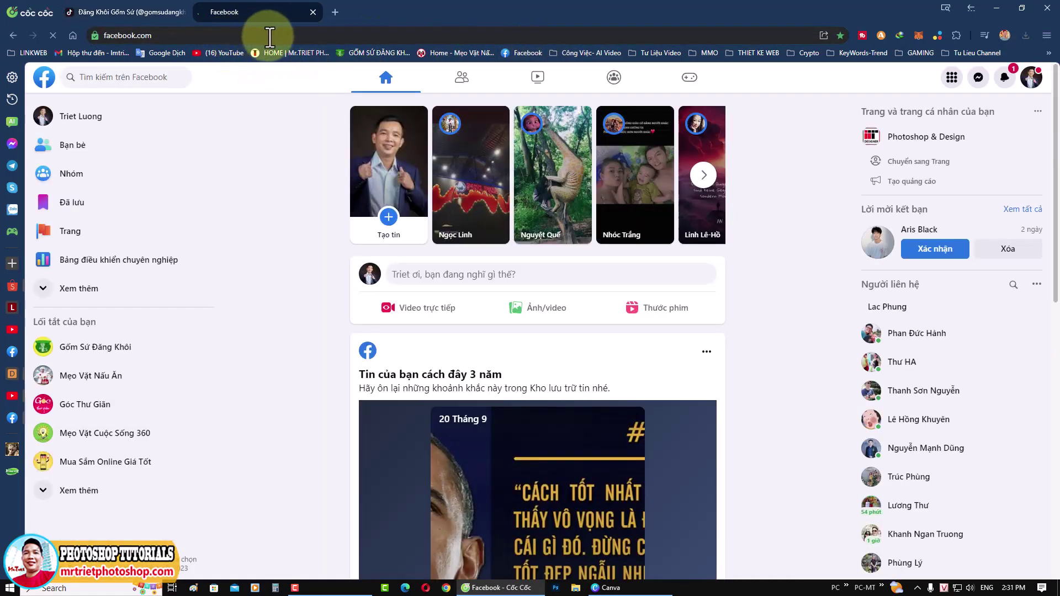
{"action": "left_click", "coordinate": [87, 115]}
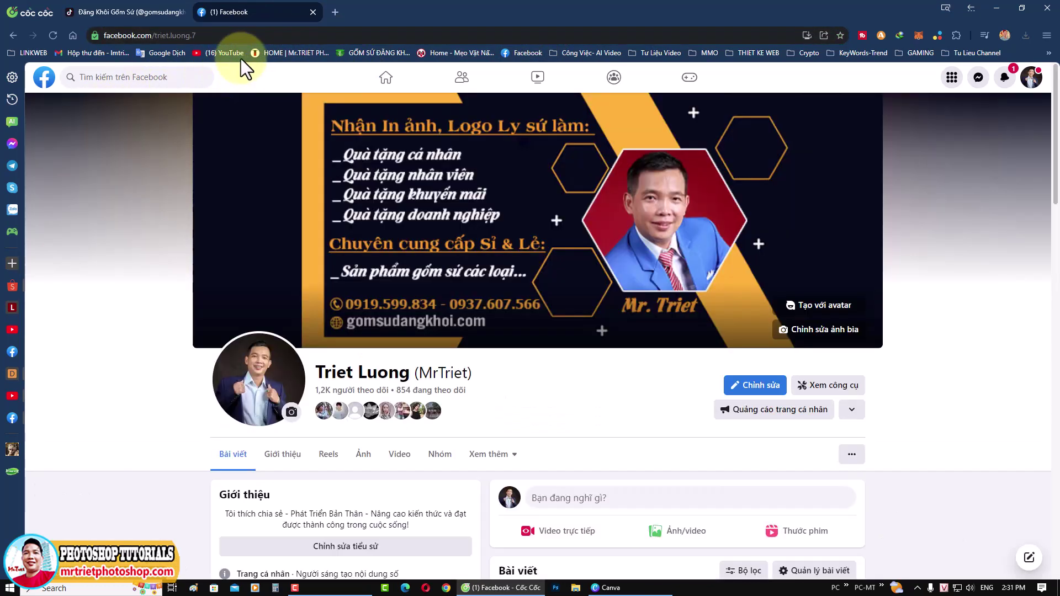
{"action": "left_click", "coordinate": [236, 35]}
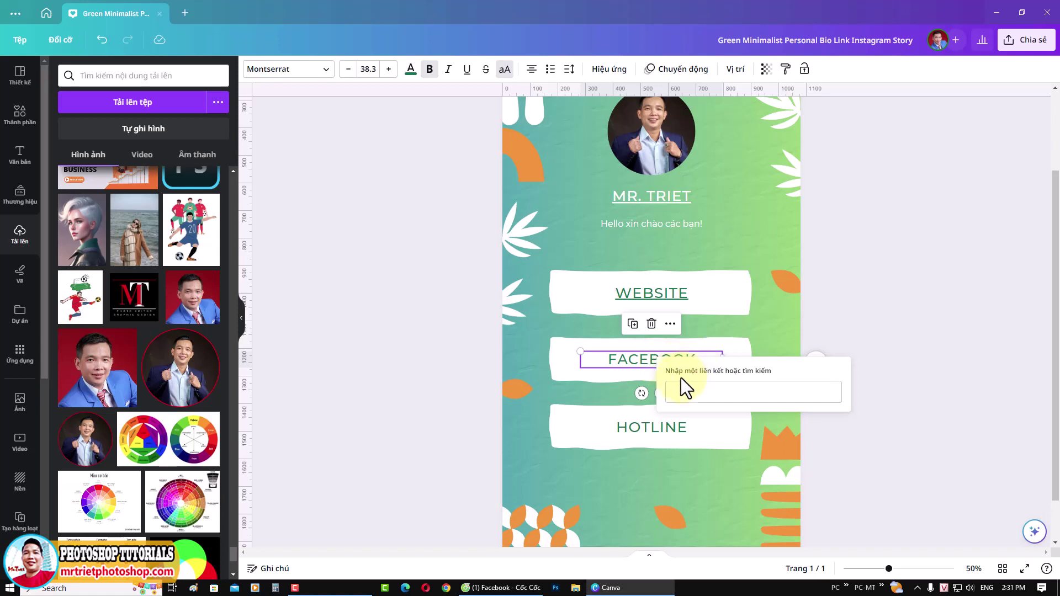
Step: Link the FACEBOOK button to the pasted Facebook profile address
{"action": "left_click", "coordinate": [705, 393]}
{"action": "key", "text": "ctrl+v"}
{"action": "left_click", "coordinate": [862, 345]}
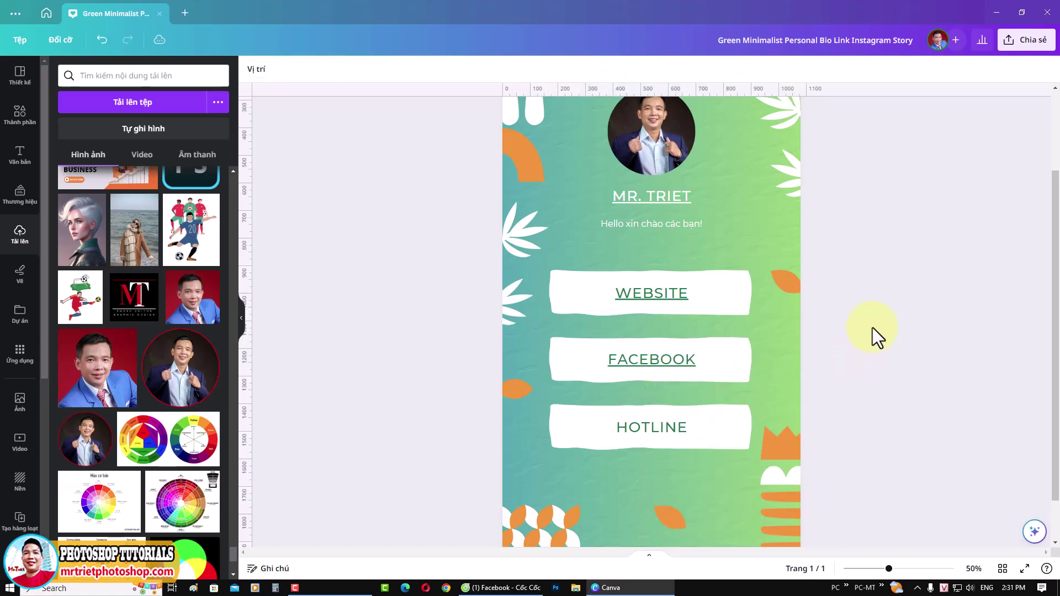
Step: Link the HOTLINE button to the creator's hotline phone number
{"action": "left_click", "coordinate": [682, 433]}
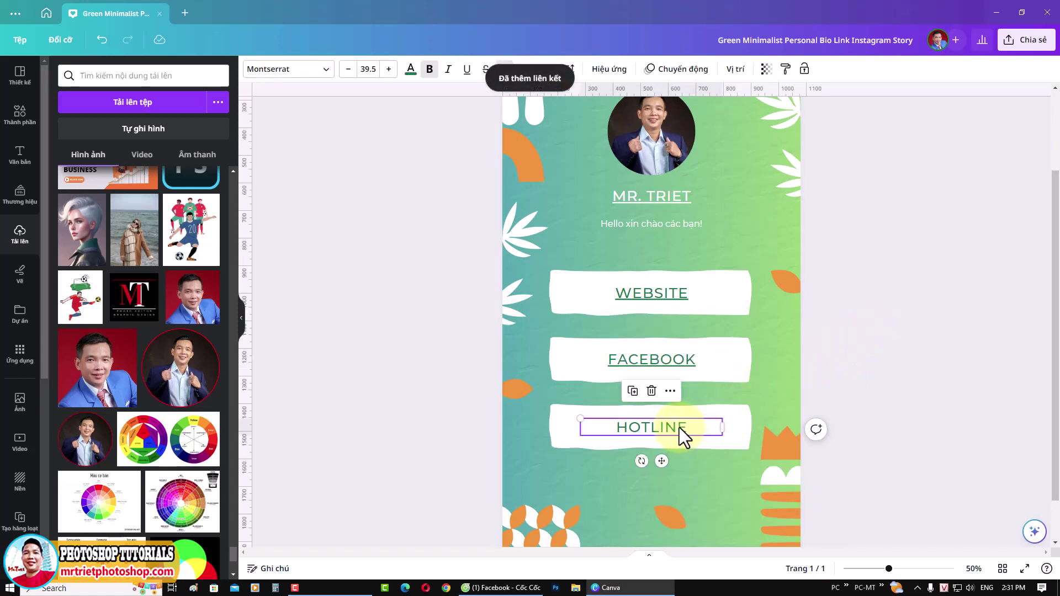
{"action": "right_click", "coordinate": [679, 433]}
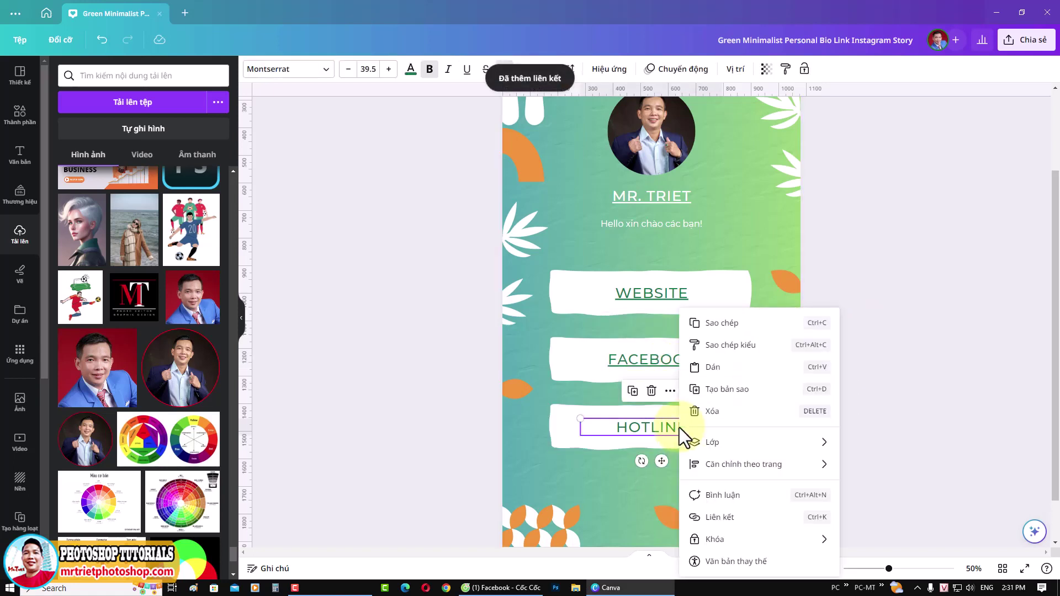
{"action": "left_click", "coordinate": [713, 519]}
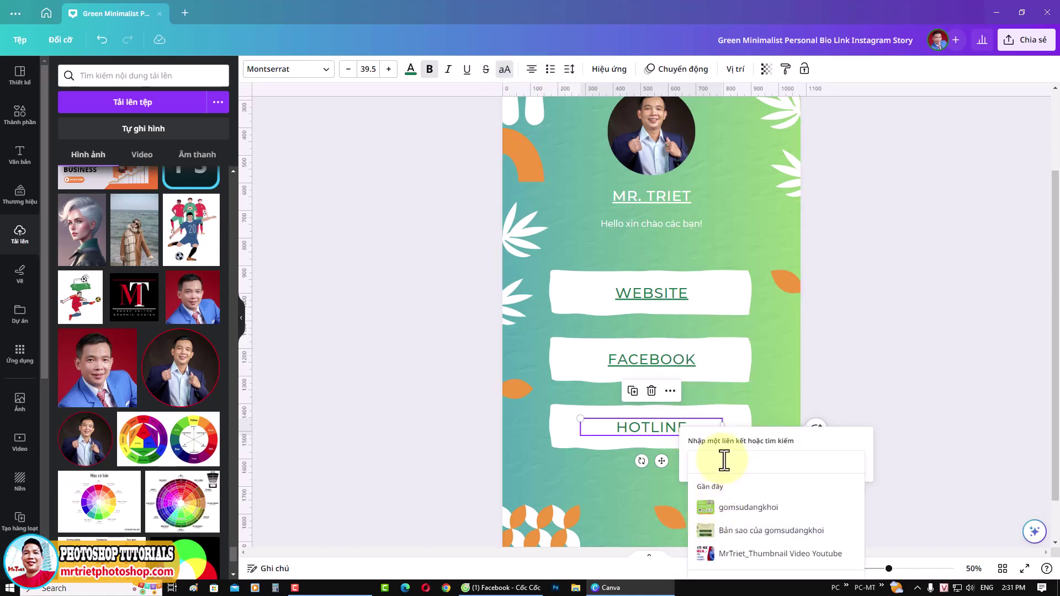
{"action": "type", "text": "+"}
{"action": "type", "text": "834"}
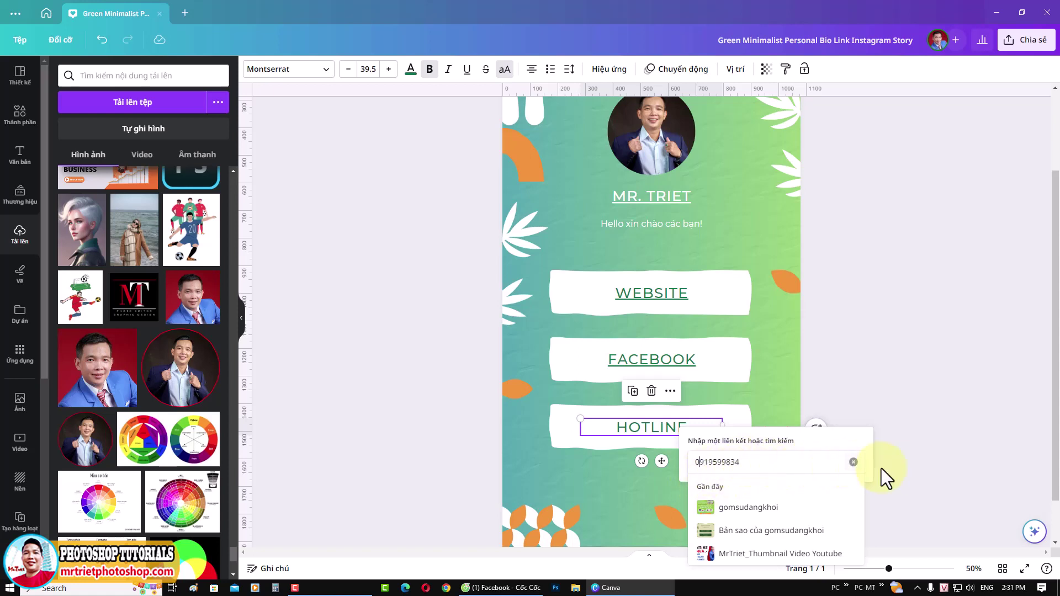
{"action": "left_click", "coordinate": [897, 469]}
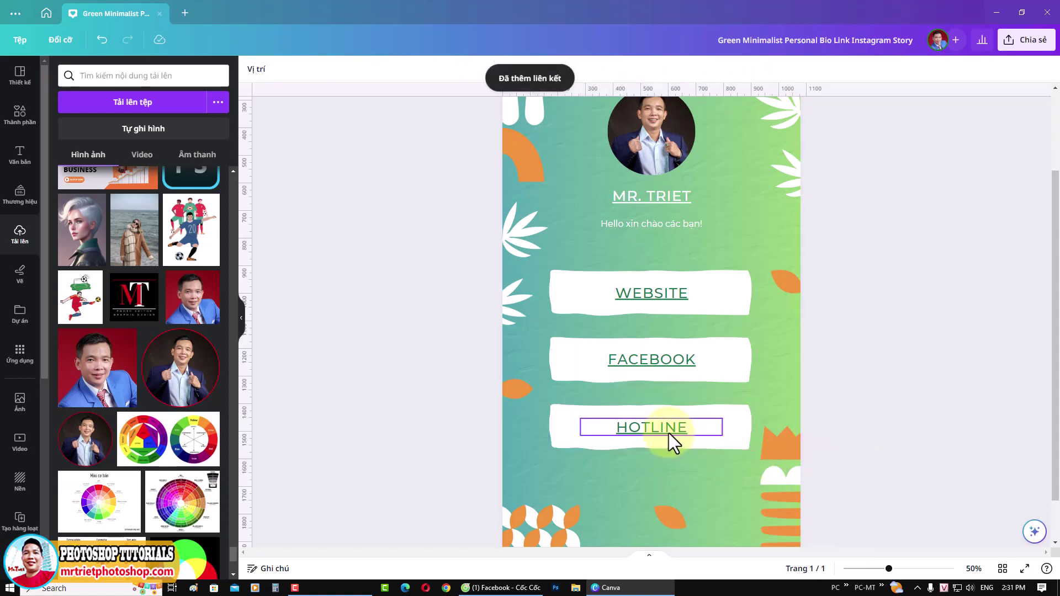
{"action": "scroll", "coordinate": [754, 382], "scroll_direction": "up", "scroll_amount": 3}
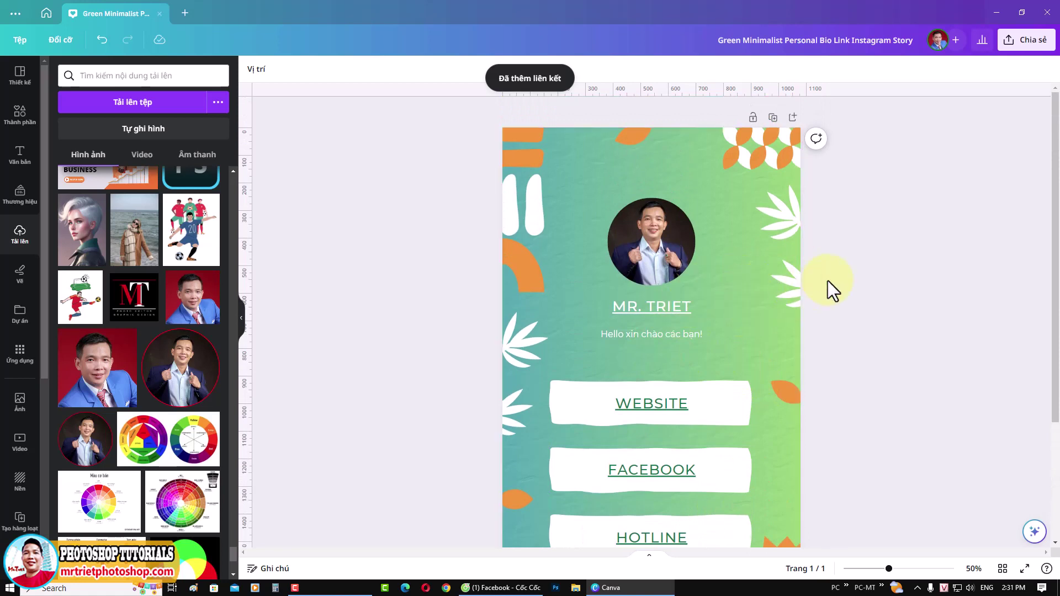
Step: Publish the design as a Trang web with the Cuộn scrolling style and open it
{"action": "left_click", "coordinate": [1022, 42]}
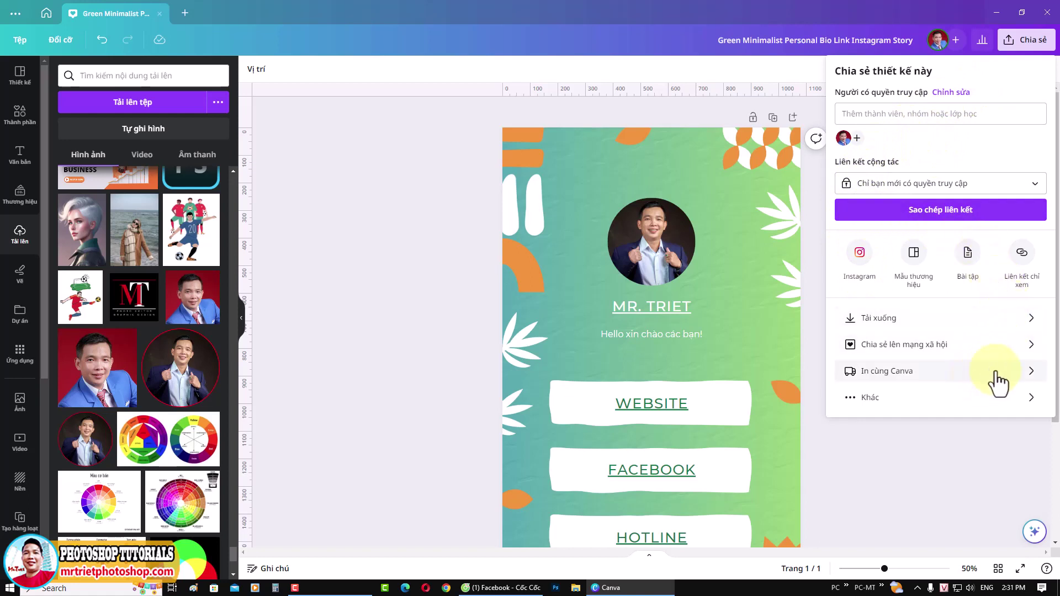
{"action": "left_click", "coordinate": [1021, 404]}
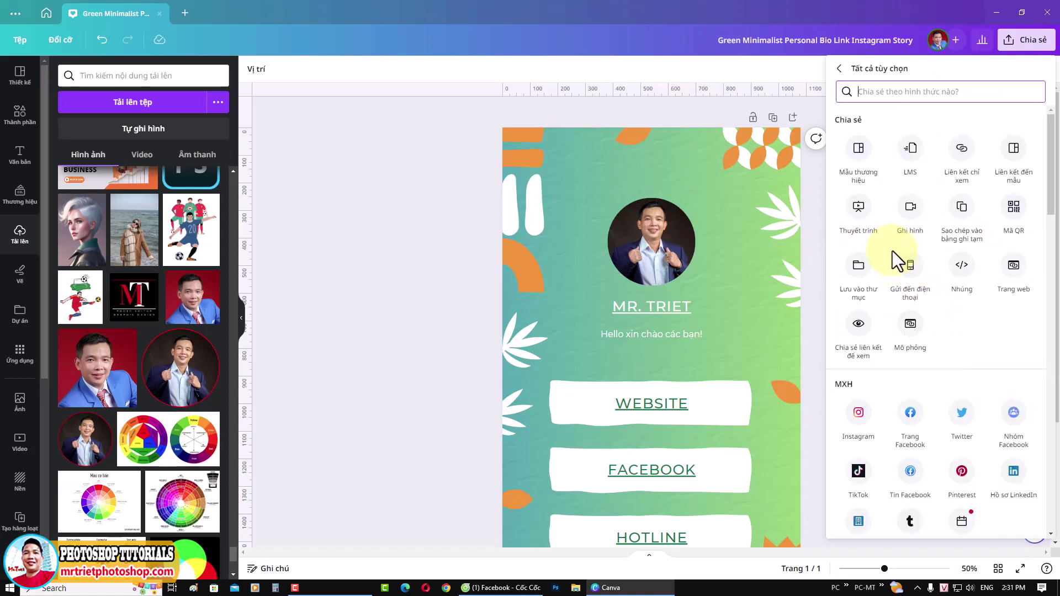
{"action": "left_click", "coordinate": [1017, 276]}
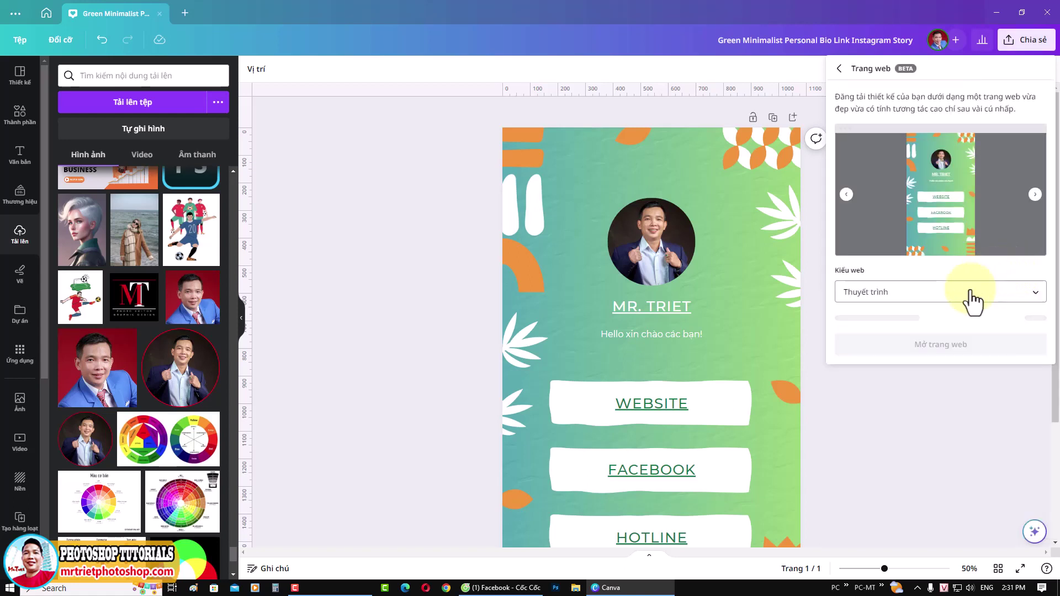
{"action": "left_click", "coordinate": [949, 293]}
{"action": "left_click", "coordinate": [858, 332]}
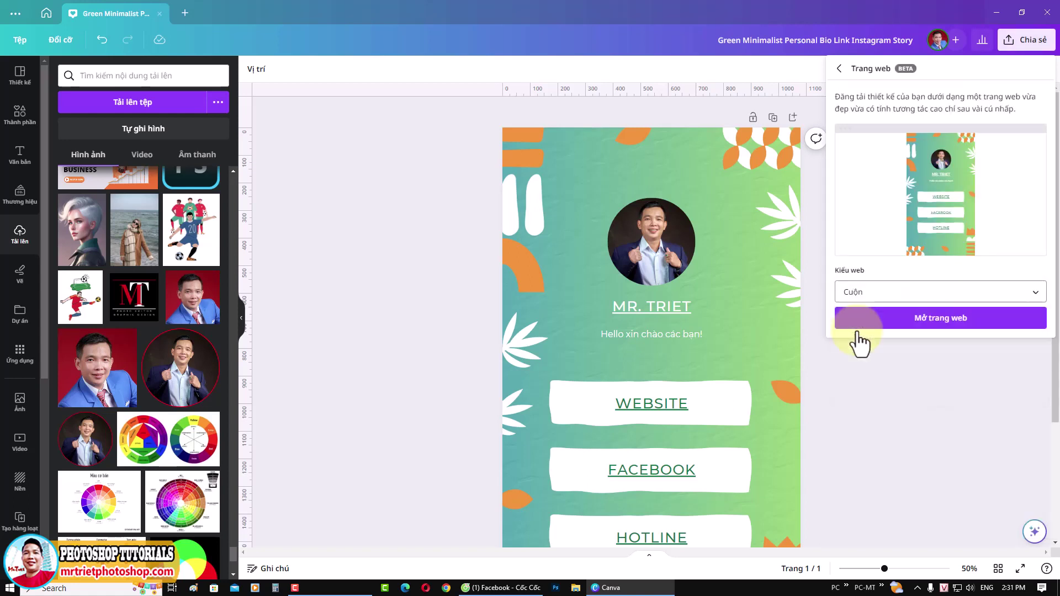
{"action": "left_click", "coordinate": [950, 324]}
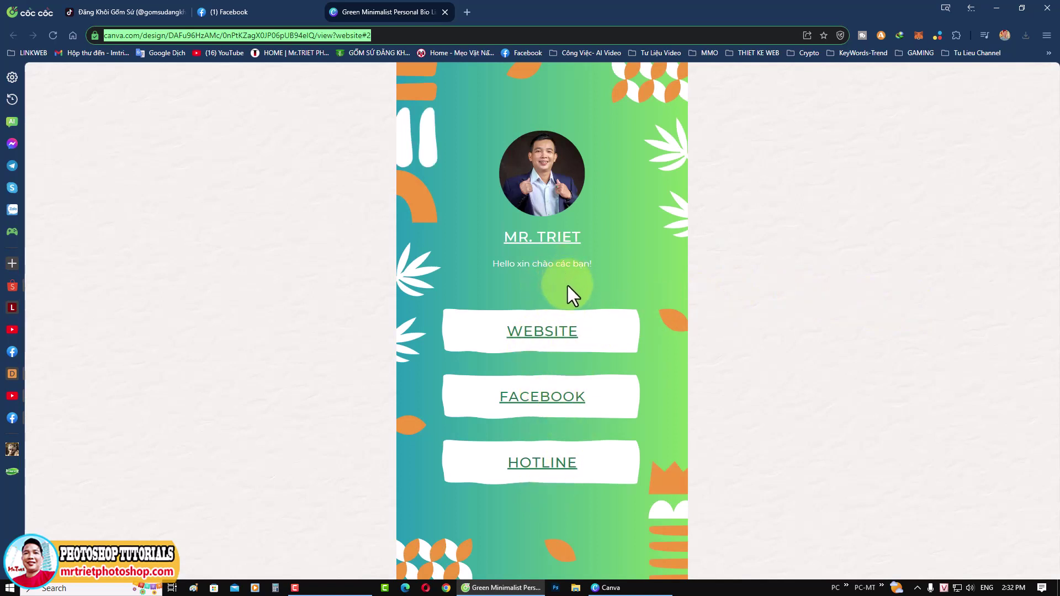
Step: Select the published bio page's full URL in the address bar to copy it
{"action": "left_click", "coordinate": [404, 39]}
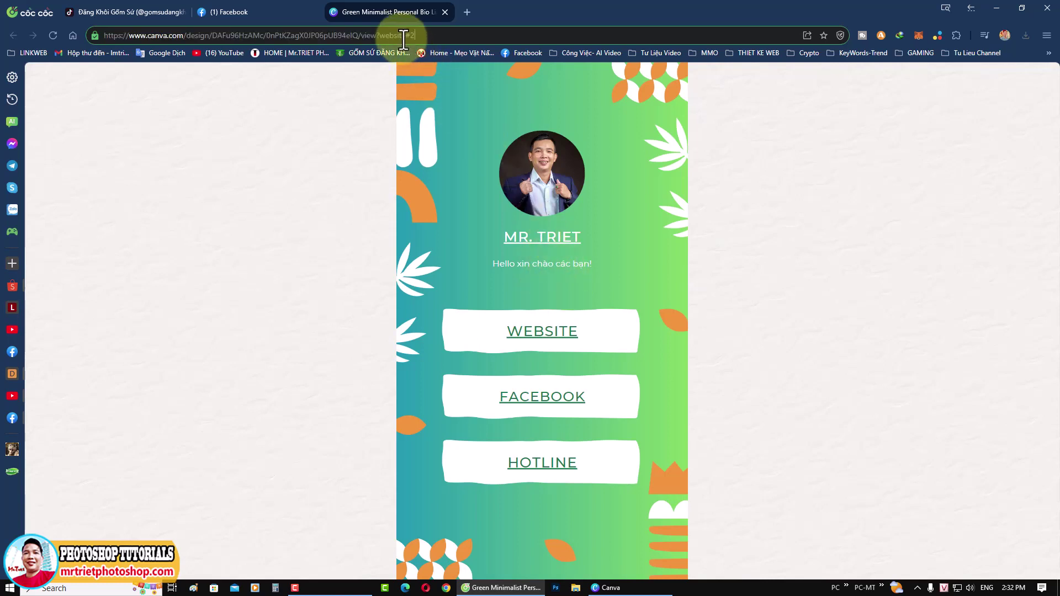
{"action": "left_click", "coordinate": [444, 36]}
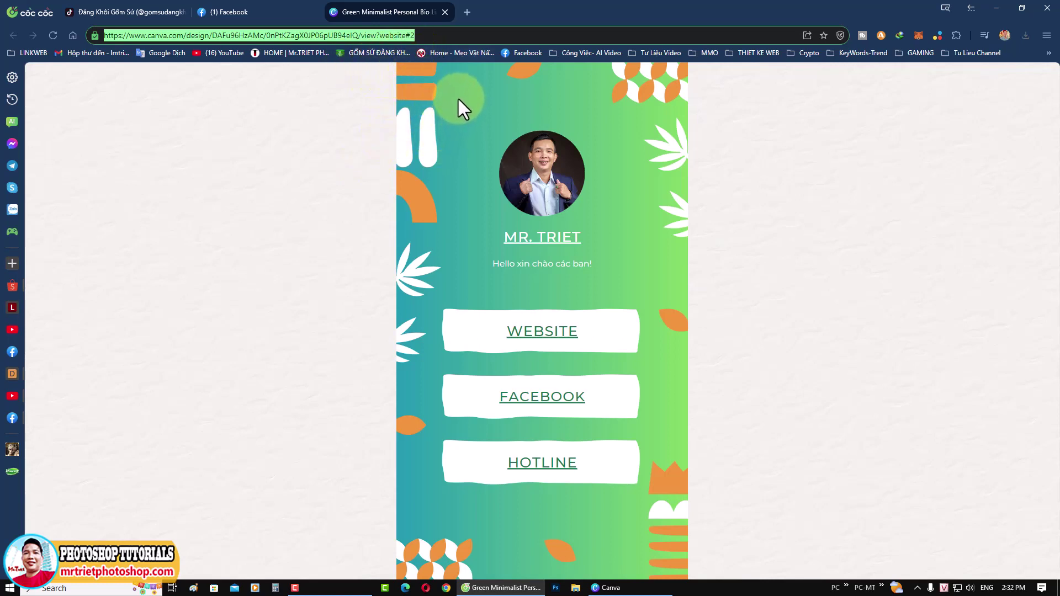
Step: Open BOM.so from the work-tools bookmarks and paste the published page address
{"action": "left_click", "coordinate": [466, 12]}
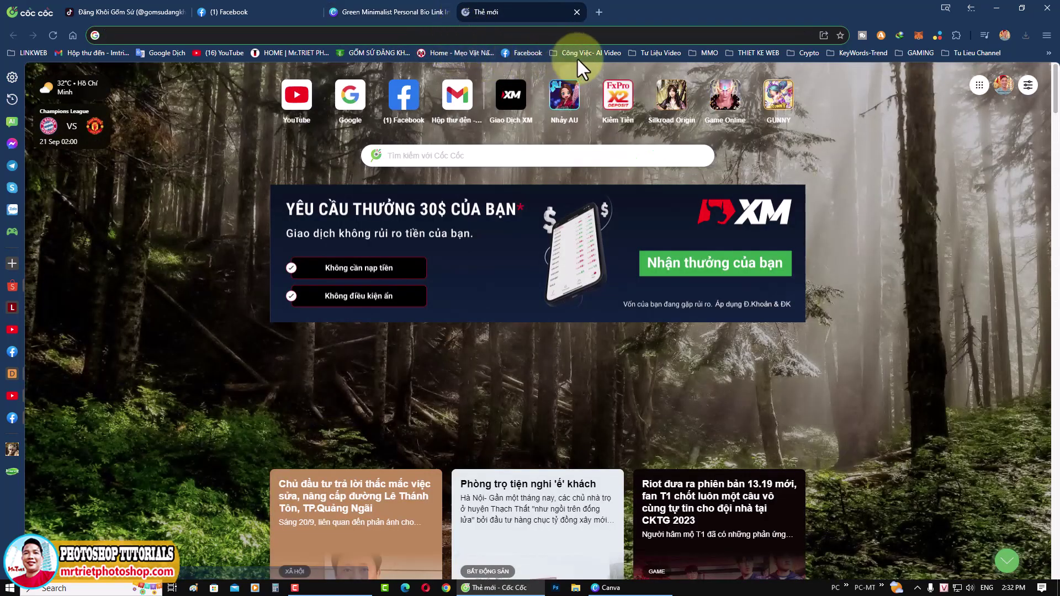
{"action": "left_click", "coordinate": [588, 53]}
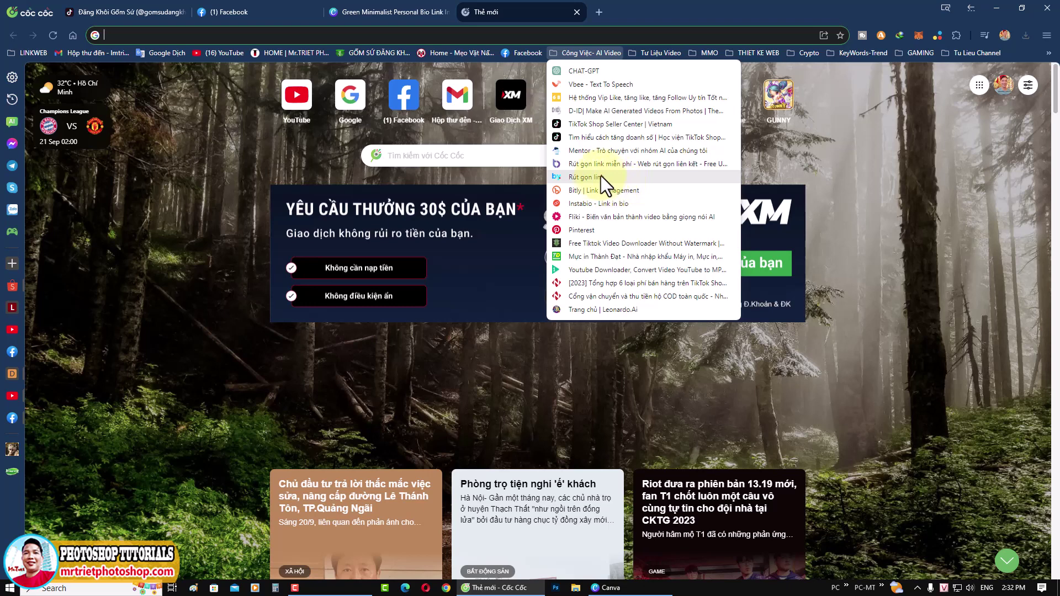
{"action": "left_click", "coordinate": [611, 164]}
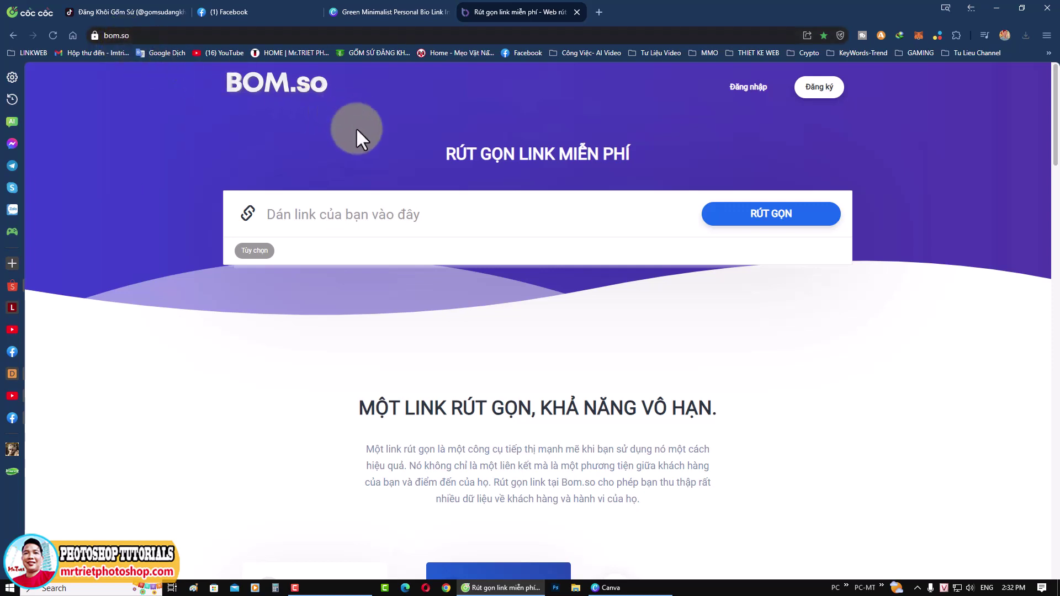
{"action": "left_click", "coordinate": [350, 214]}
{"action": "key", "text": "ctrl+v"}
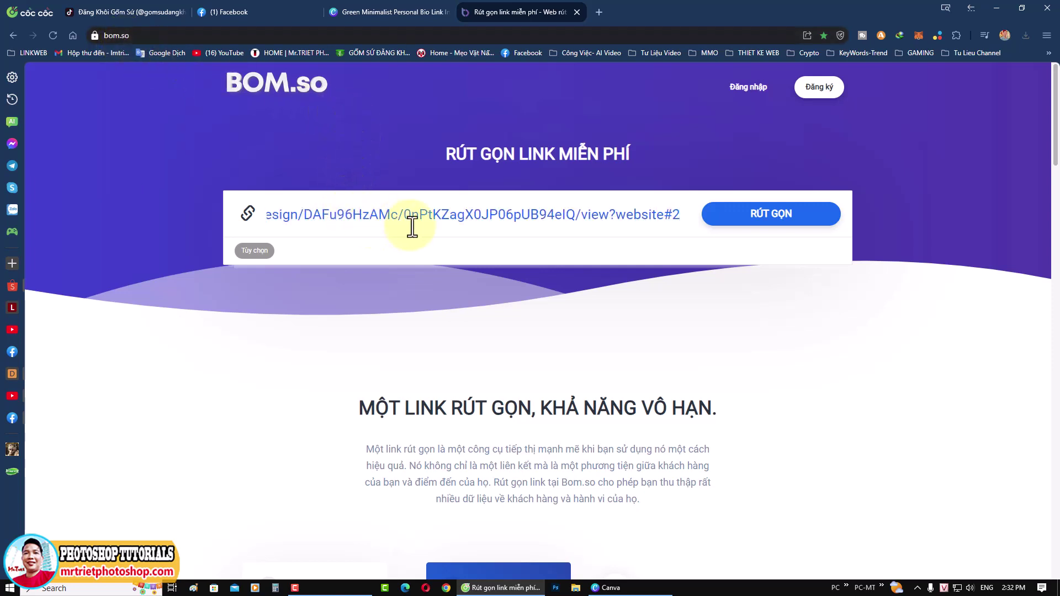
Step: Create the custom short link bom.so/mrtrietbo and copy it
{"action": "left_click", "coordinate": [264, 253]}
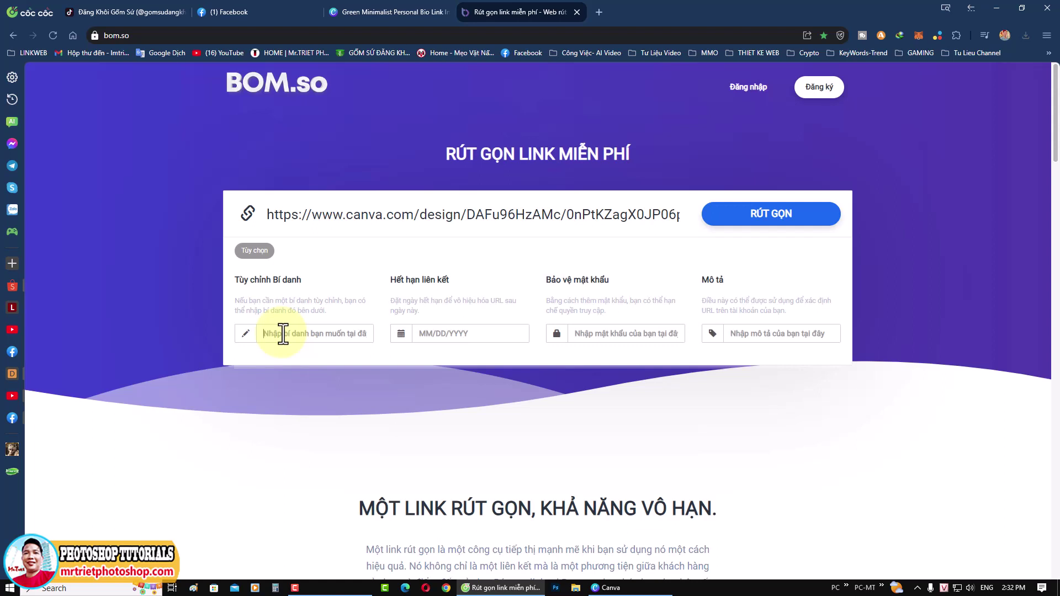
{"action": "type", "text": "mrtrietbo"}
{"action": "left_click", "coordinate": [749, 220]}
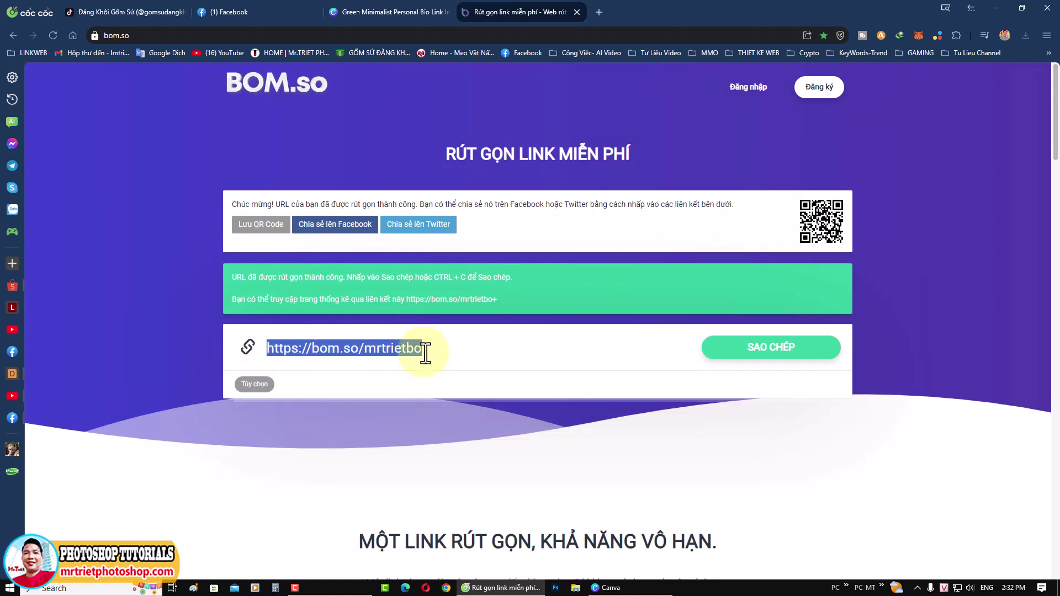
{"action": "left_click", "coordinate": [752, 354]}
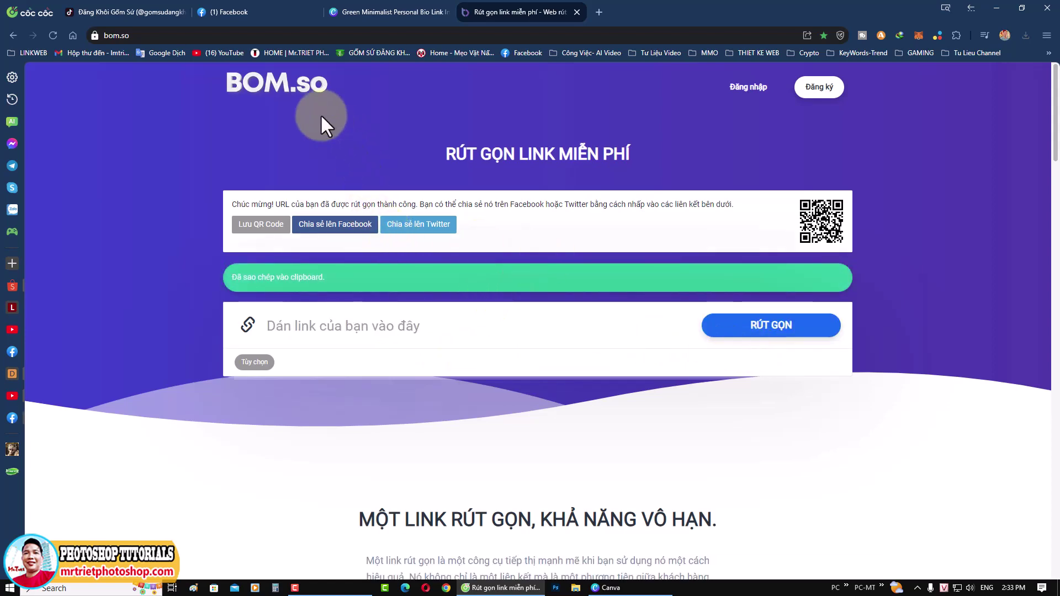
{"action": "left_click", "coordinate": [138, 12]}
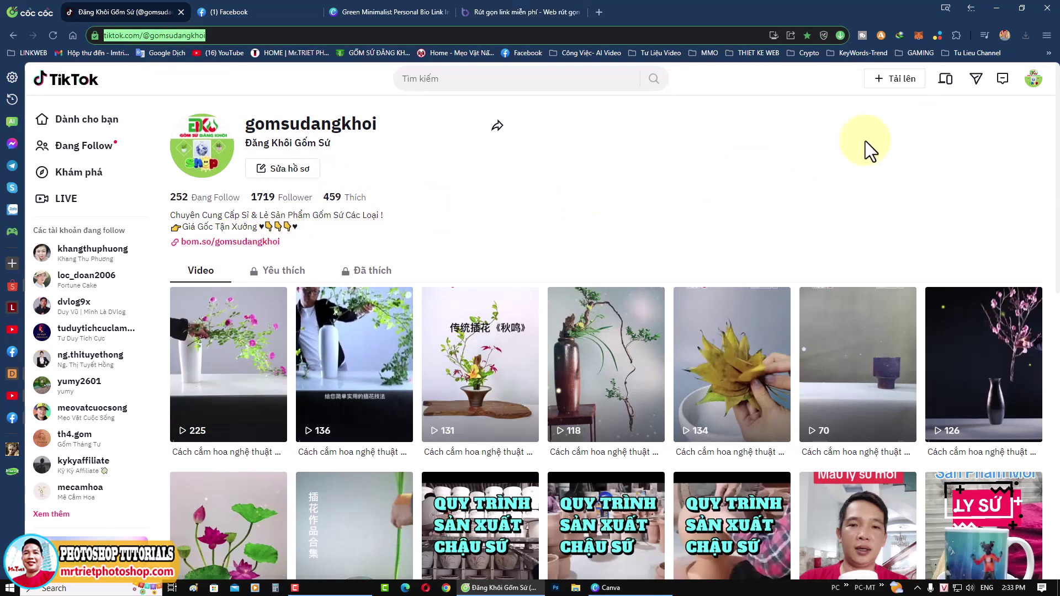
{"action": "mouse_move", "coordinate": [1032, 79]}
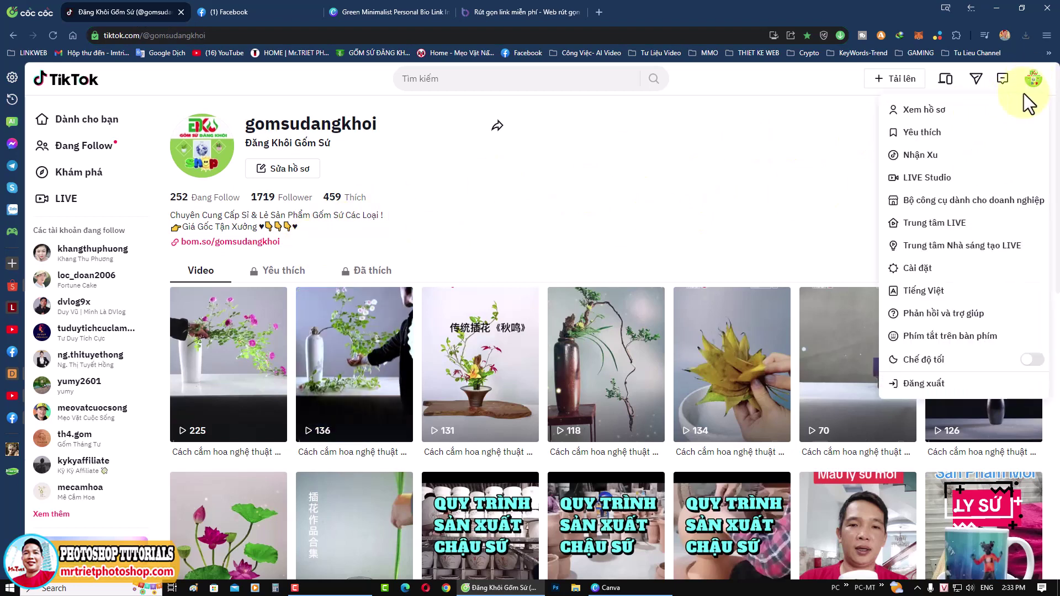
{"action": "left_click", "coordinate": [917, 269]}
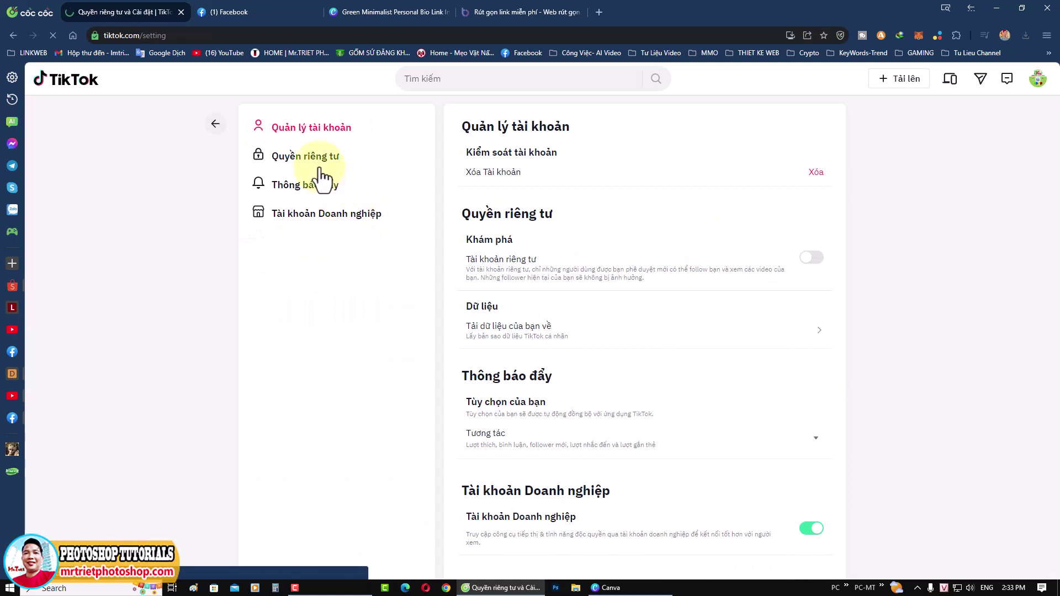
{"action": "left_click", "coordinate": [324, 163]}
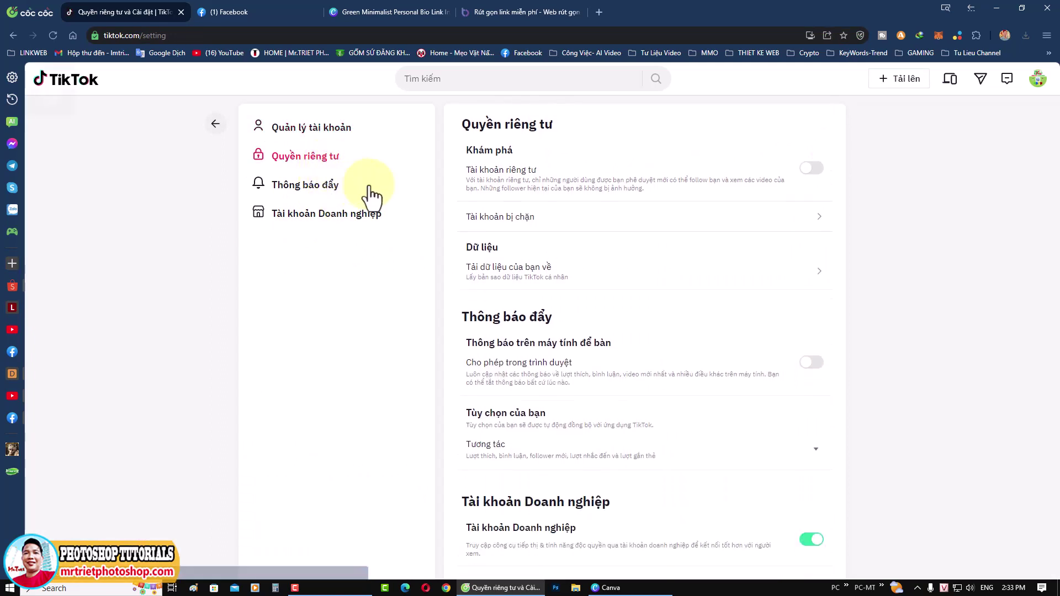
{"action": "scroll", "coordinate": [446, 201], "scroll_direction": "up", "scroll_amount": 2}
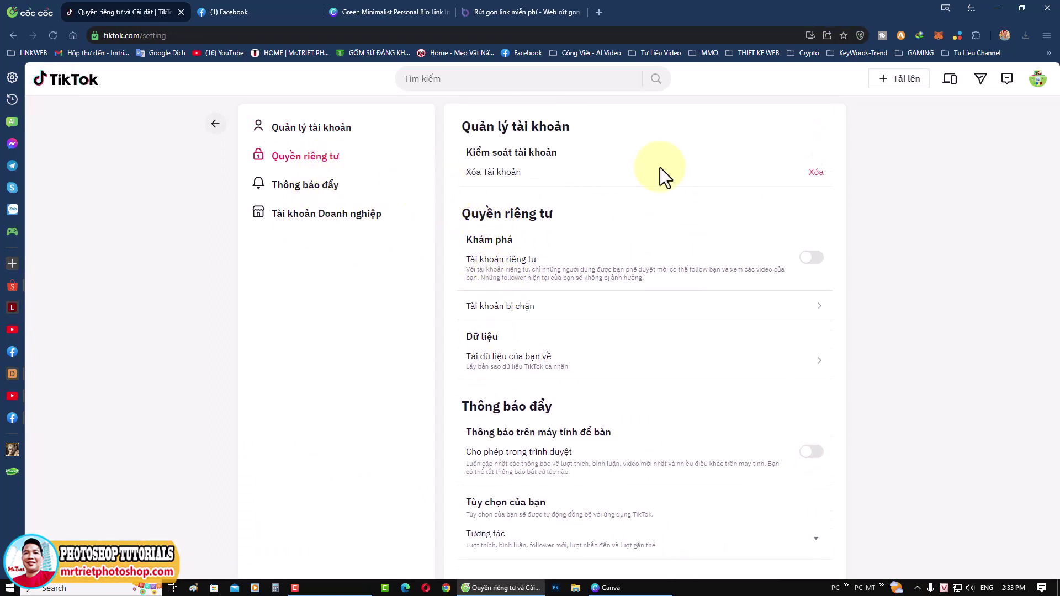
{"action": "left_click", "coordinate": [214, 128]}
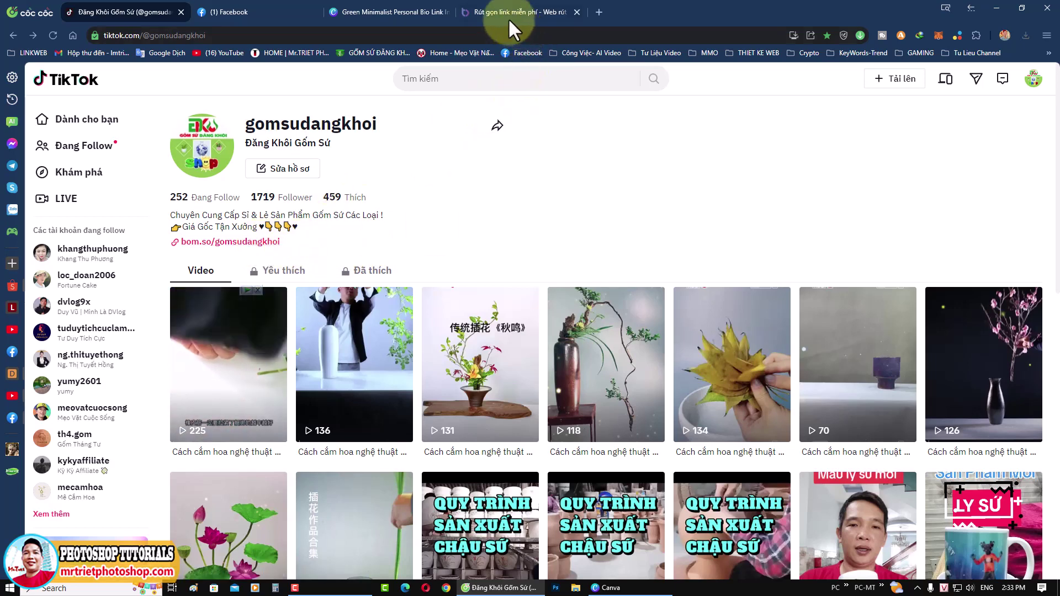
Step: Test the WEBSITE and FACEBOOK buttons on the published bio page
{"action": "left_click", "coordinate": [401, 12]}
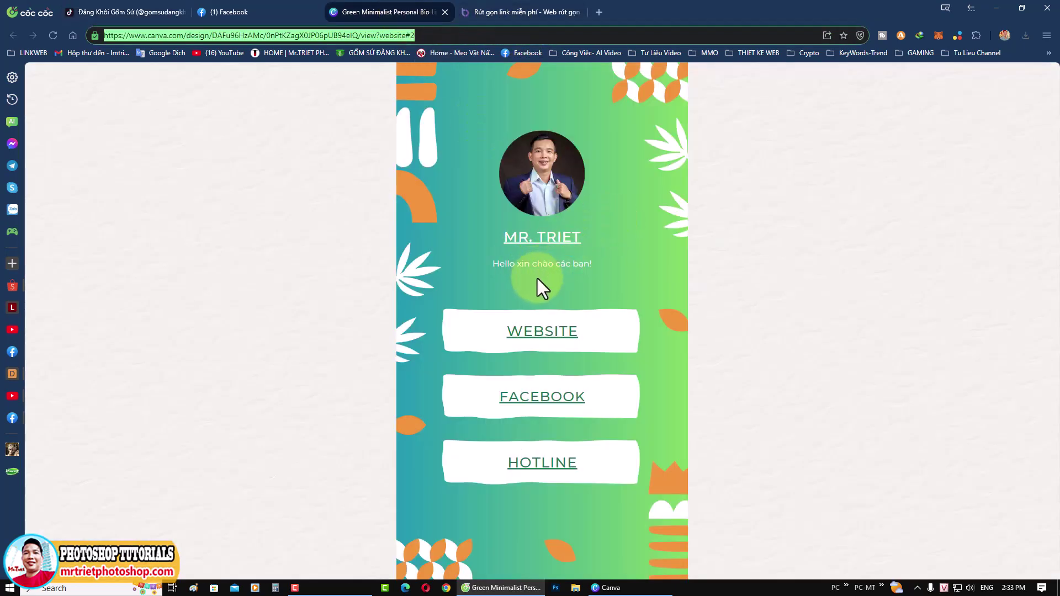
{"action": "left_click", "coordinate": [547, 339]}
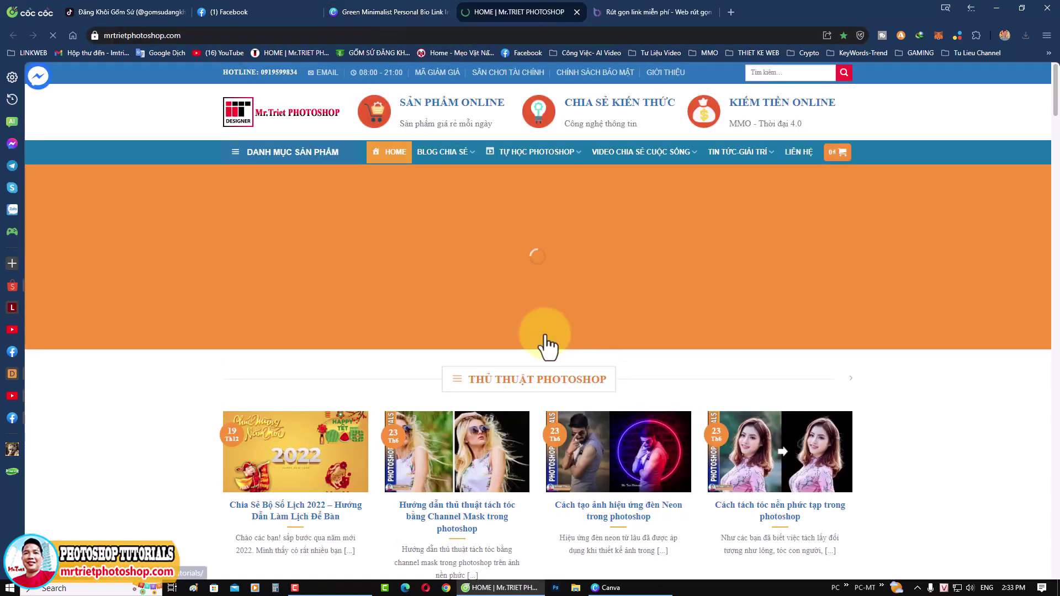
{"action": "left_click", "coordinate": [385, 11]}
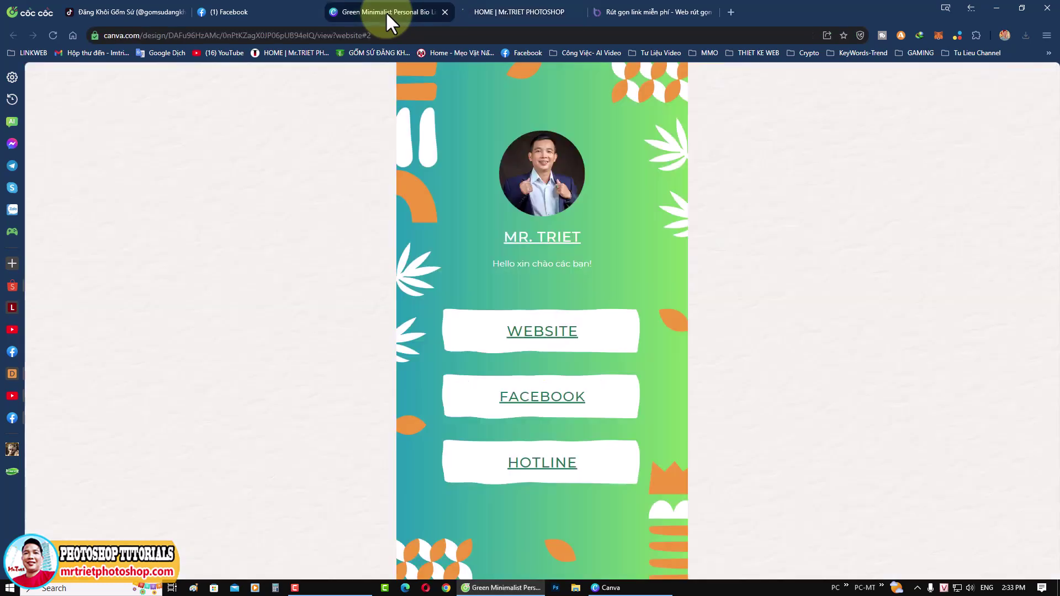
{"action": "left_click", "coordinate": [554, 398]}
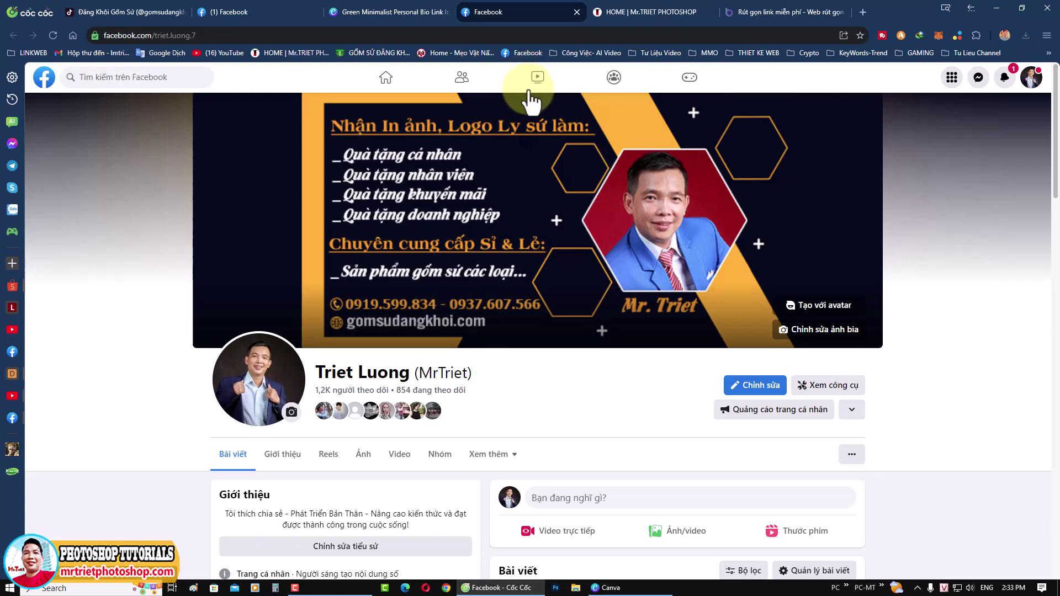
{"action": "scroll", "coordinate": [527, 83], "scroll_direction": "down", "scroll_amount": 4}
{"action": "left_click", "coordinate": [391, 11]}
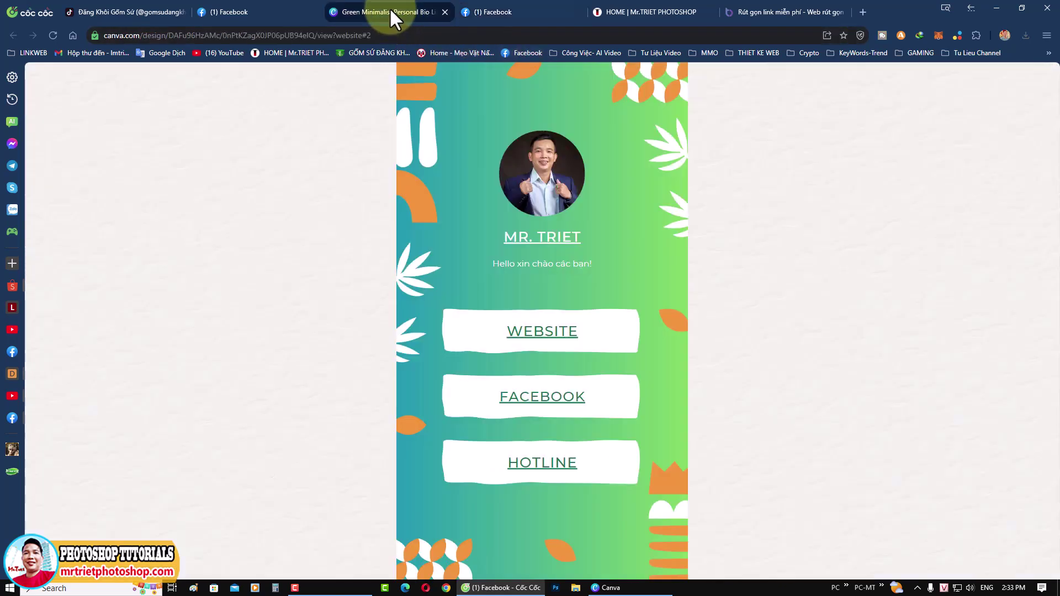
Step: Test the HOTLINE button, close its blank tab and check the opened Facebook profile
{"action": "left_click", "coordinate": [543, 466]}
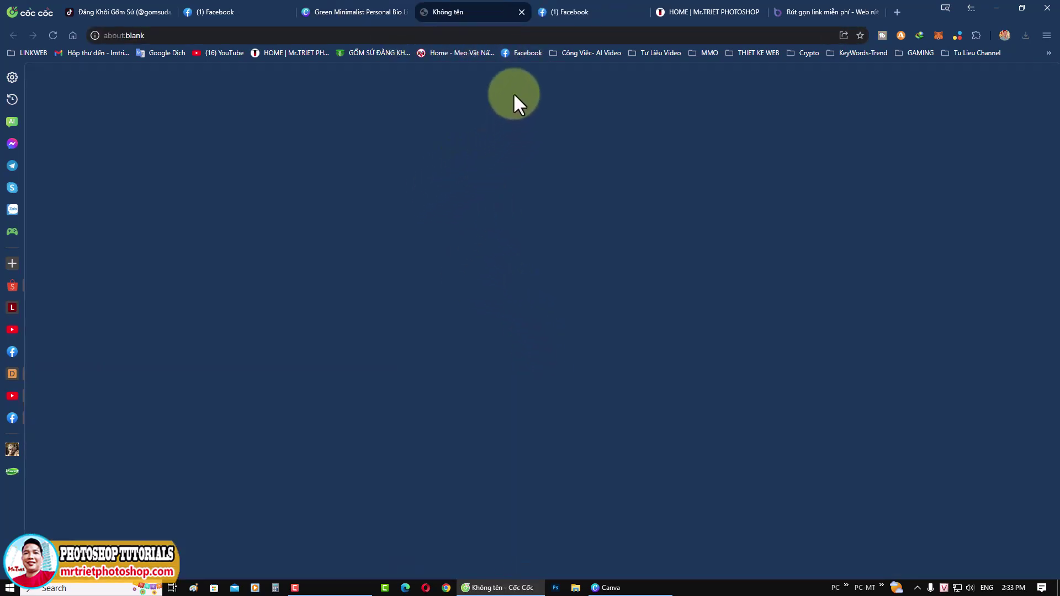
{"action": "left_click", "coordinate": [522, 12]}
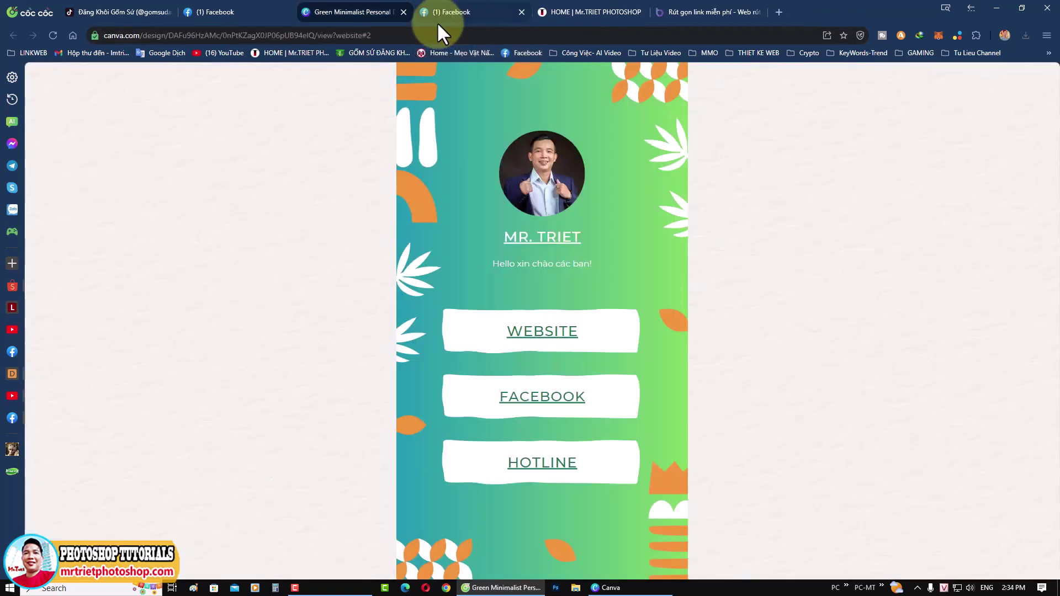
{"action": "left_click", "coordinate": [259, 10]}
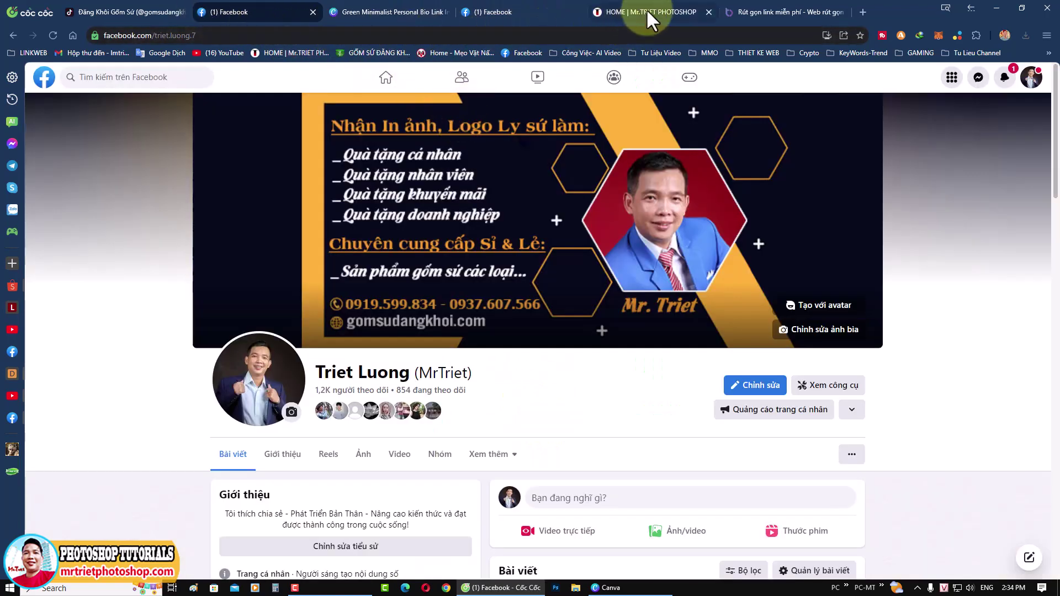
{"action": "left_click", "coordinate": [386, 10]}
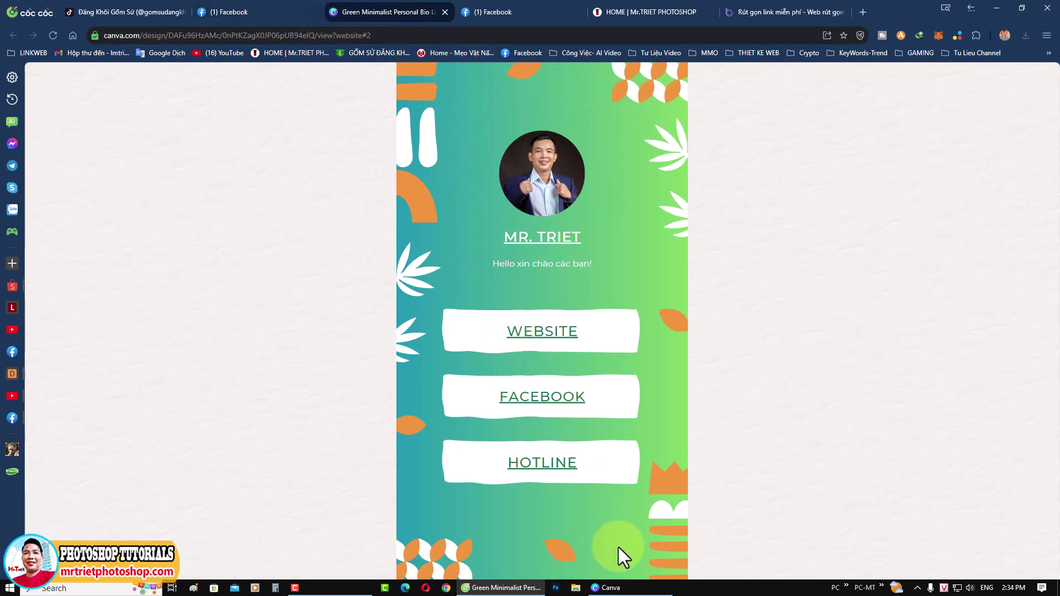
Step: In the Canva editor, verify HOTLINE's Liên kết points to the tel: phone number
{"action": "left_click", "coordinate": [608, 586]}
{"action": "scroll", "coordinate": [670, 538], "scroll_direction": "down", "scroll_amount": 2}
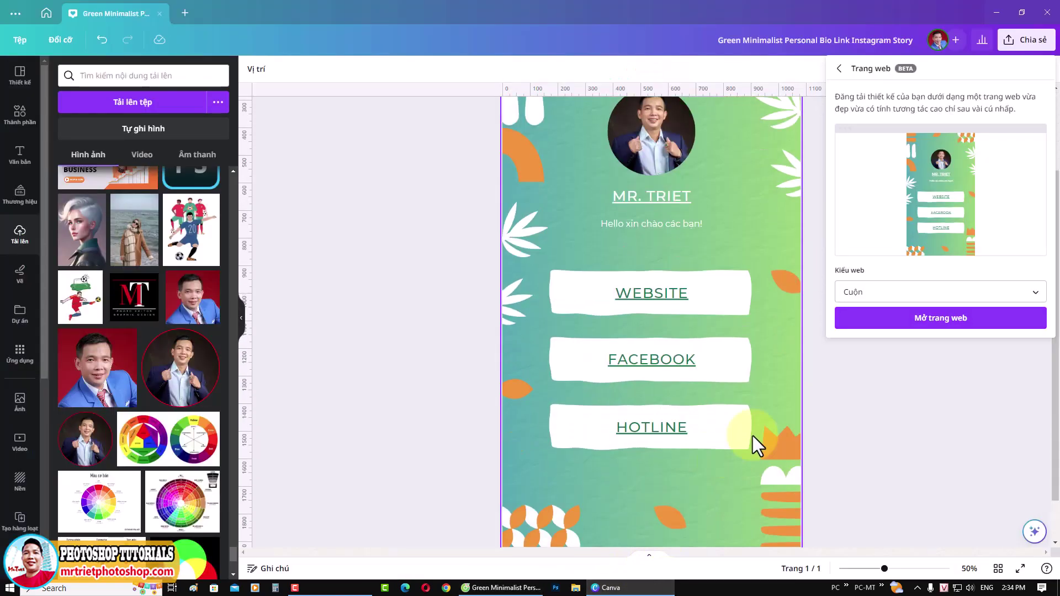
{"action": "left_click", "coordinate": [669, 428]}
{"action": "right_click", "coordinate": [670, 428]}
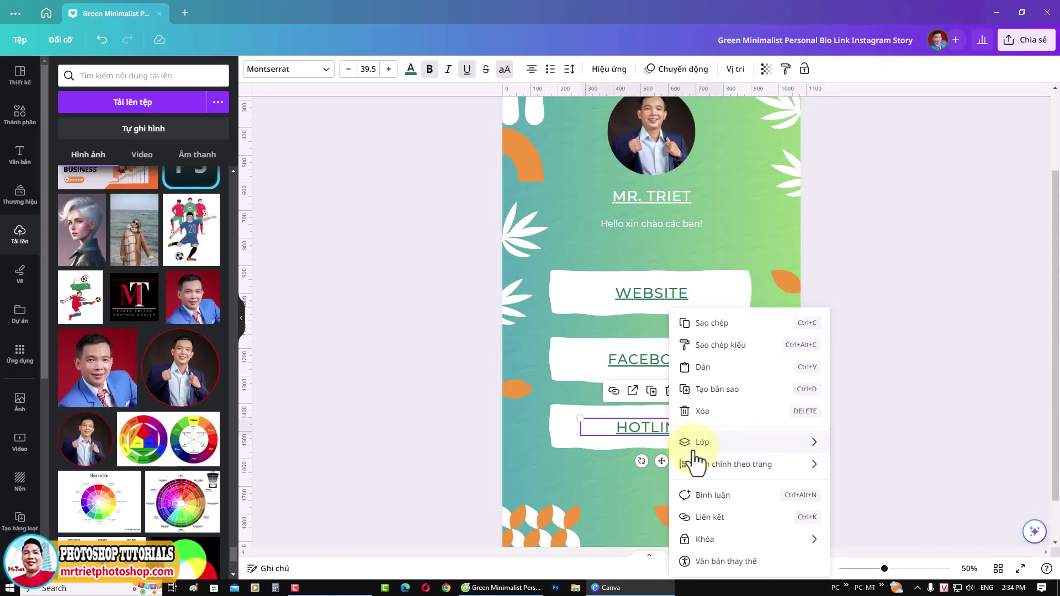
{"action": "left_click", "coordinate": [712, 517]}
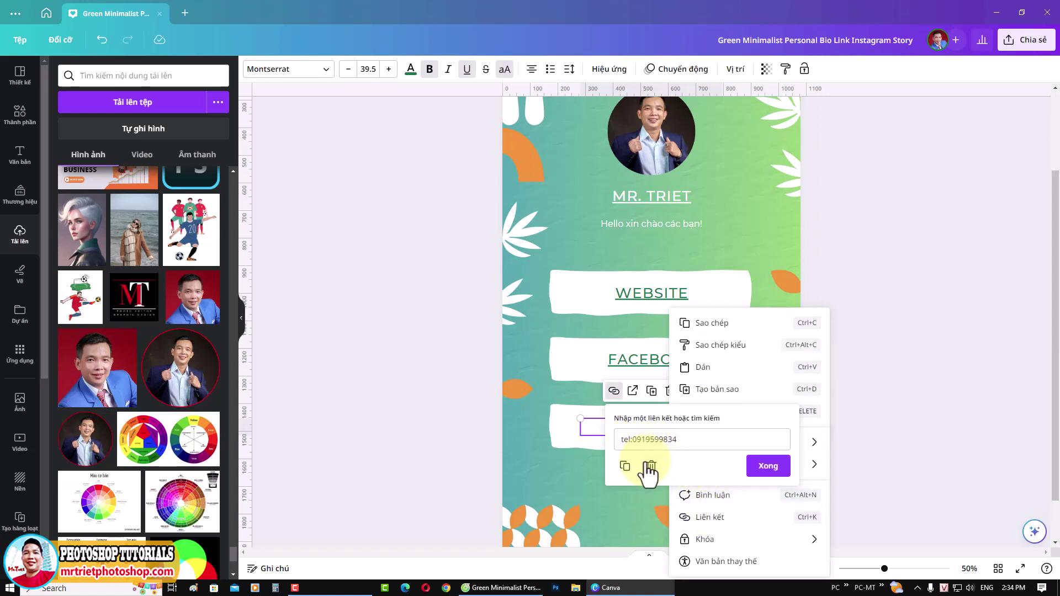
{"action": "left_click", "coordinate": [776, 468]}
{"action": "left_click", "coordinate": [862, 335]}
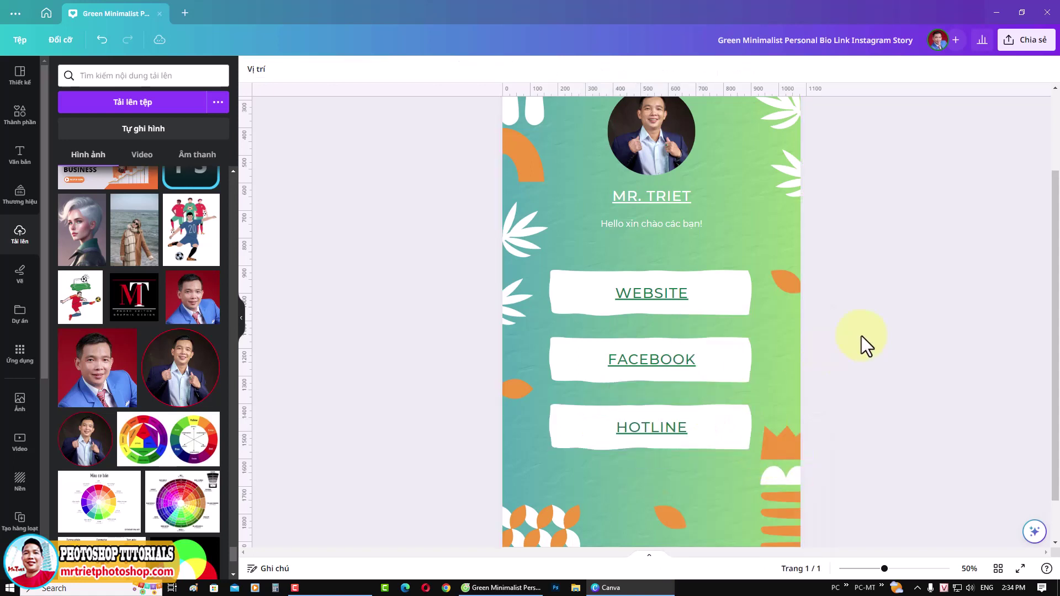
{"action": "scroll", "coordinate": [751, 310], "scroll_direction": "up", "scroll_amount": 2}
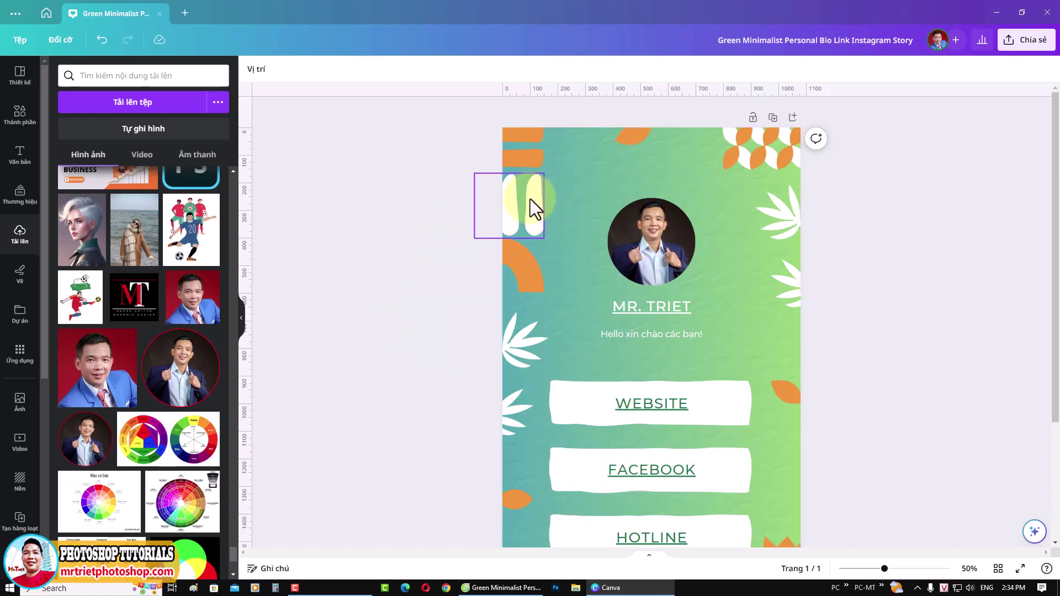
{"action": "left_click", "coordinate": [466, 210]}
{"action": "scroll", "coordinate": [458, 224], "scroll_direction": "down", "scroll_amount": 3}
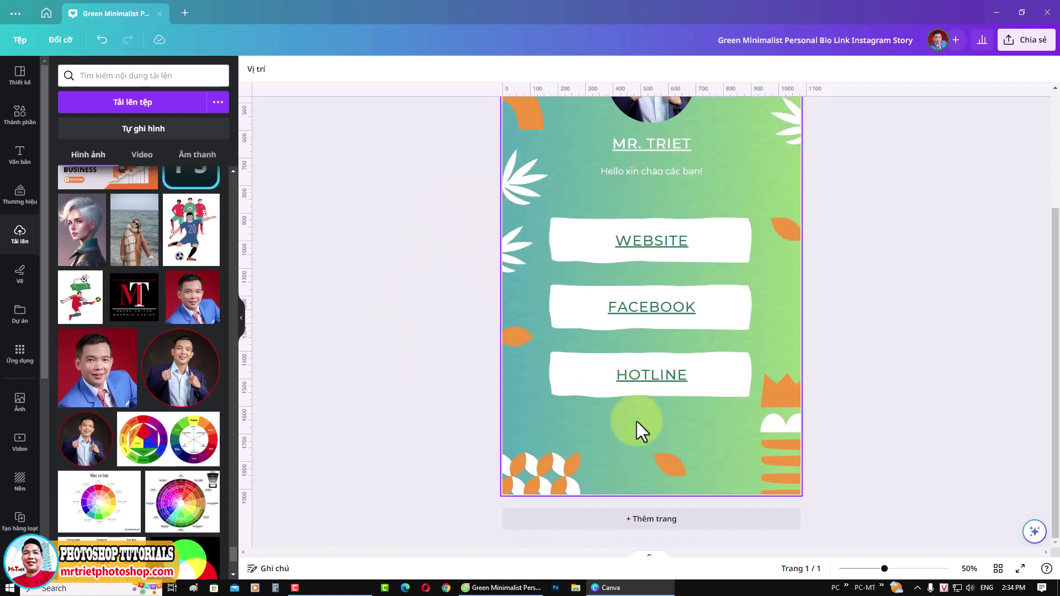
Step: Add page 2 and apply the White and Brown Modern New Arrival Instagram Story template
{"action": "left_click", "coordinate": [658, 521]}
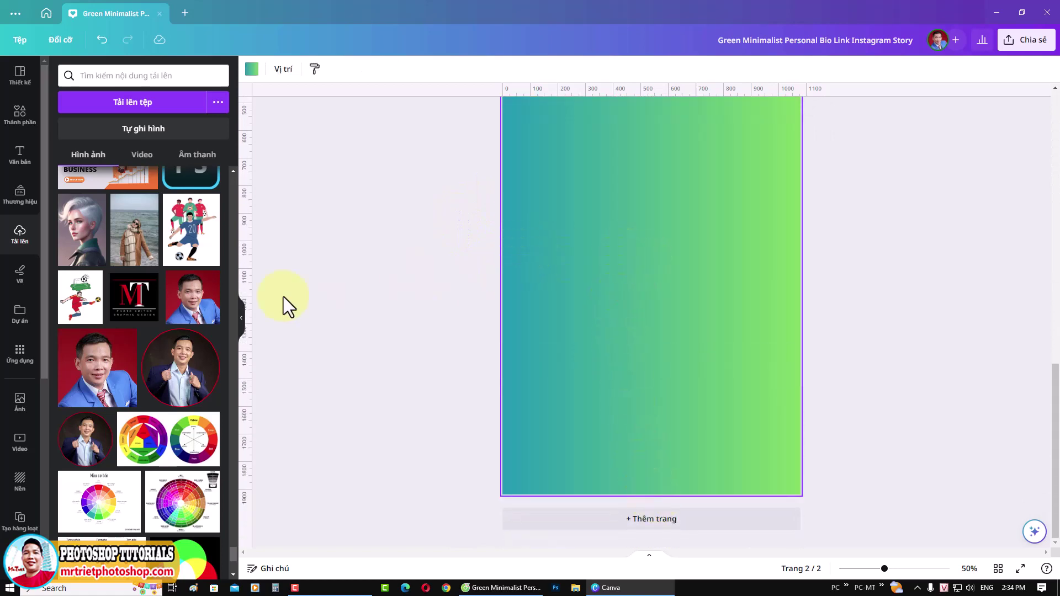
{"action": "left_click", "coordinate": [20, 76]}
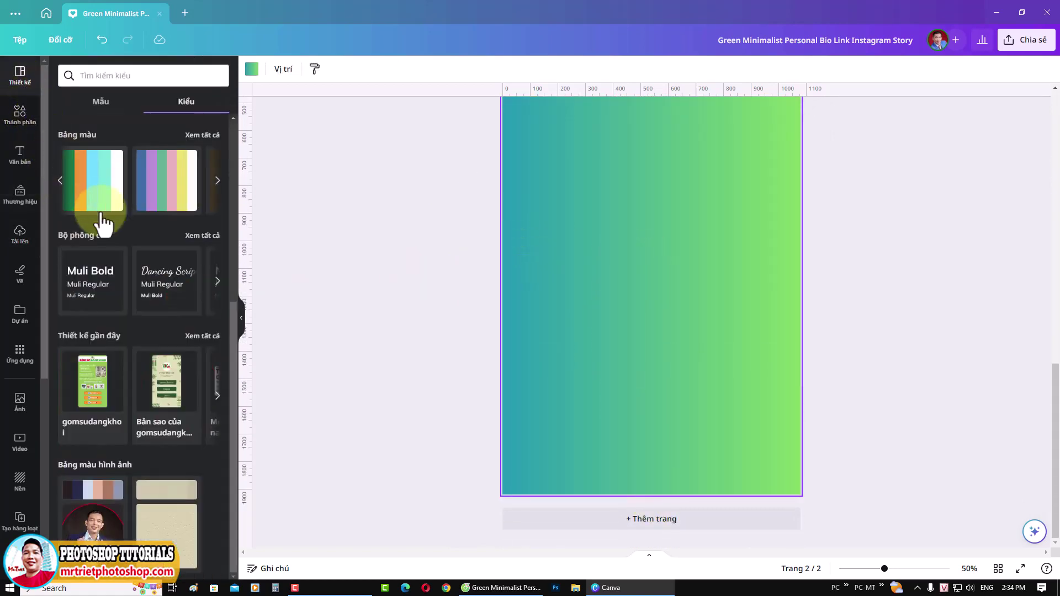
{"action": "left_click", "coordinate": [93, 113]}
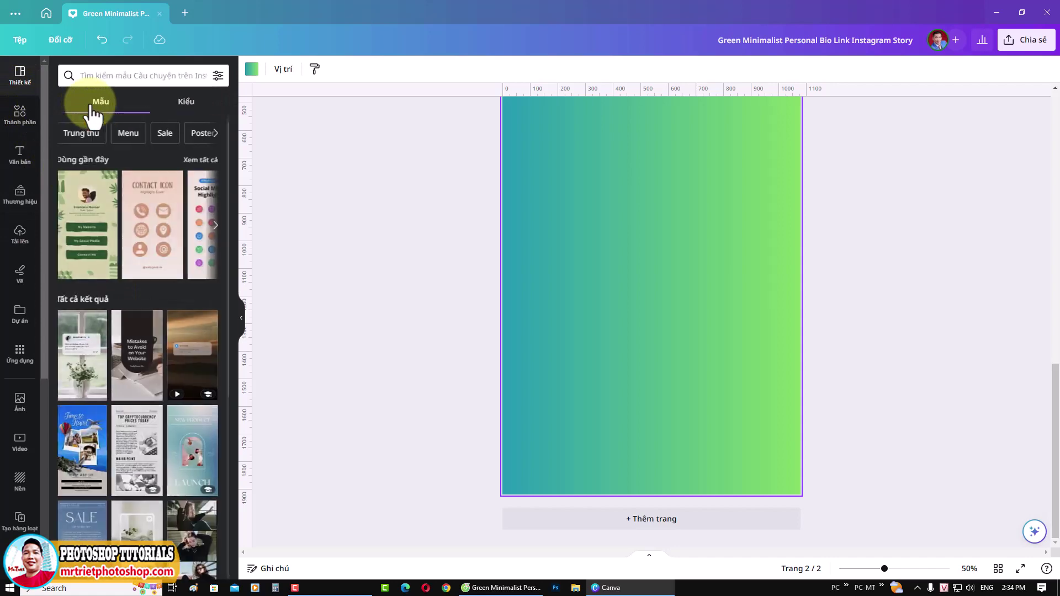
{"action": "scroll", "coordinate": [141, 259], "scroll_direction": "down", "scroll_amount": 5}
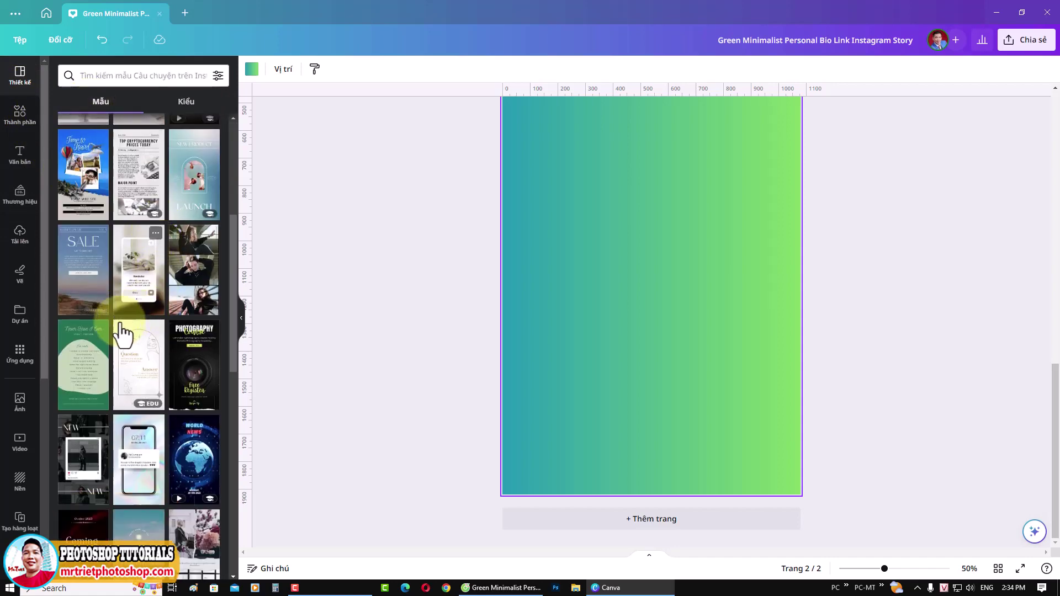
{"action": "scroll", "coordinate": [185, 394], "scroll_direction": "down", "scroll_amount": 1}
{"action": "scroll", "coordinate": [185, 395], "scroll_direction": "down", "scroll_amount": 1}
{"action": "scroll", "coordinate": [185, 395], "scroll_direction": "down", "scroll_amount": 1}
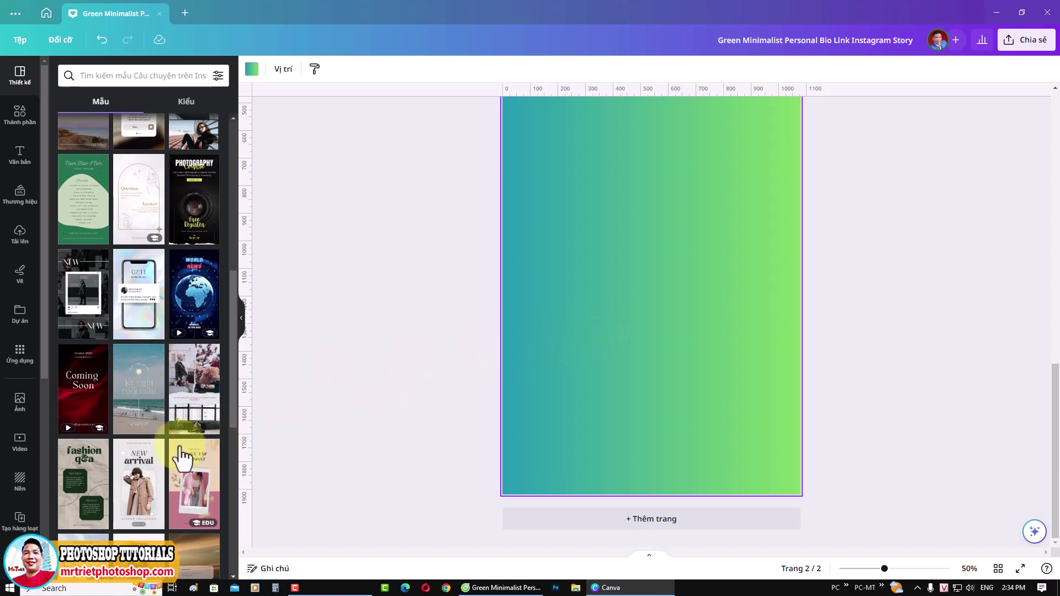
{"action": "left_click", "coordinate": [133, 485]}
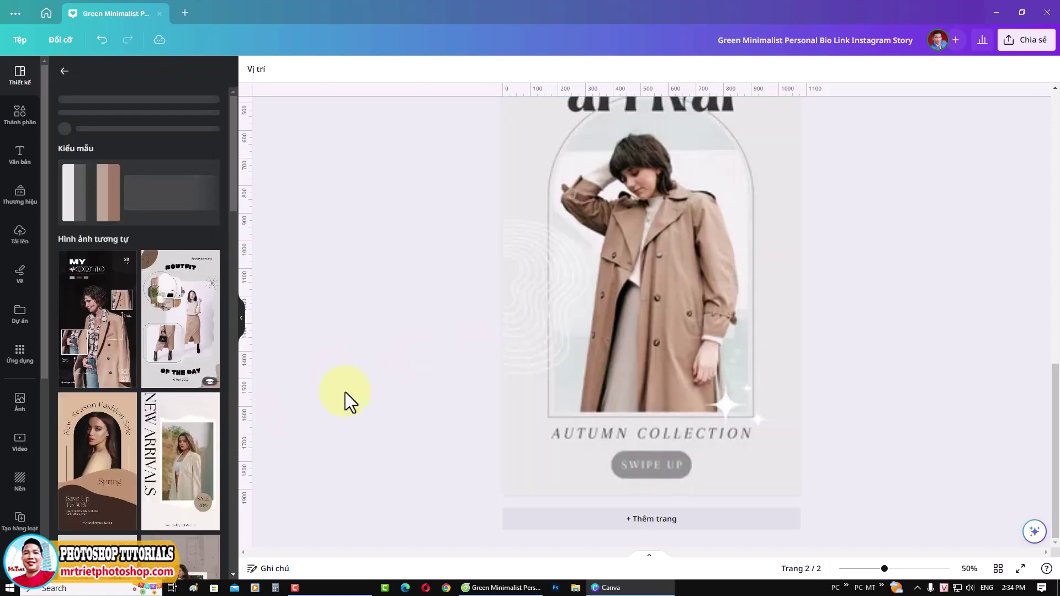
{"action": "left_click", "coordinate": [519, 158]}
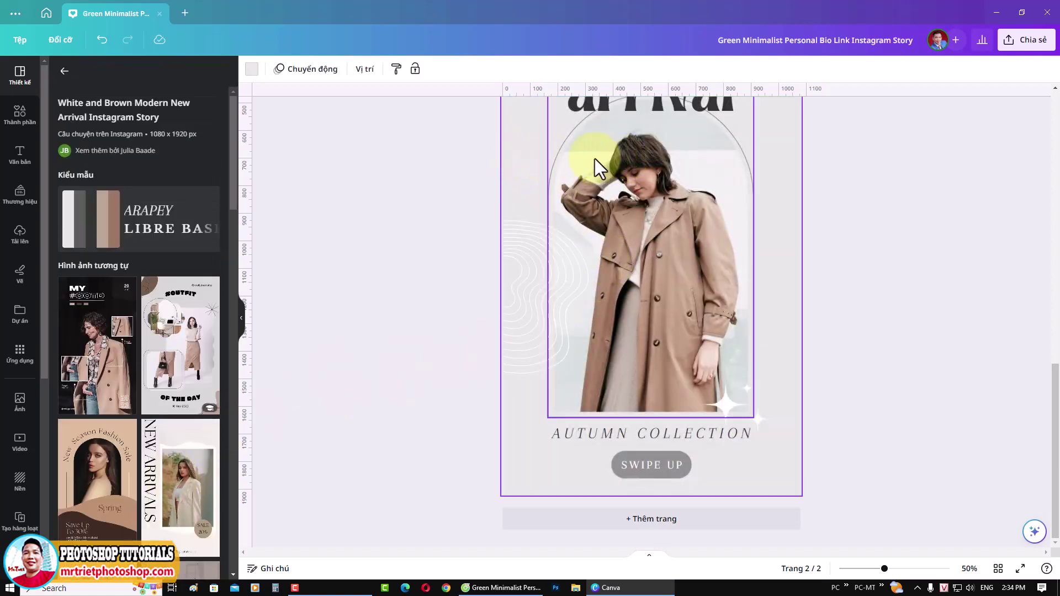
{"action": "scroll", "coordinate": [621, 238], "scroll_direction": "up", "scroll_amount": 2}
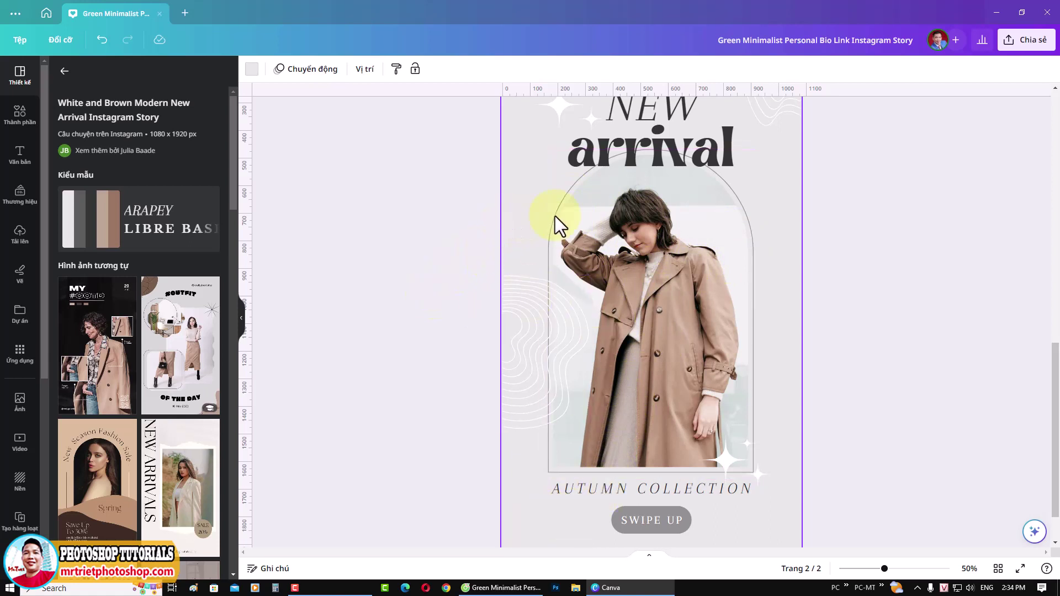
{"action": "left_click", "coordinate": [476, 590]}
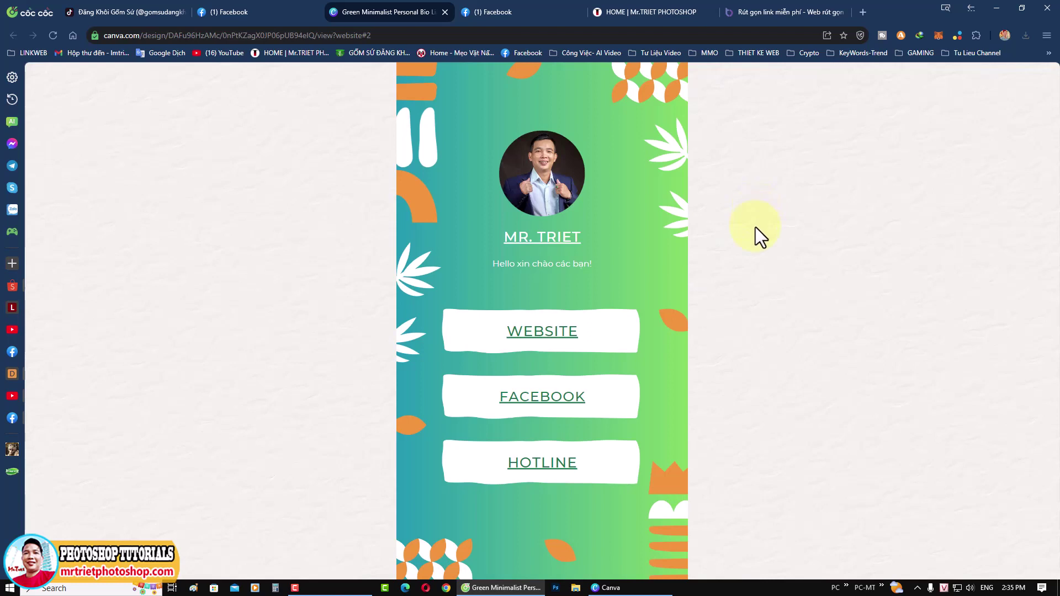
Step: Minimise the browser showing the published bio-link site to reveal the Windows desktop
{"action": "key", "text": "super+d"}
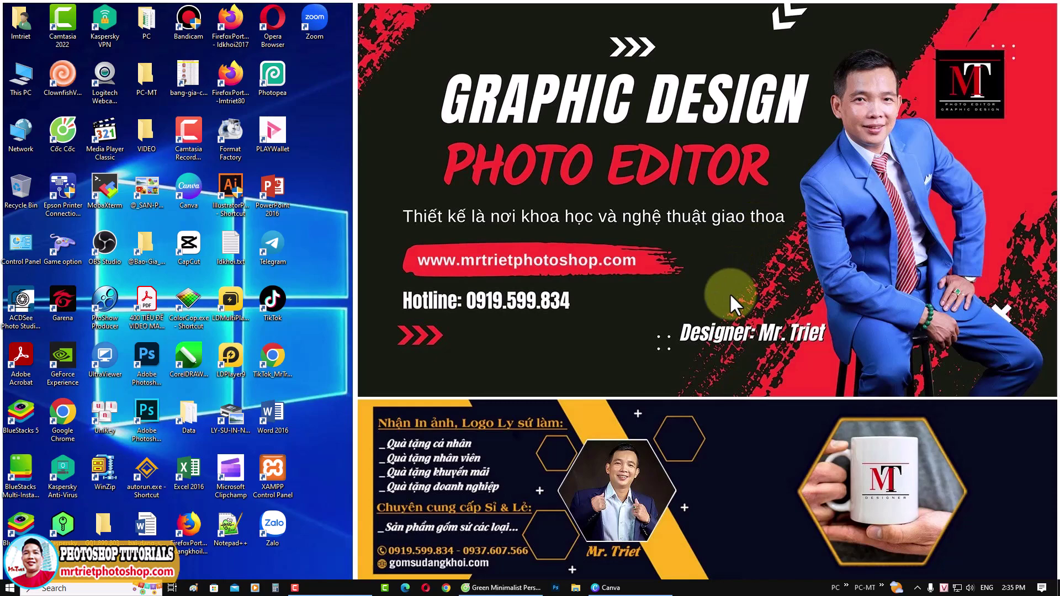